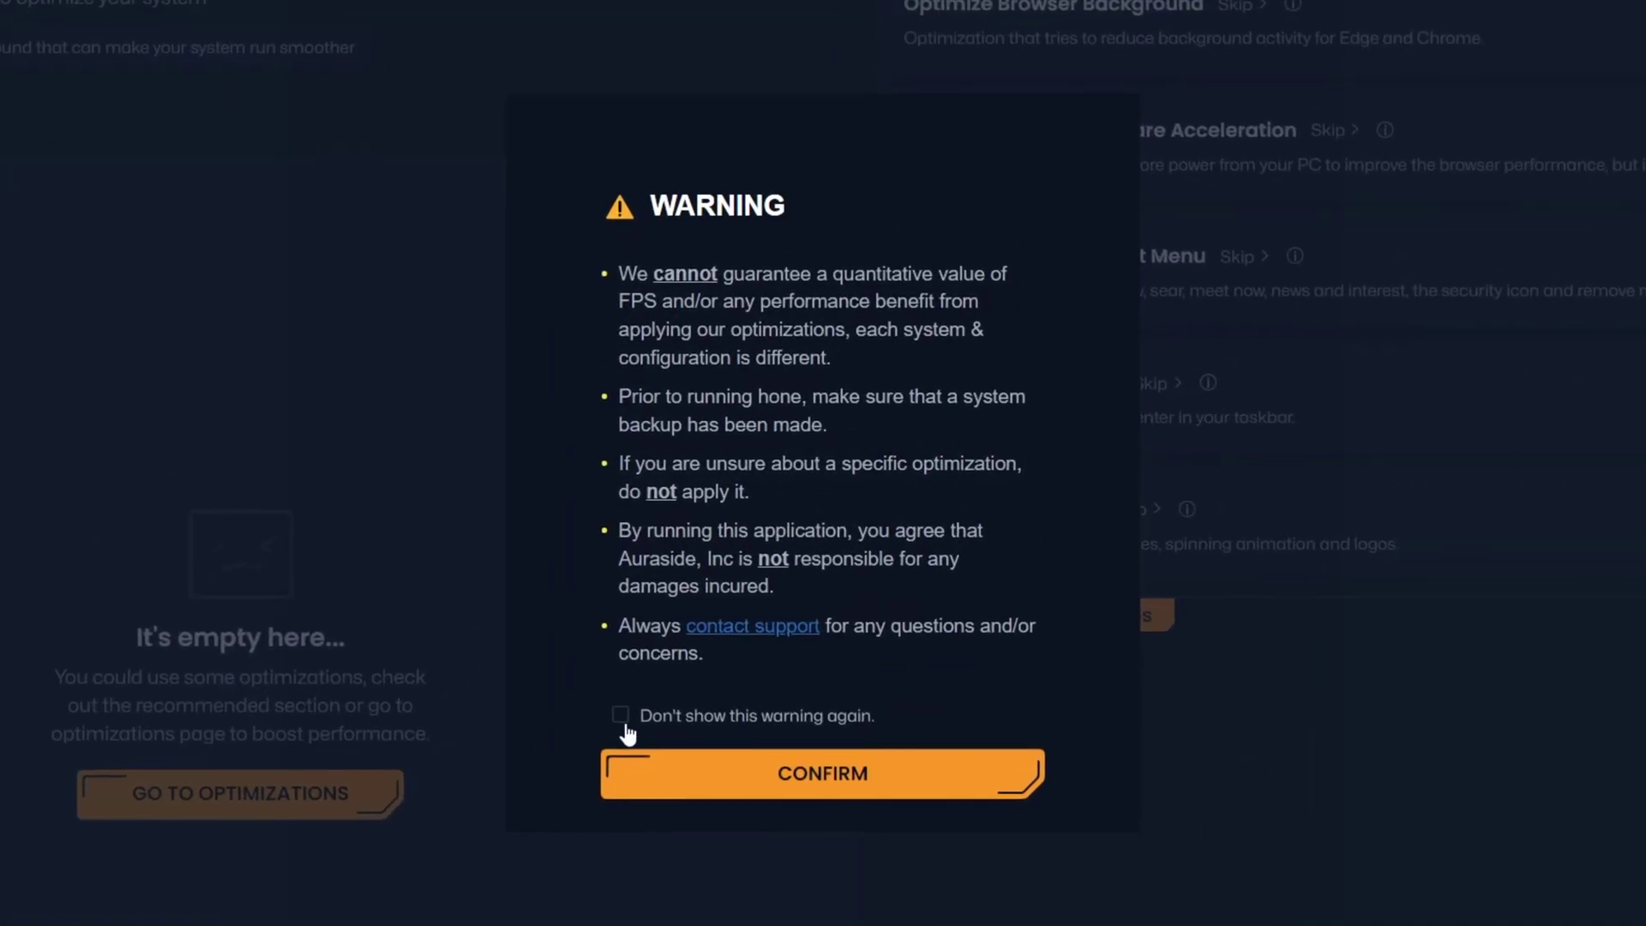
Confirm Hone's startup safety warning to reach the dashboard reading 0% optimized.
click(723, 656)
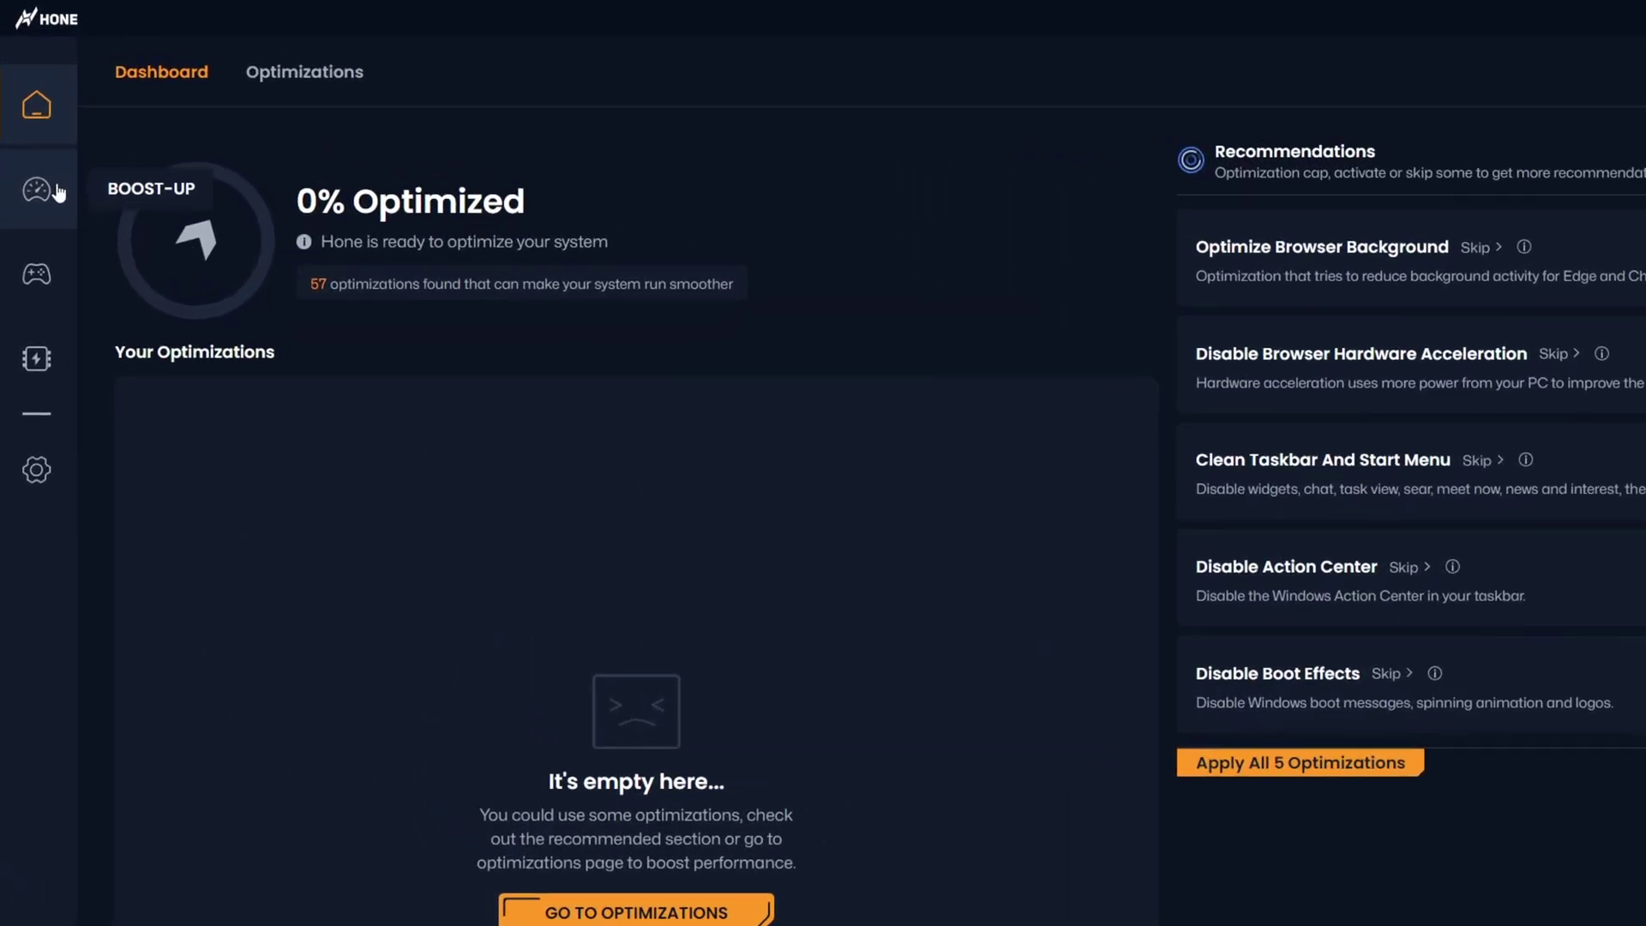
Browse Hone's Boost-Up routine tasks, Games library and BIOS settings pages.
click(28, 139)
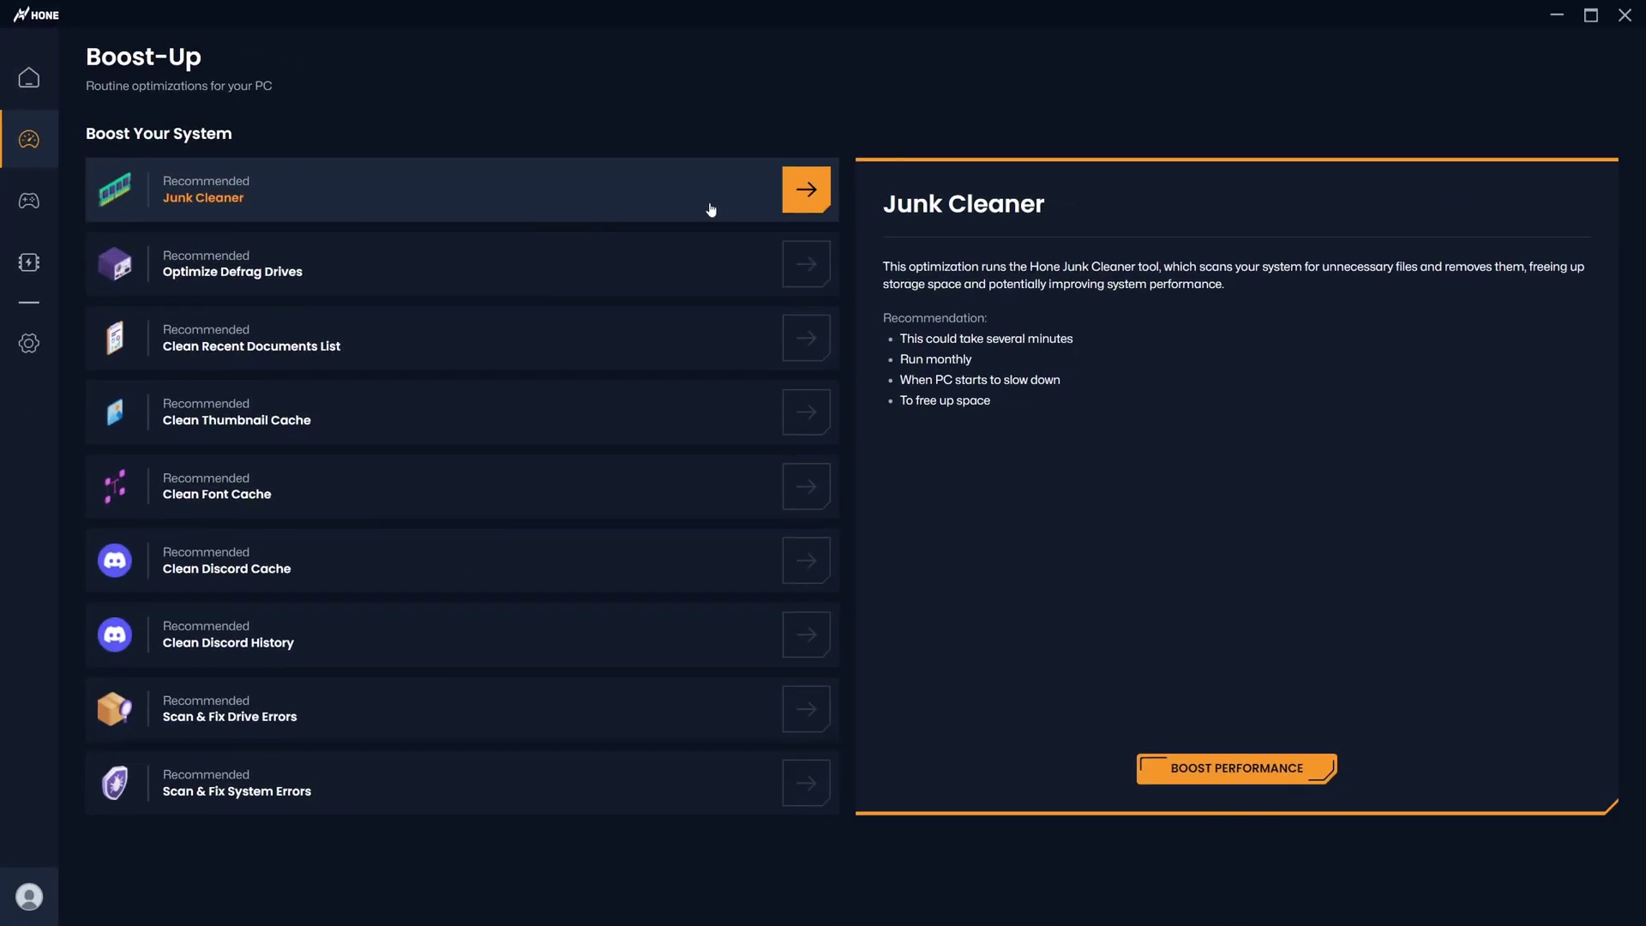
click(28, 206)
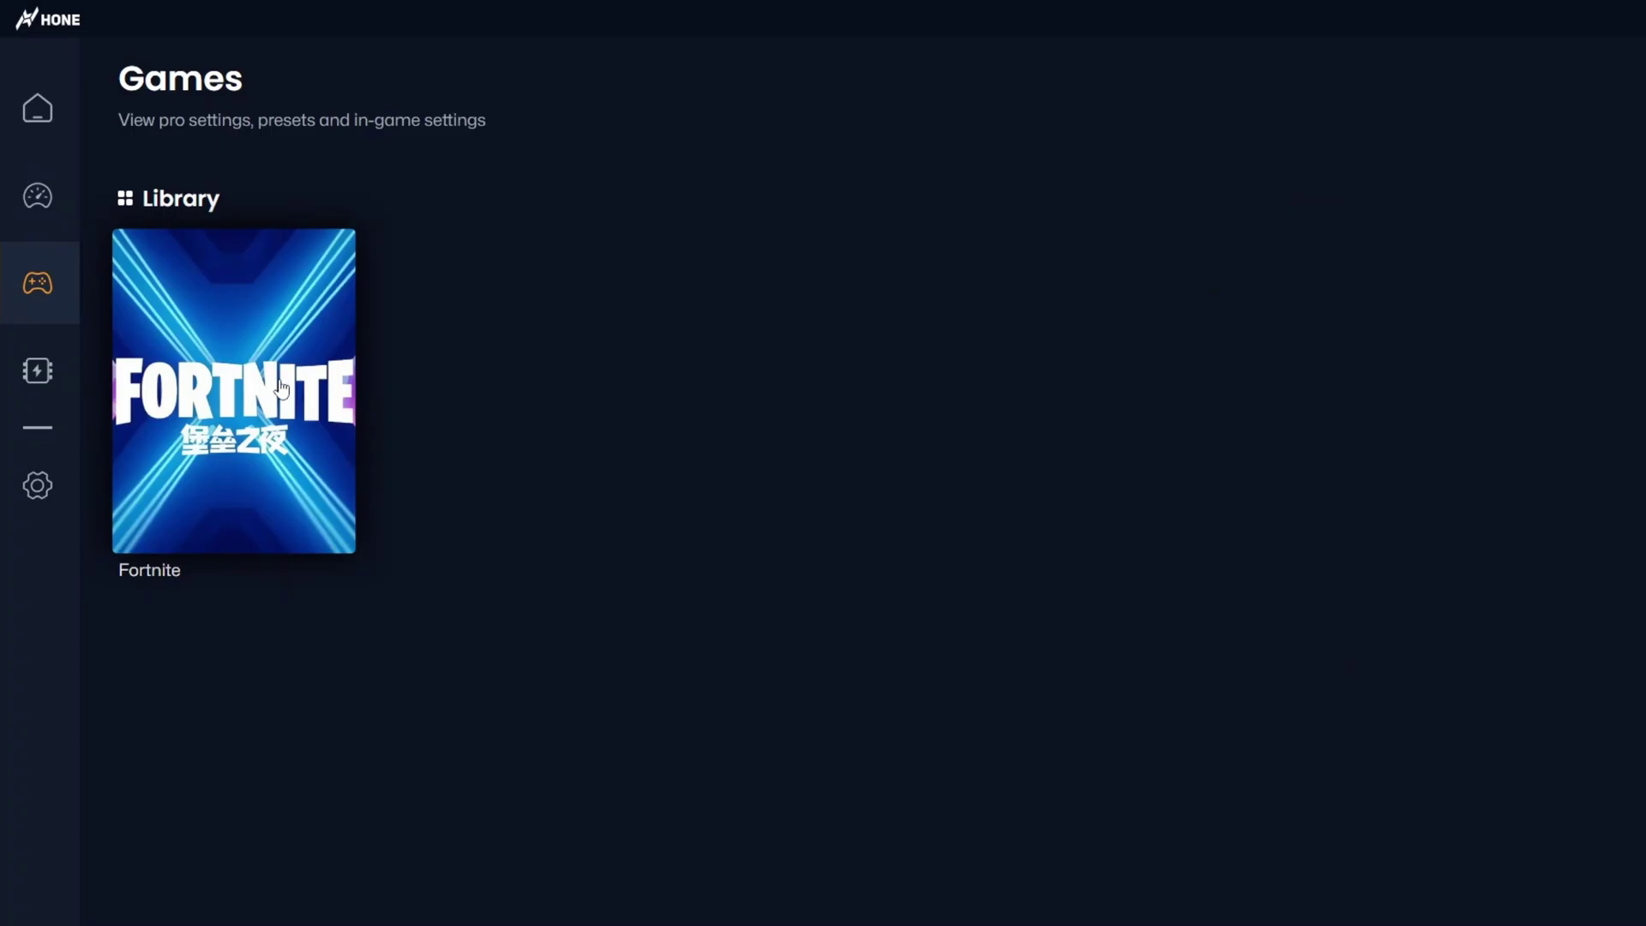
click(53, 378)
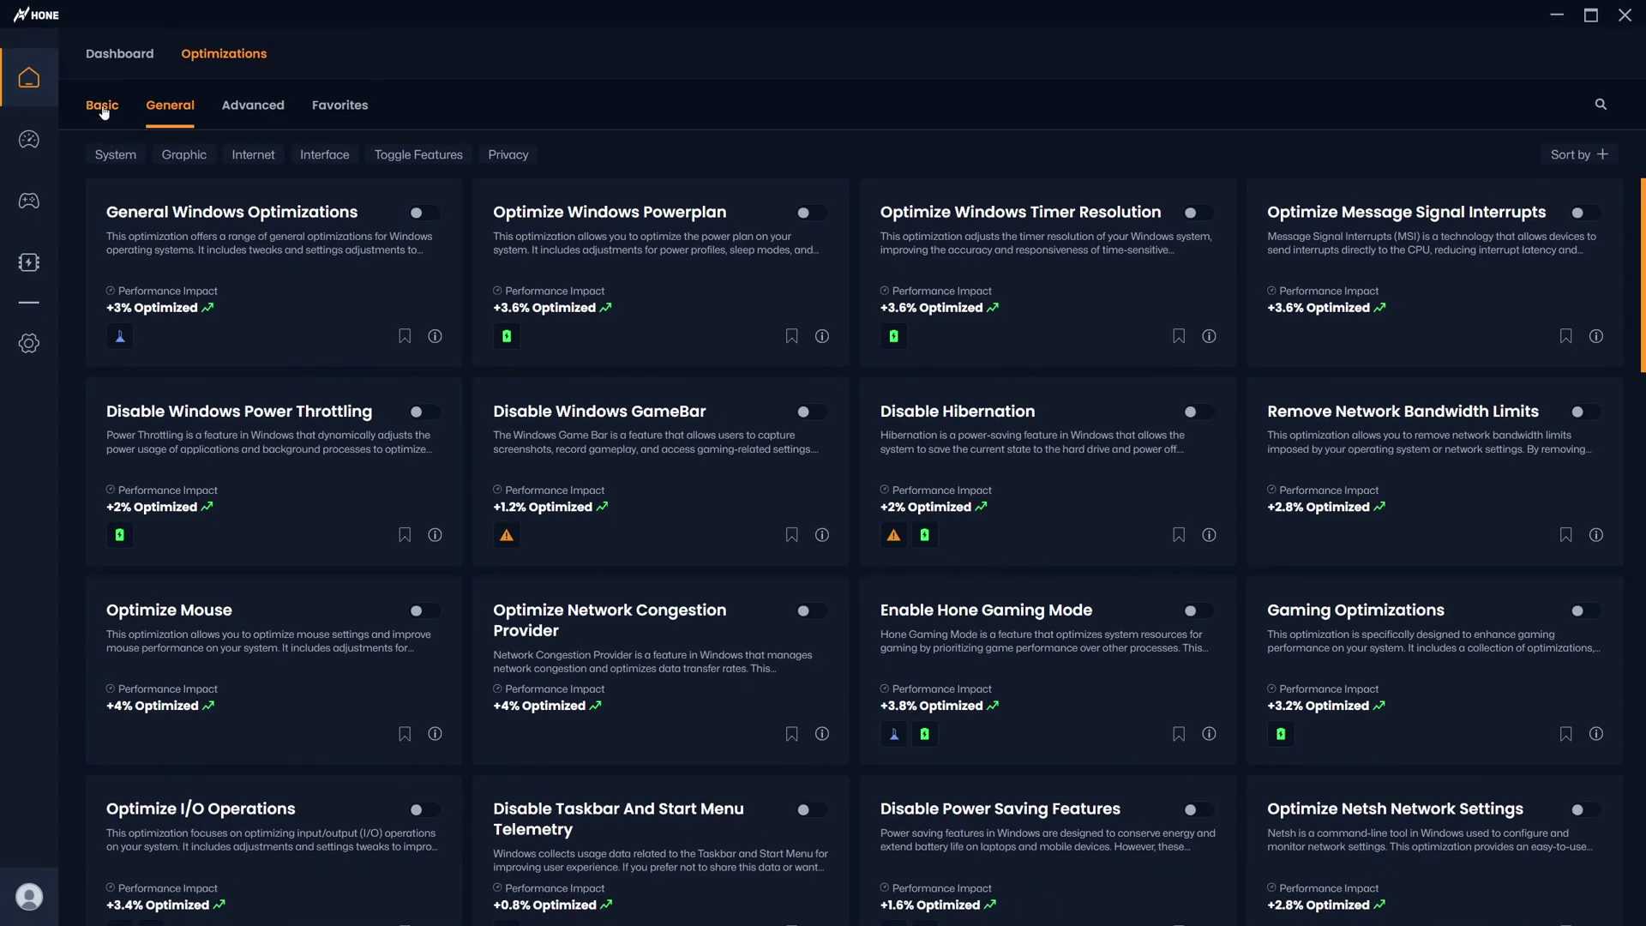
Enable the Basic and General optimization toggles so the dashboard reads 100% optimized.
click(103, 108)
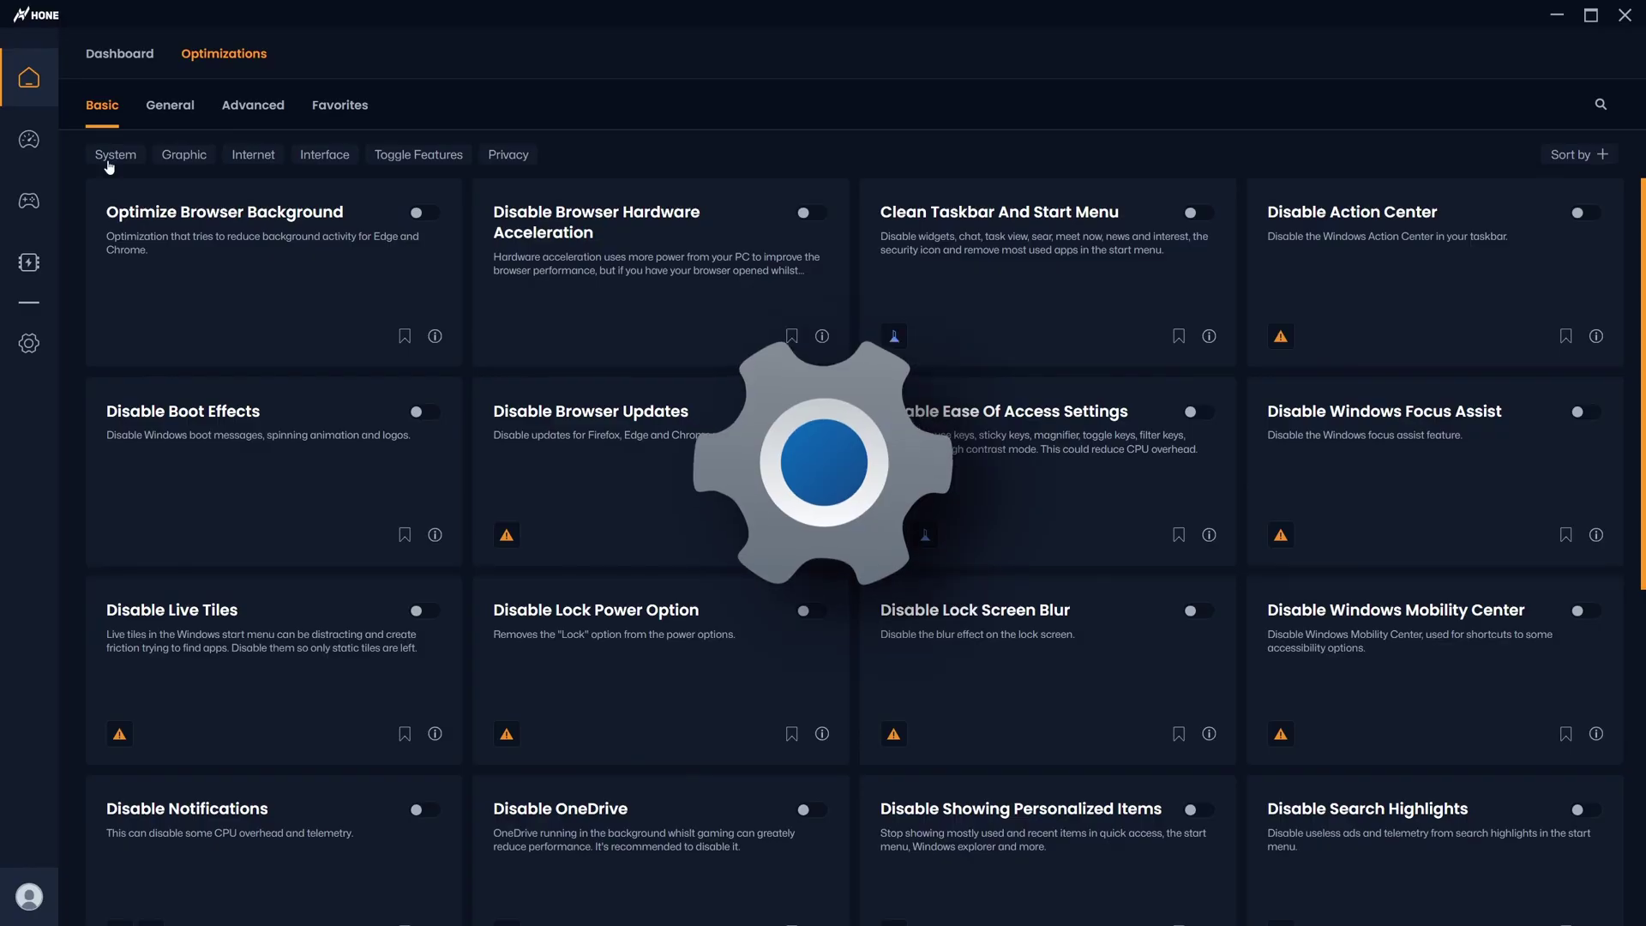
click(168, 108)
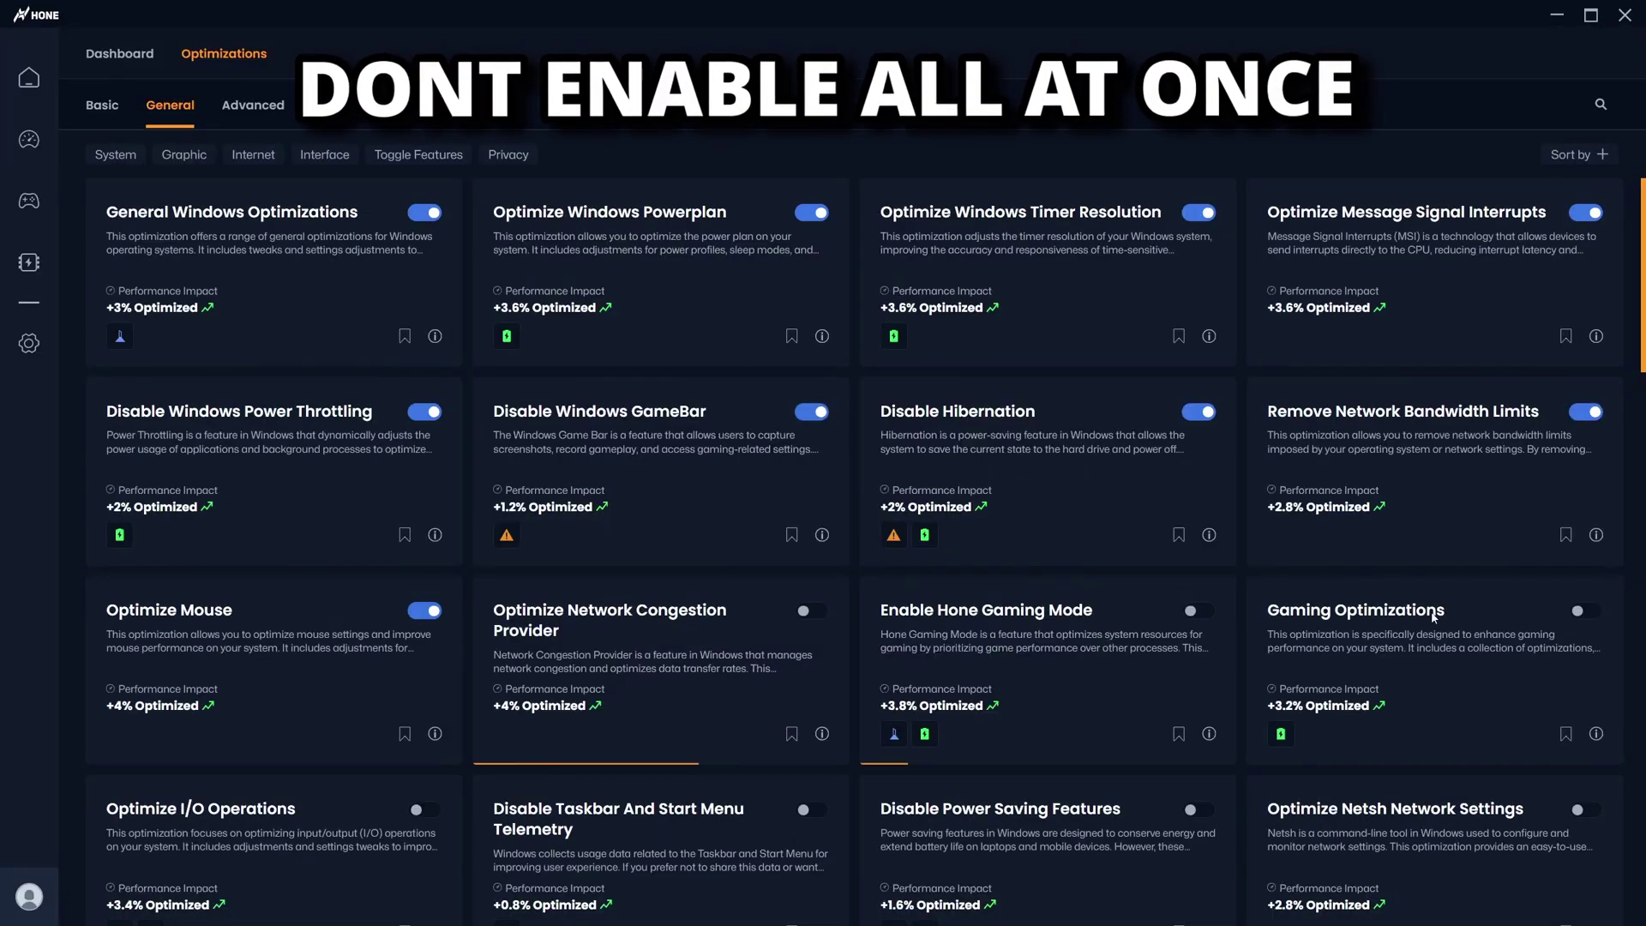
scroll(419, 695, down, 3)
scroll(1581, 694, down, 2)
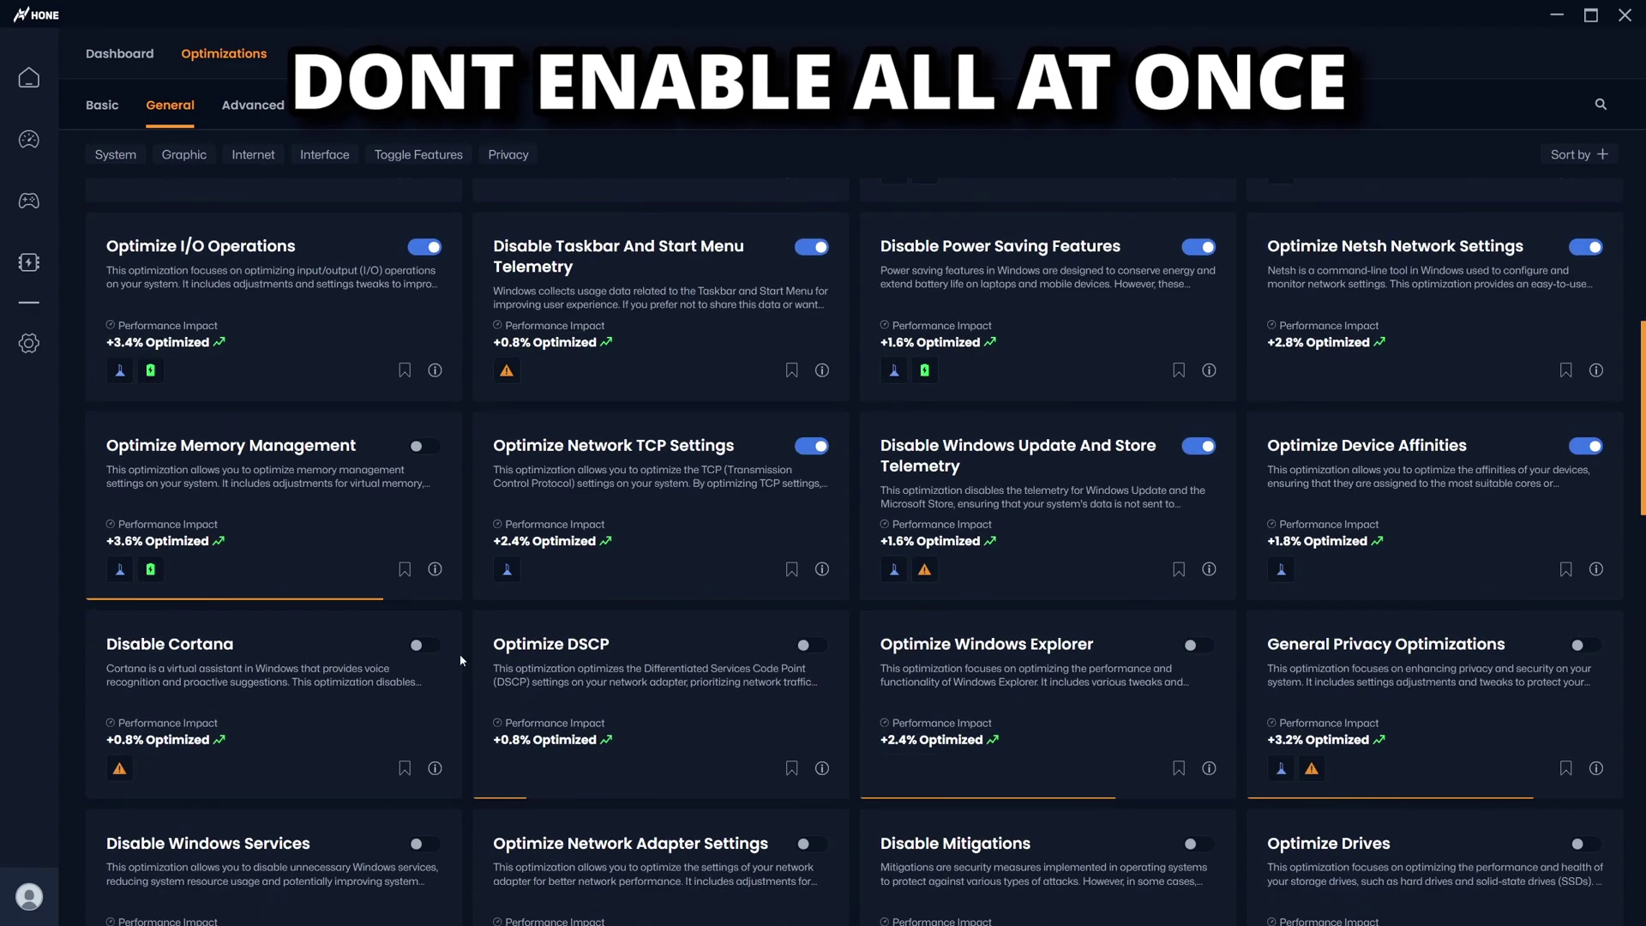
scroll(425, 658, down, 3)
click(137, 59)
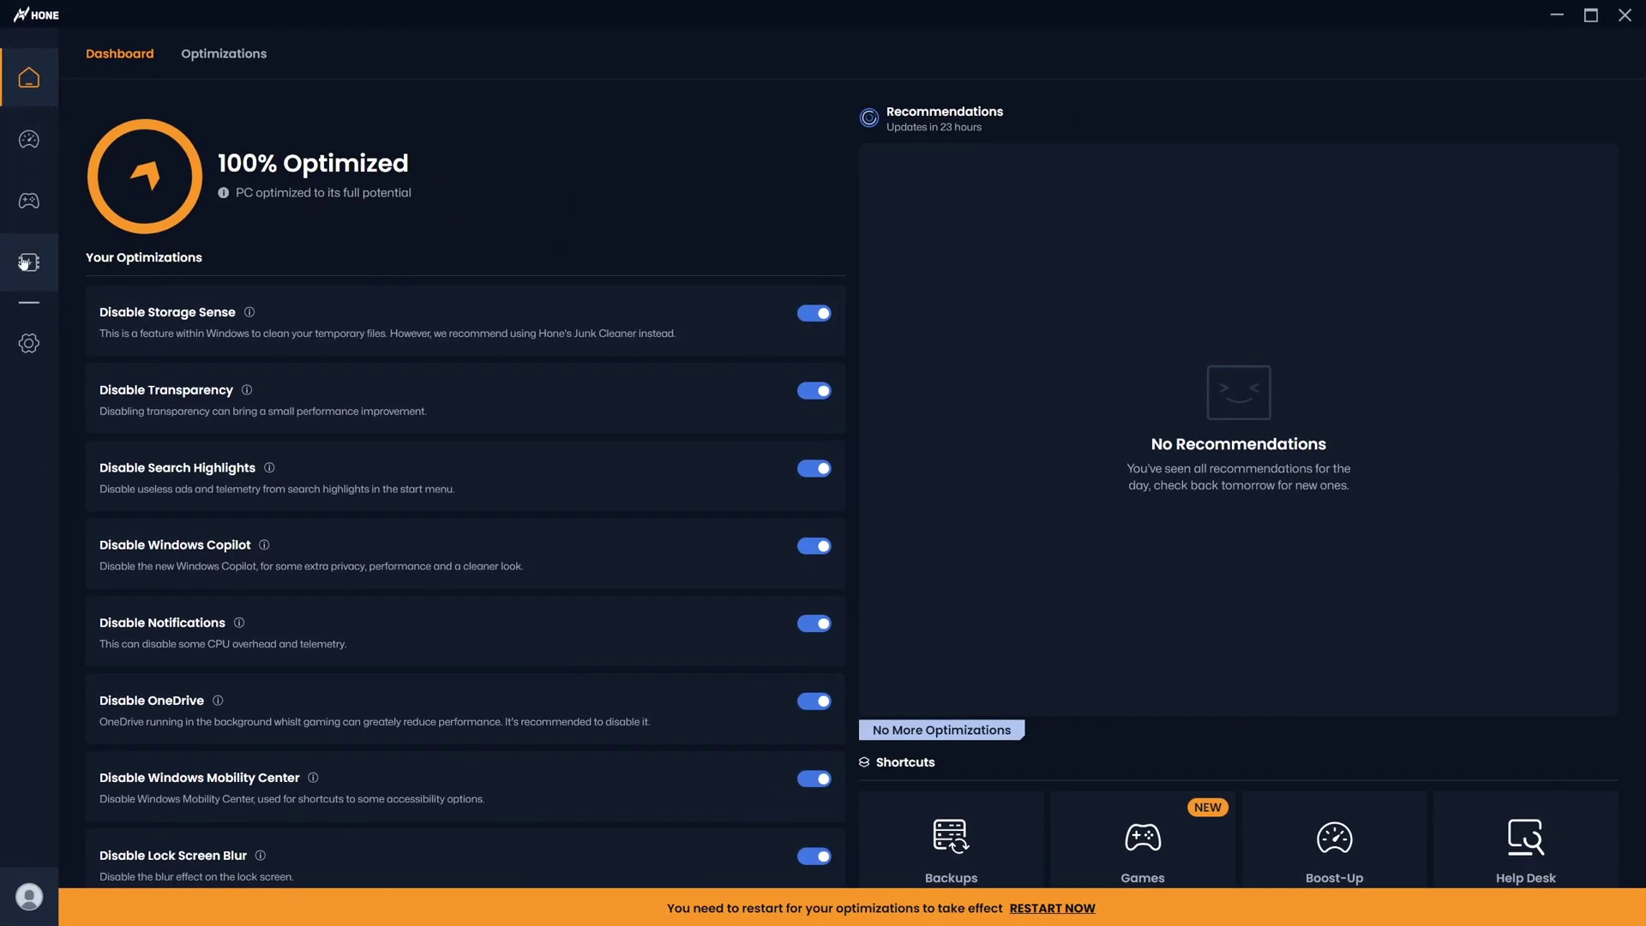
Set the first BIOS options, including Hyper-Threading, to the values recommended by Hone.
click(24, 263)
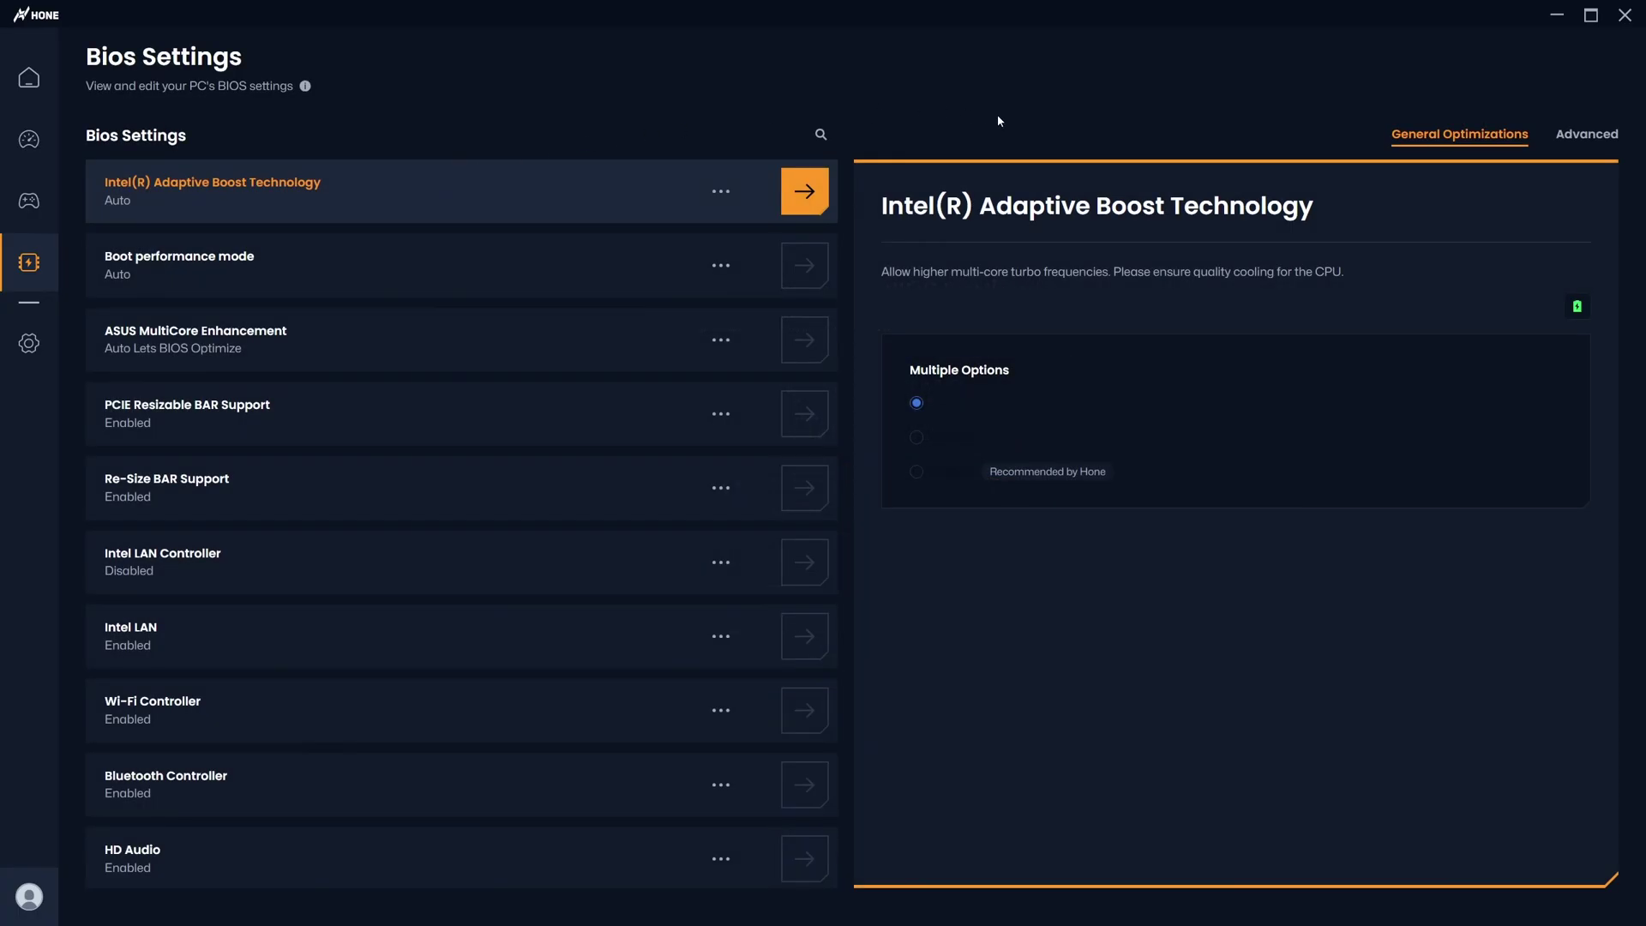
click(915, 472)
click(924, 413)
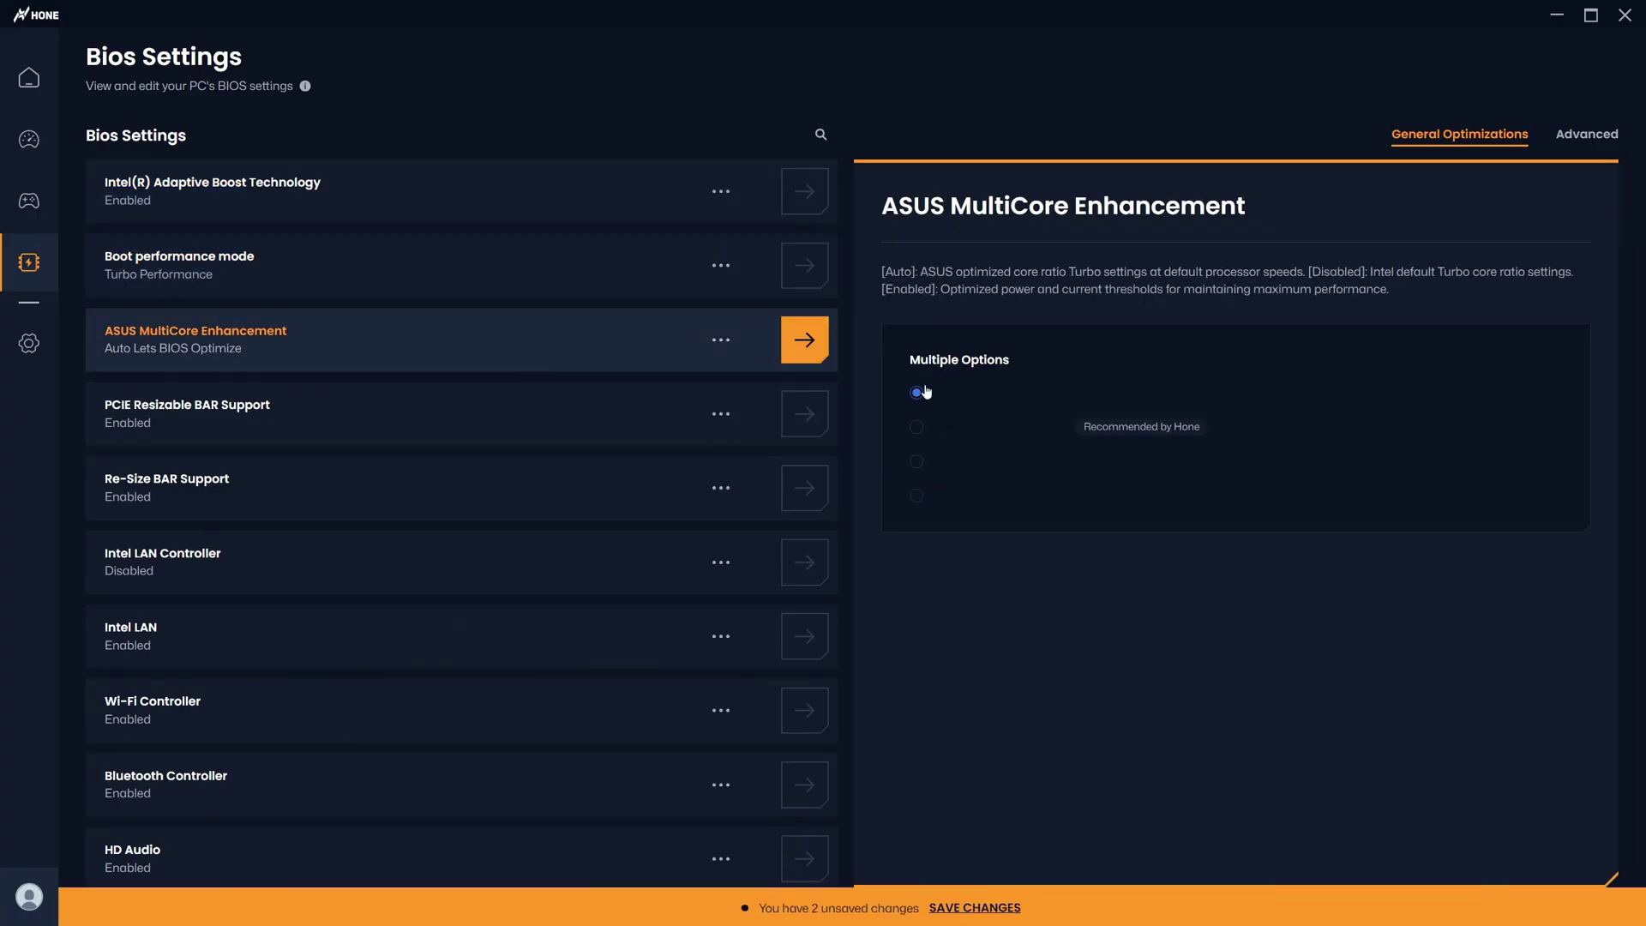
scroll(622, 639, down, 1)
click(622, 639)
scroll(622, 638, down, 1)
click(623, 772)
scroll(648, 629, down, 1)
click(648, 629)
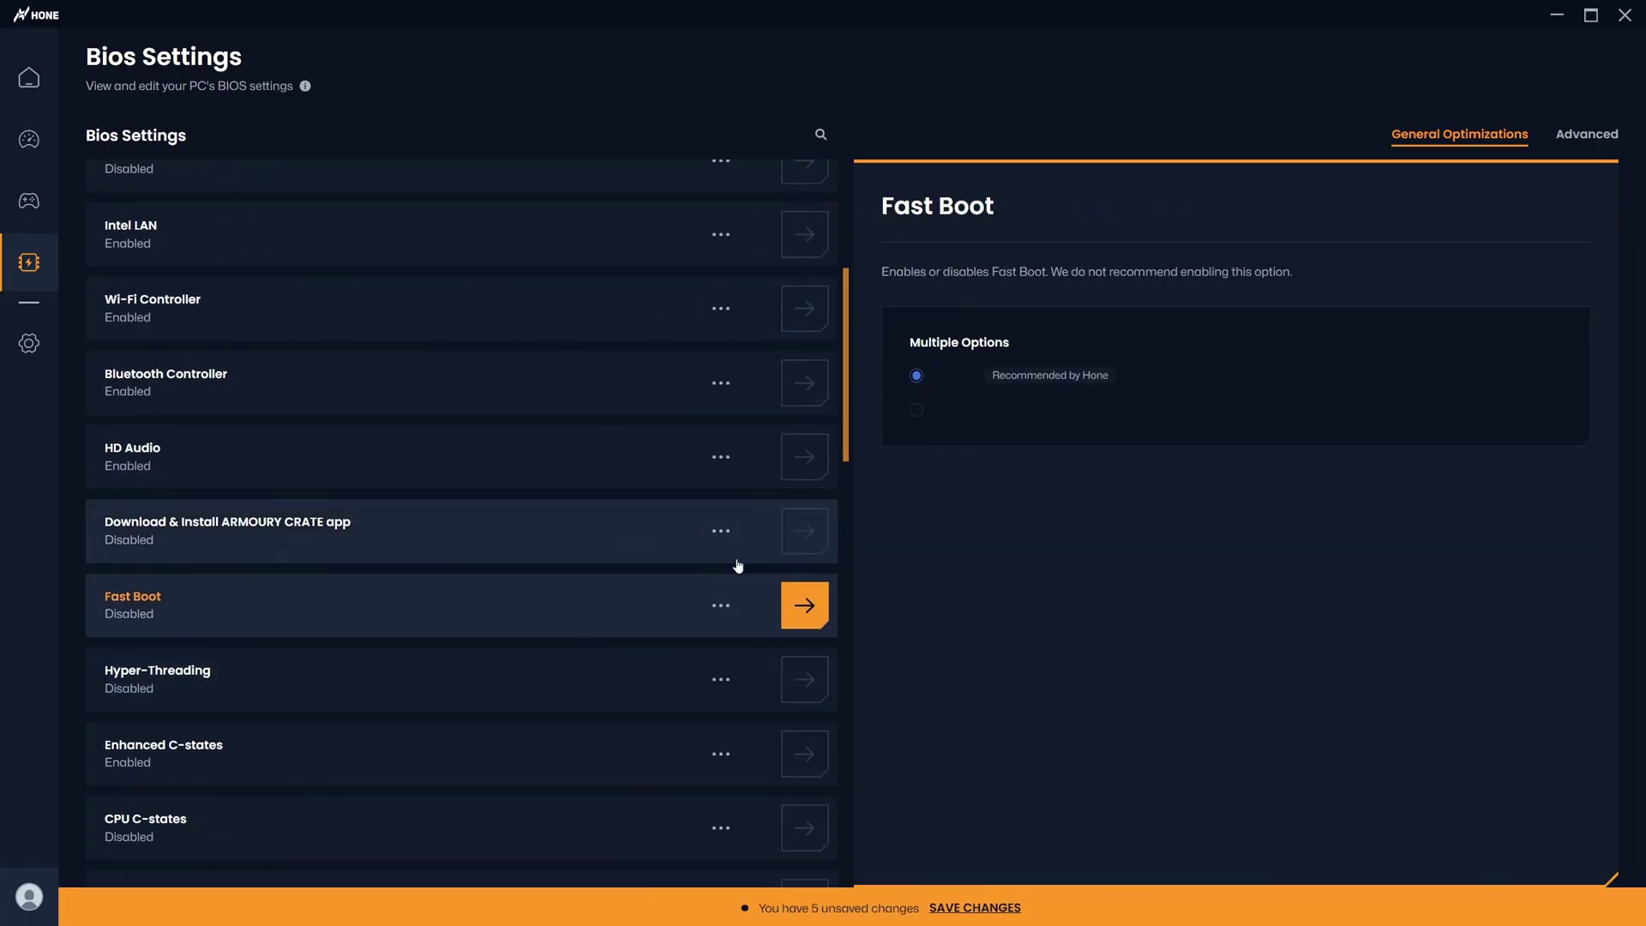
click(647, 675)
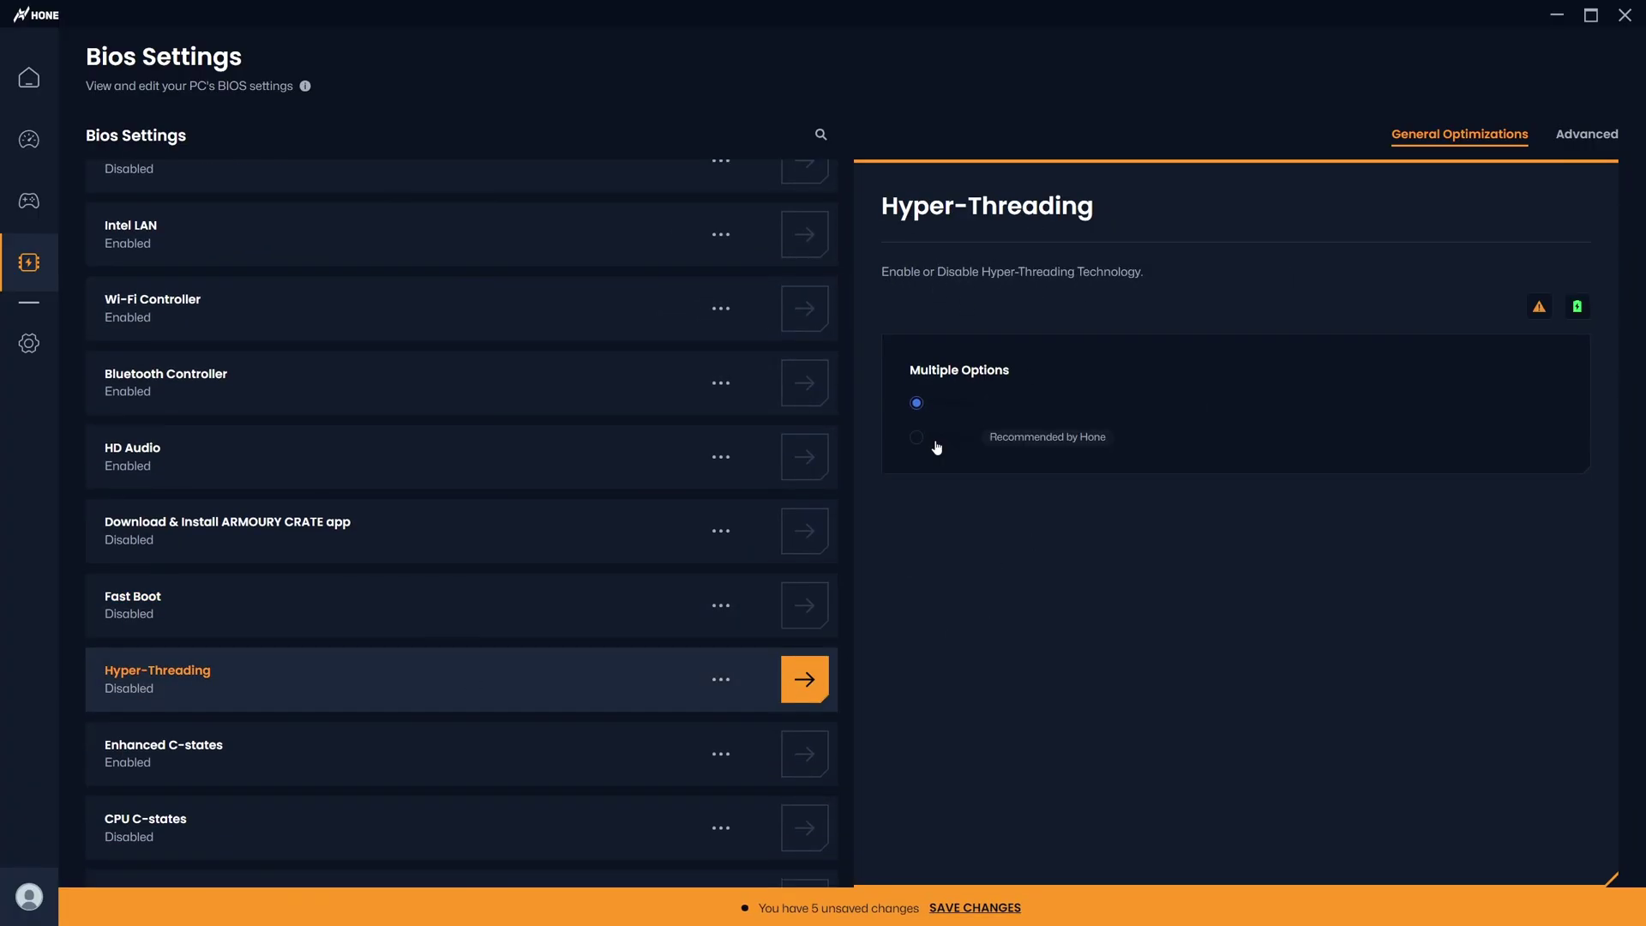
scroll(644, 514, down, 4)
click(643, 414)
click(753, 605)
scroll(599, 655, down, 2)
click(599, 655)
Set Energy Efficient P-state, Round Trip Latency, High Precision Timer and the rest to recommended, saving 21 changes.
click(644, 709)
scroll(644, 591, down, 3)
click(578, 617)
click(488, 595)
click(514, 672)
scroll(721, 643, down, 2)
click(748, 652)
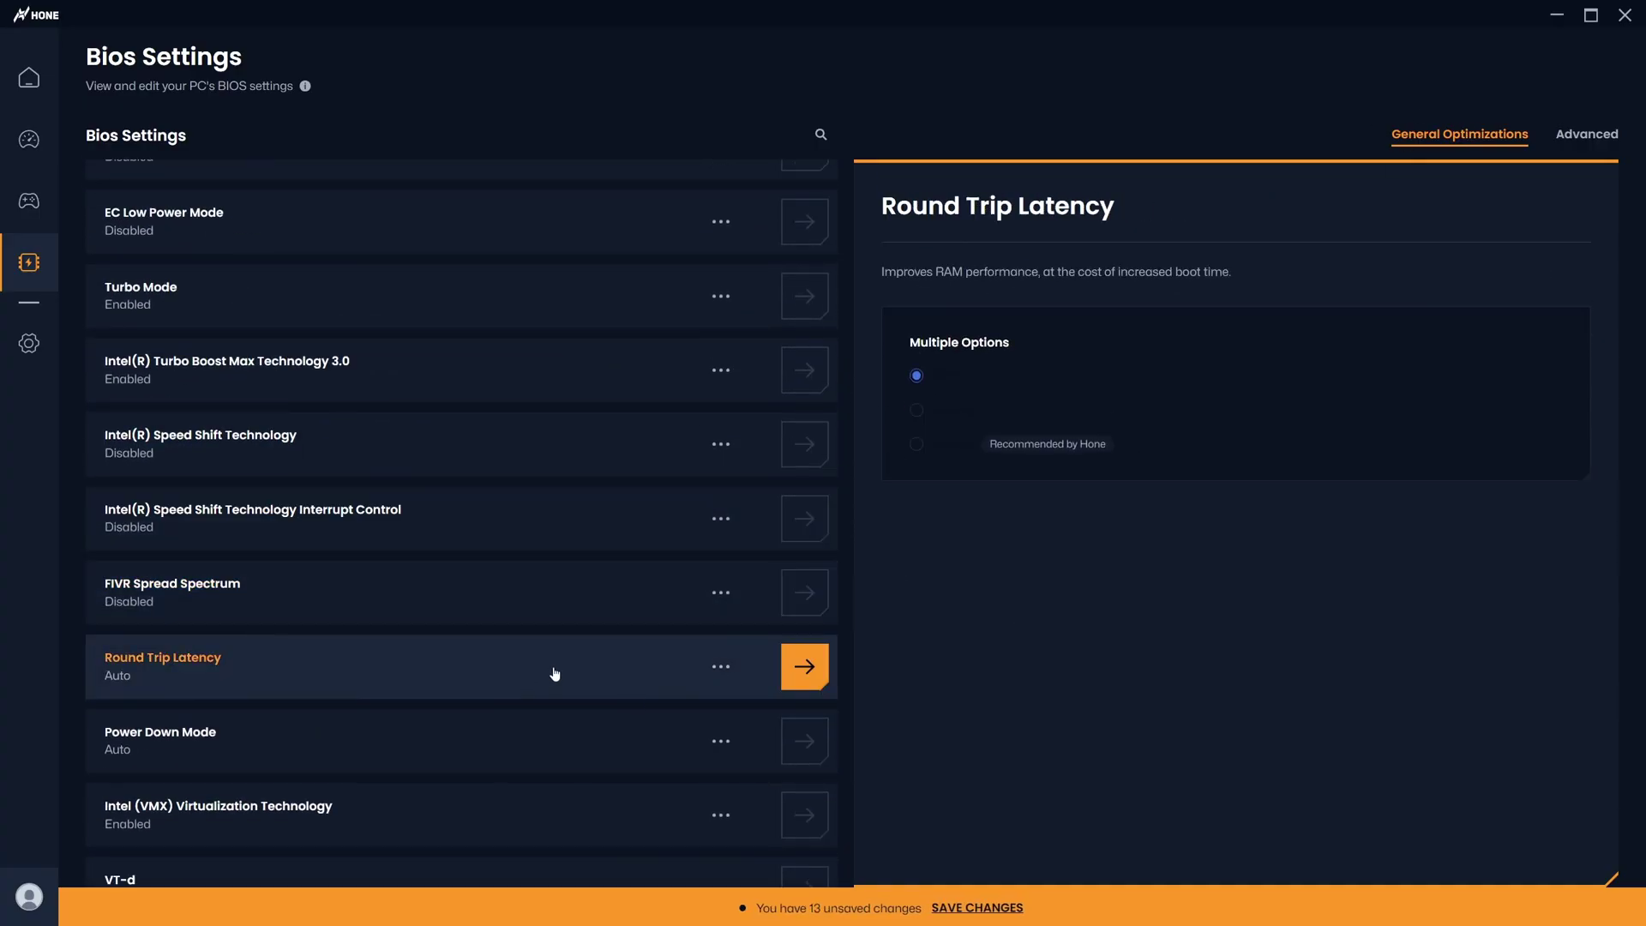
click(679, 600)
scroll(678, 600, down, 3)
scroll(850, 532, down, 2)
click(577, 554)
click(578, 706)
click(916, 420)
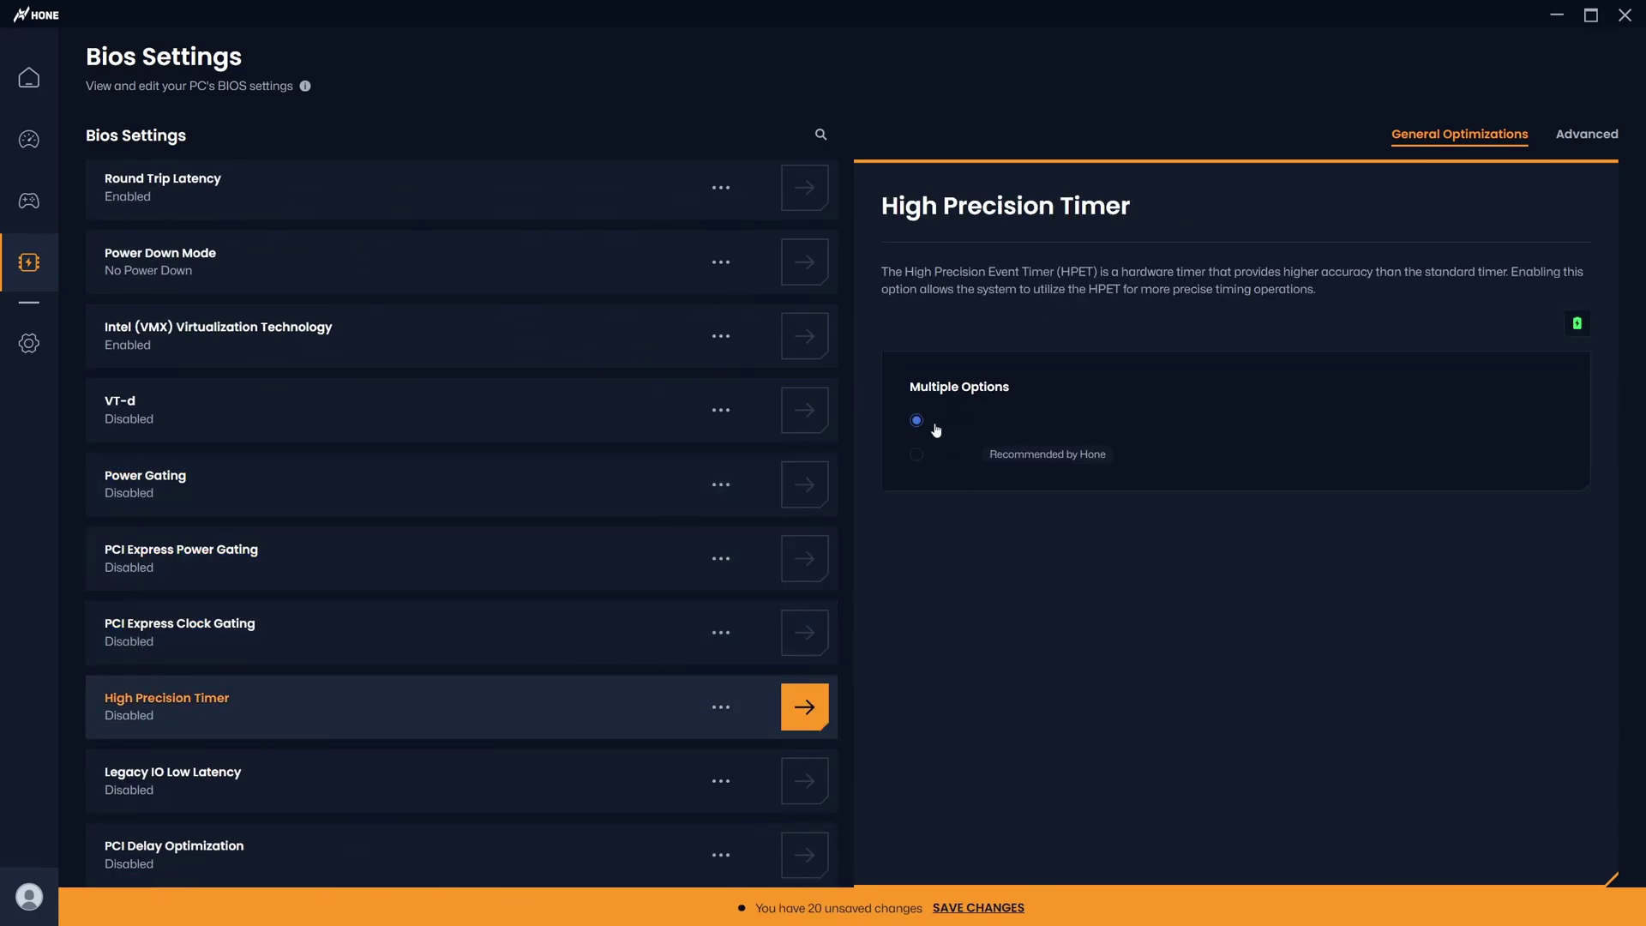
click(920, 422)
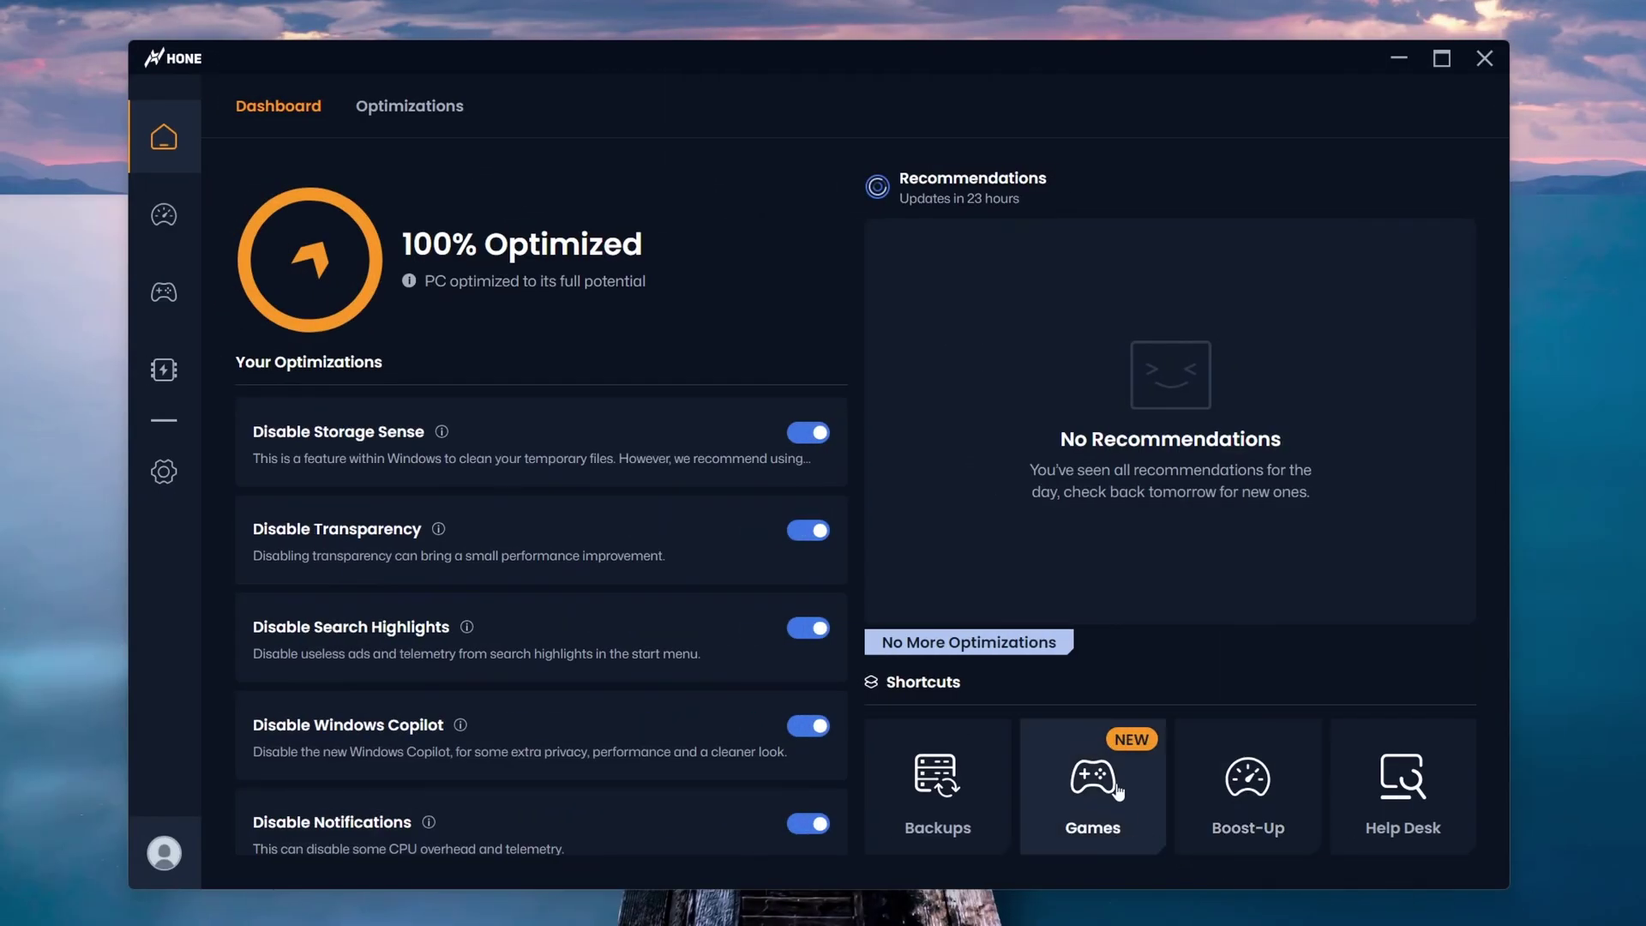
click(1116, 786)
Activate Hone's Performance game-settings preset for Fortnite and dismiss the progress dialog.
click(326, 430)
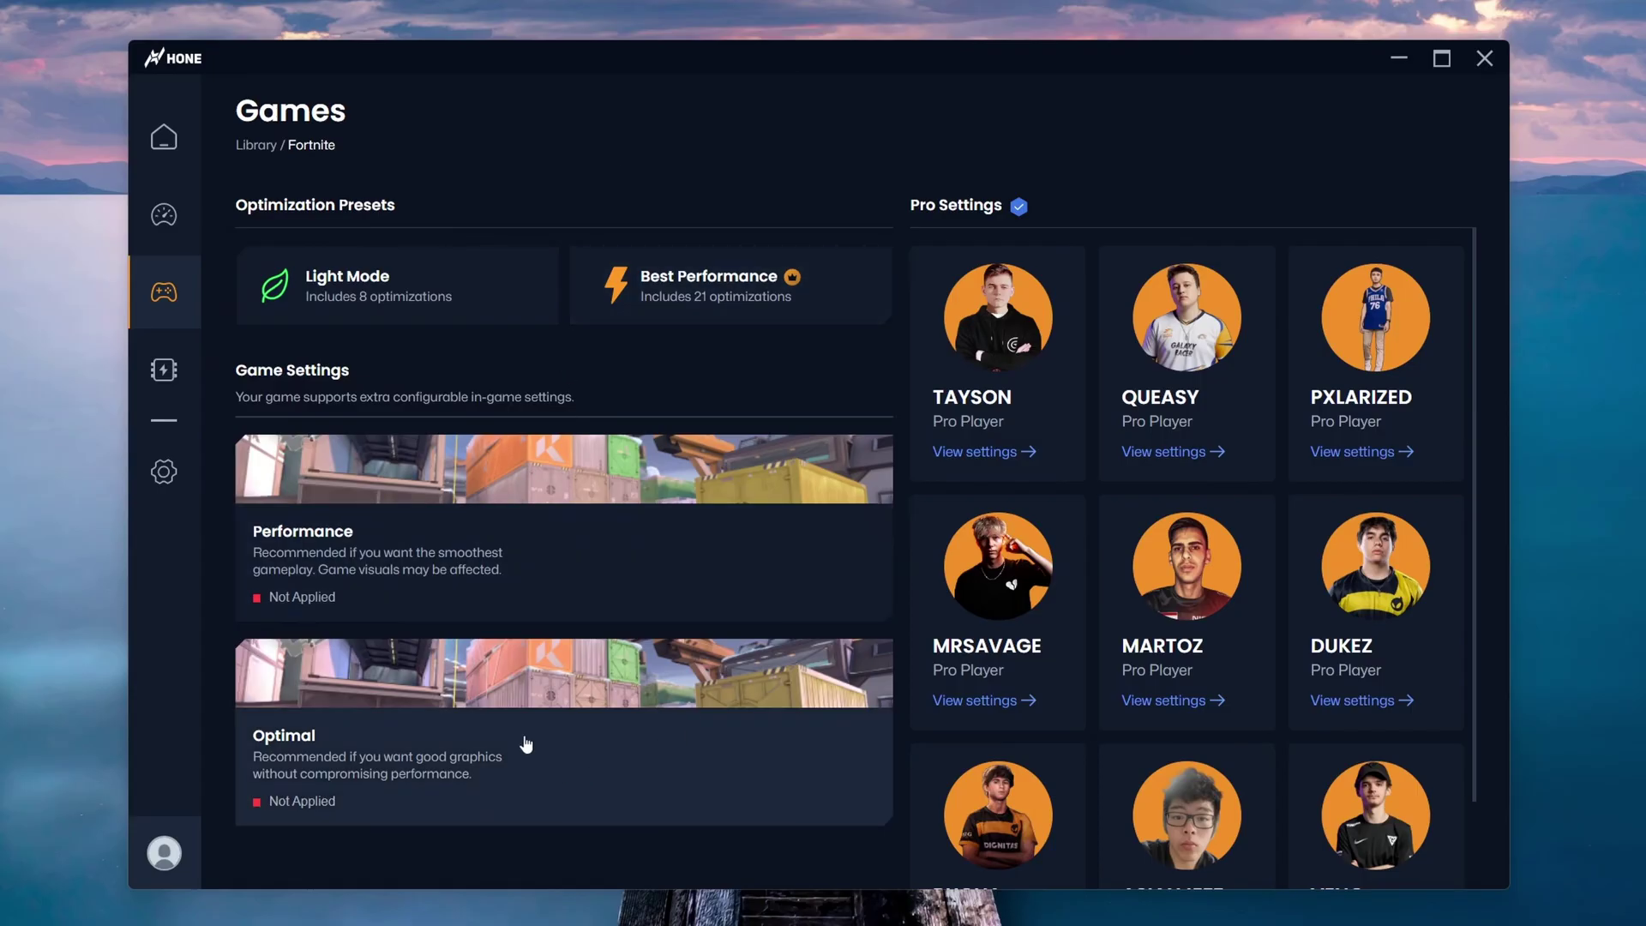
click(546, 478)
click(810, 626)
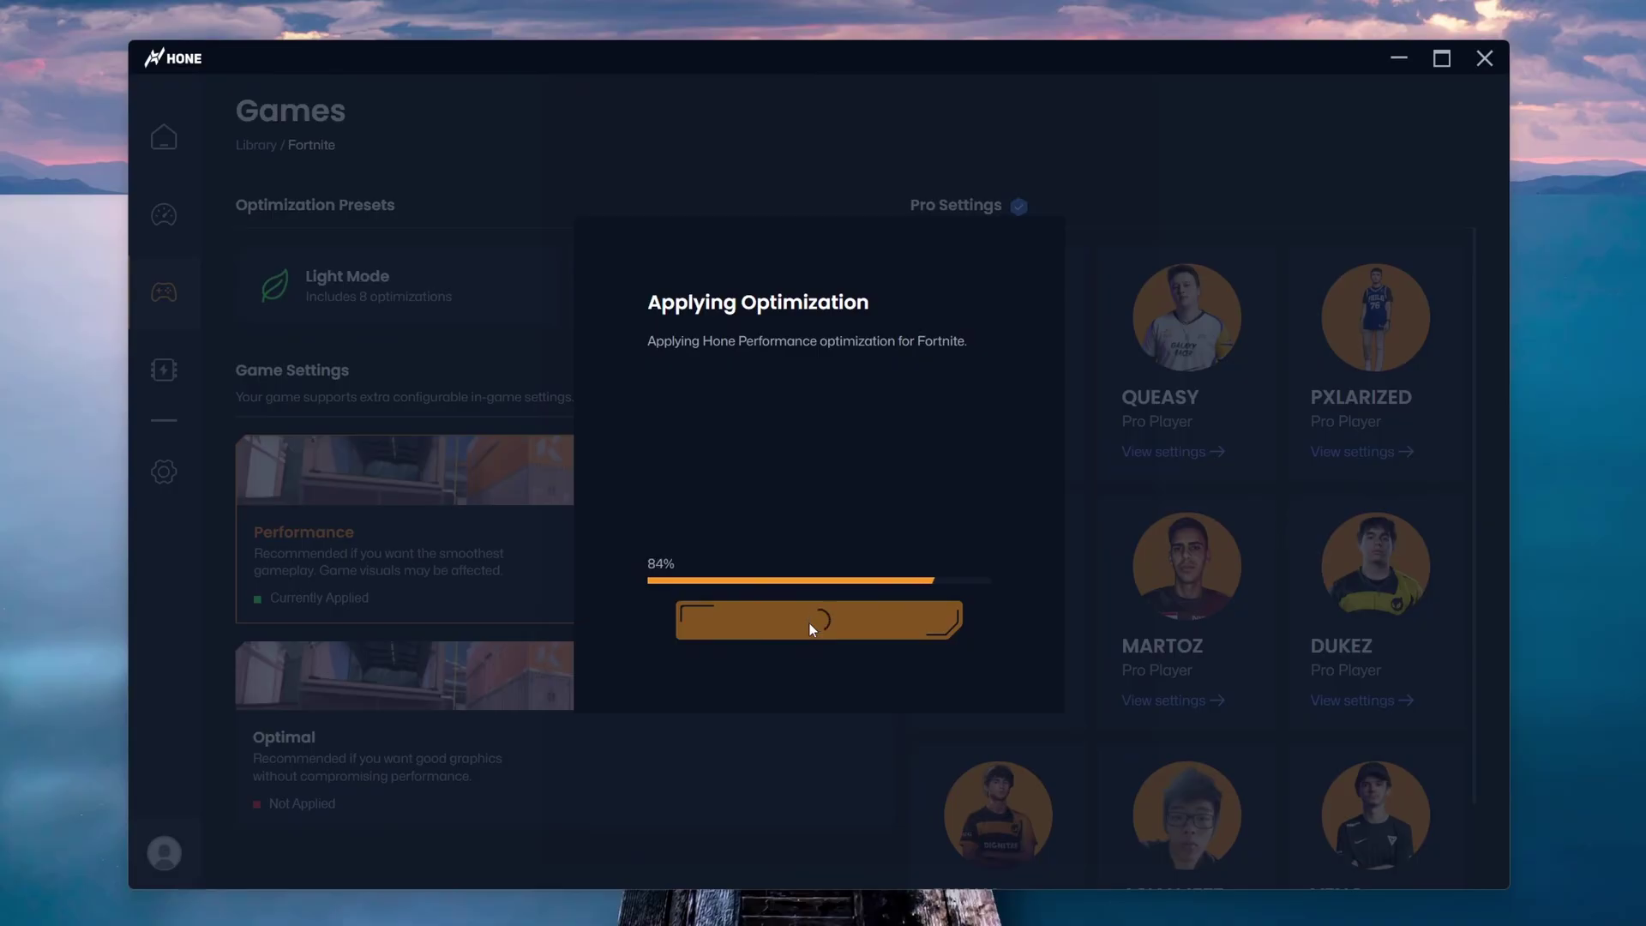
click(811, 627)
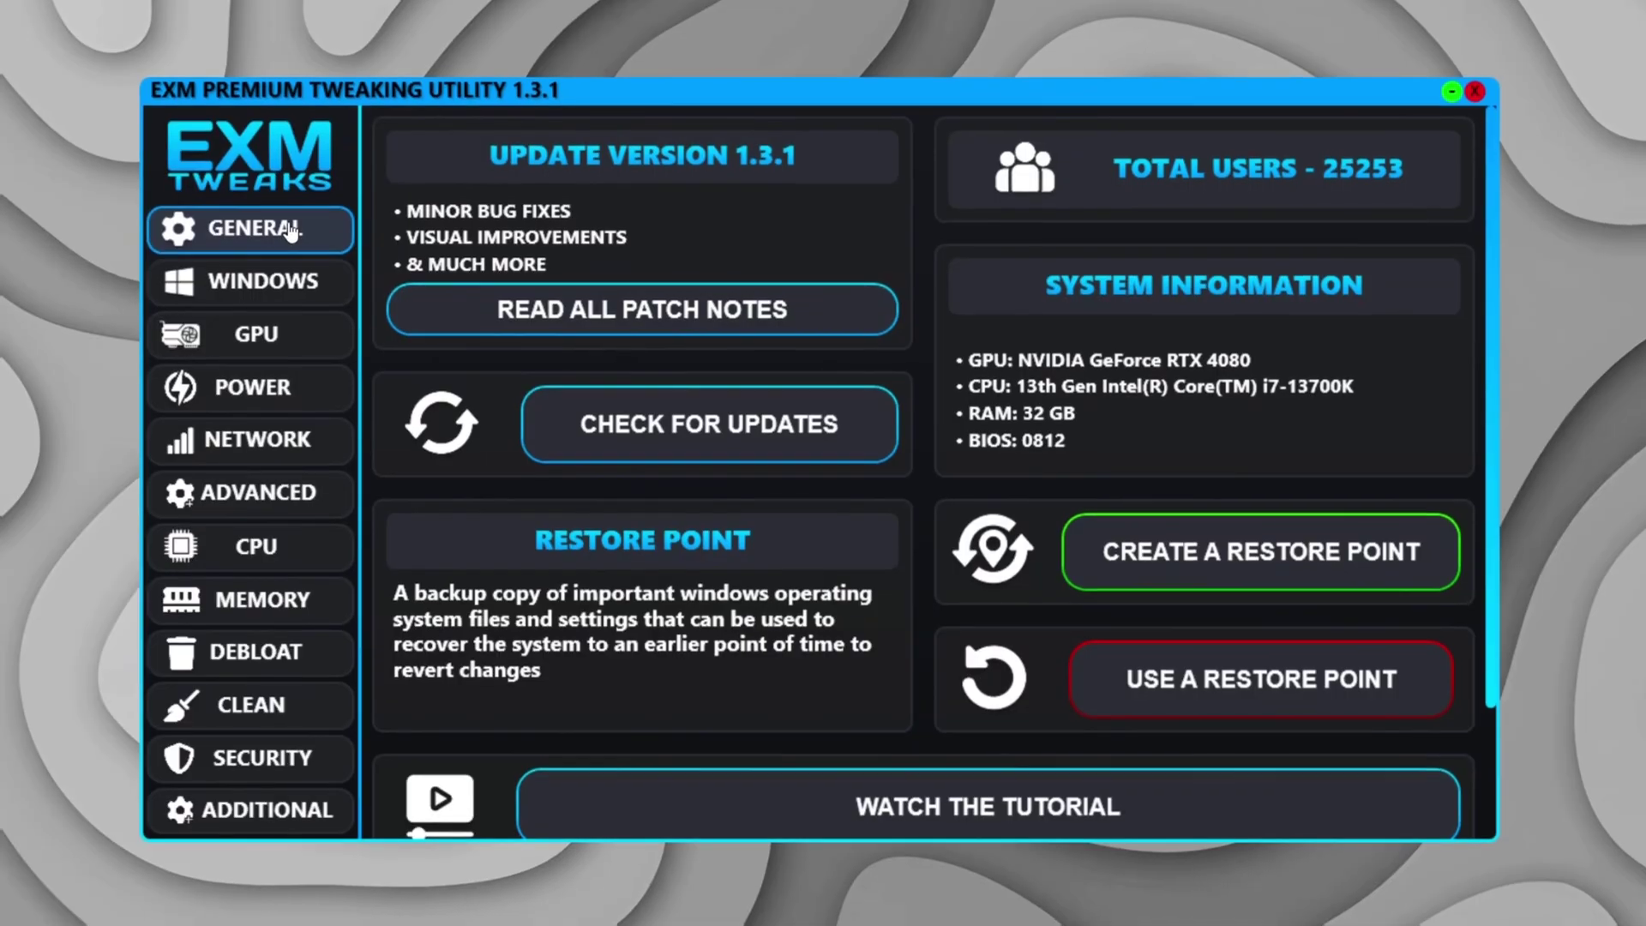
Browse EXM's General tweaks, run the DirectX optimization, then list the Windows tweaks.
click(292, 230)
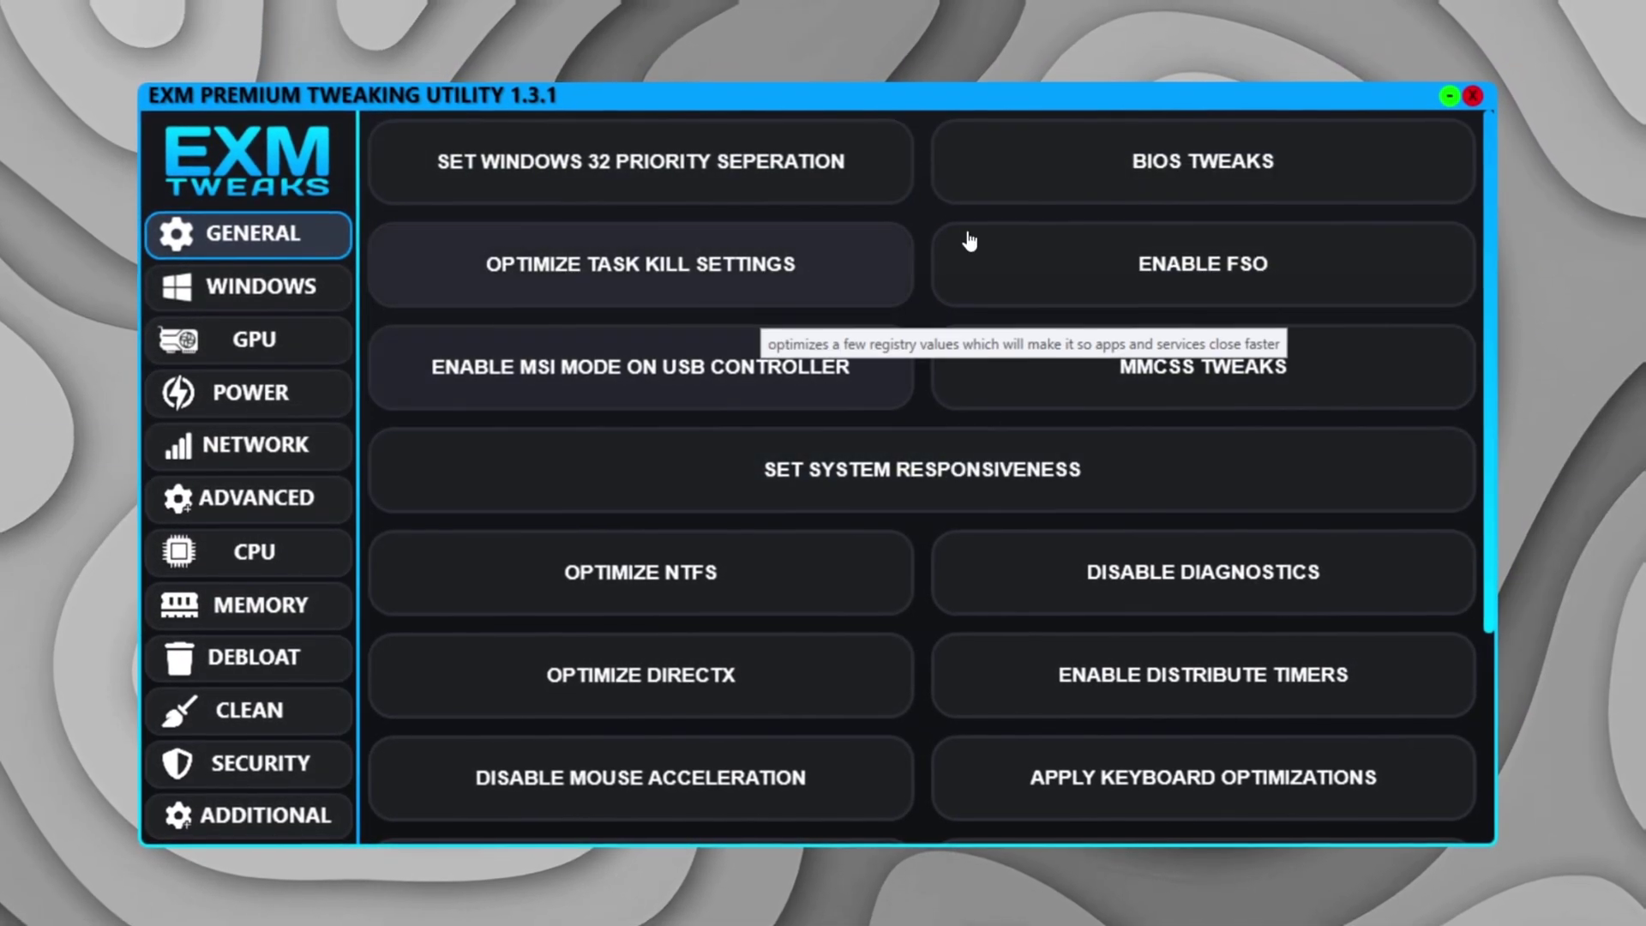
scroll(1365, 788, down, 5)
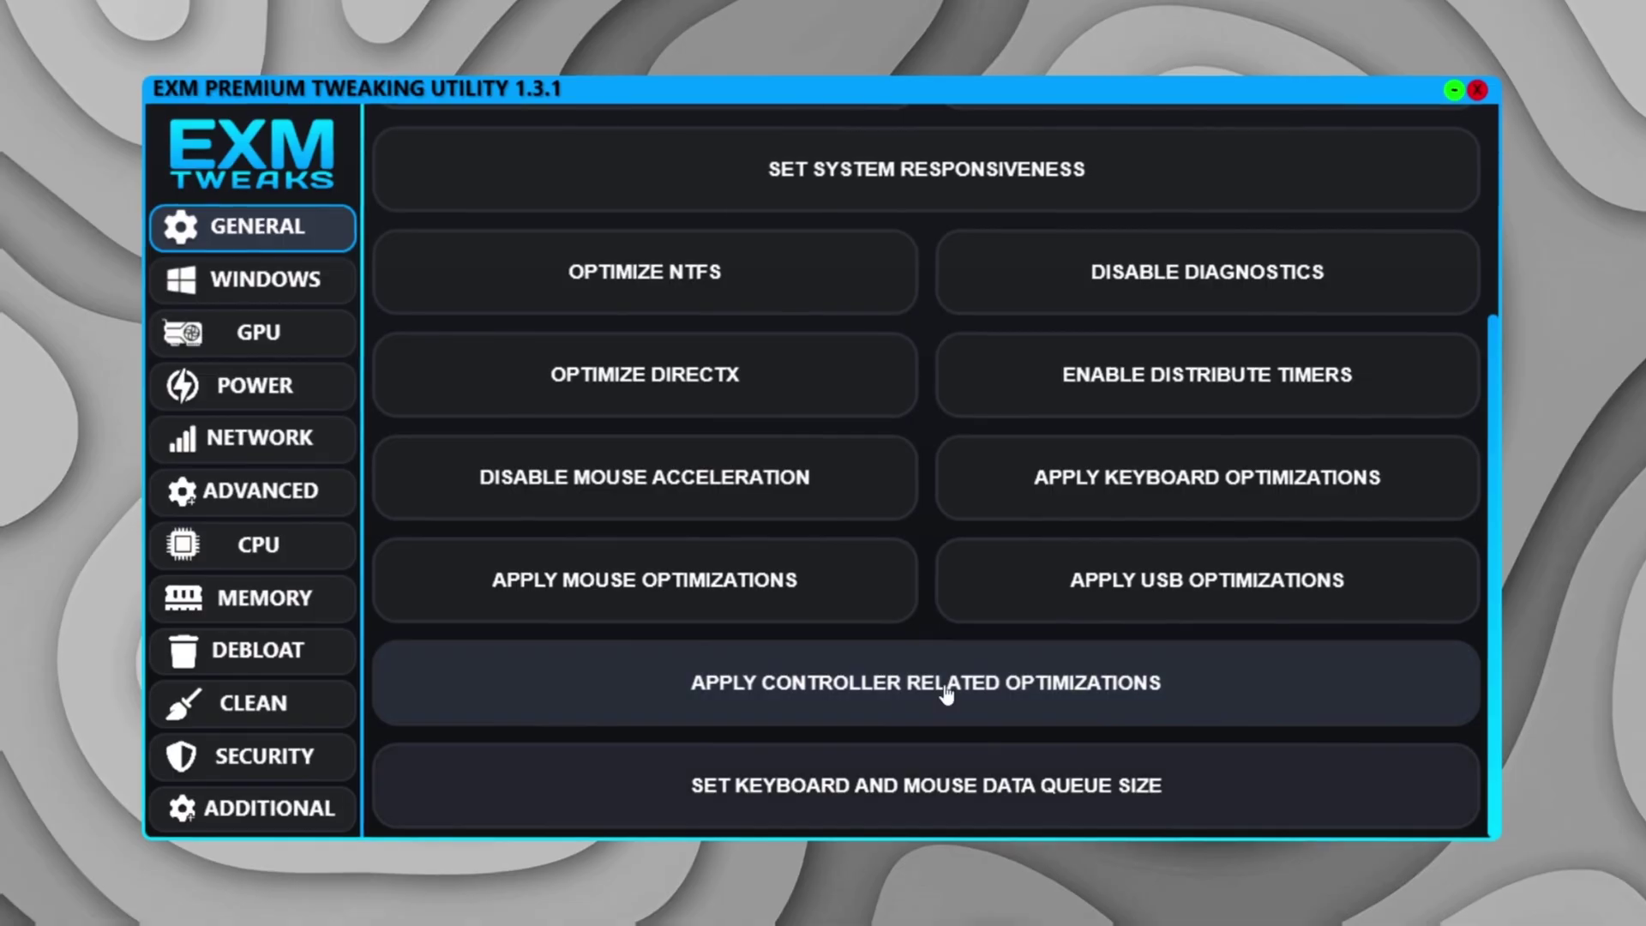
scroll(915, 543, up, 3)
click(695, 572)
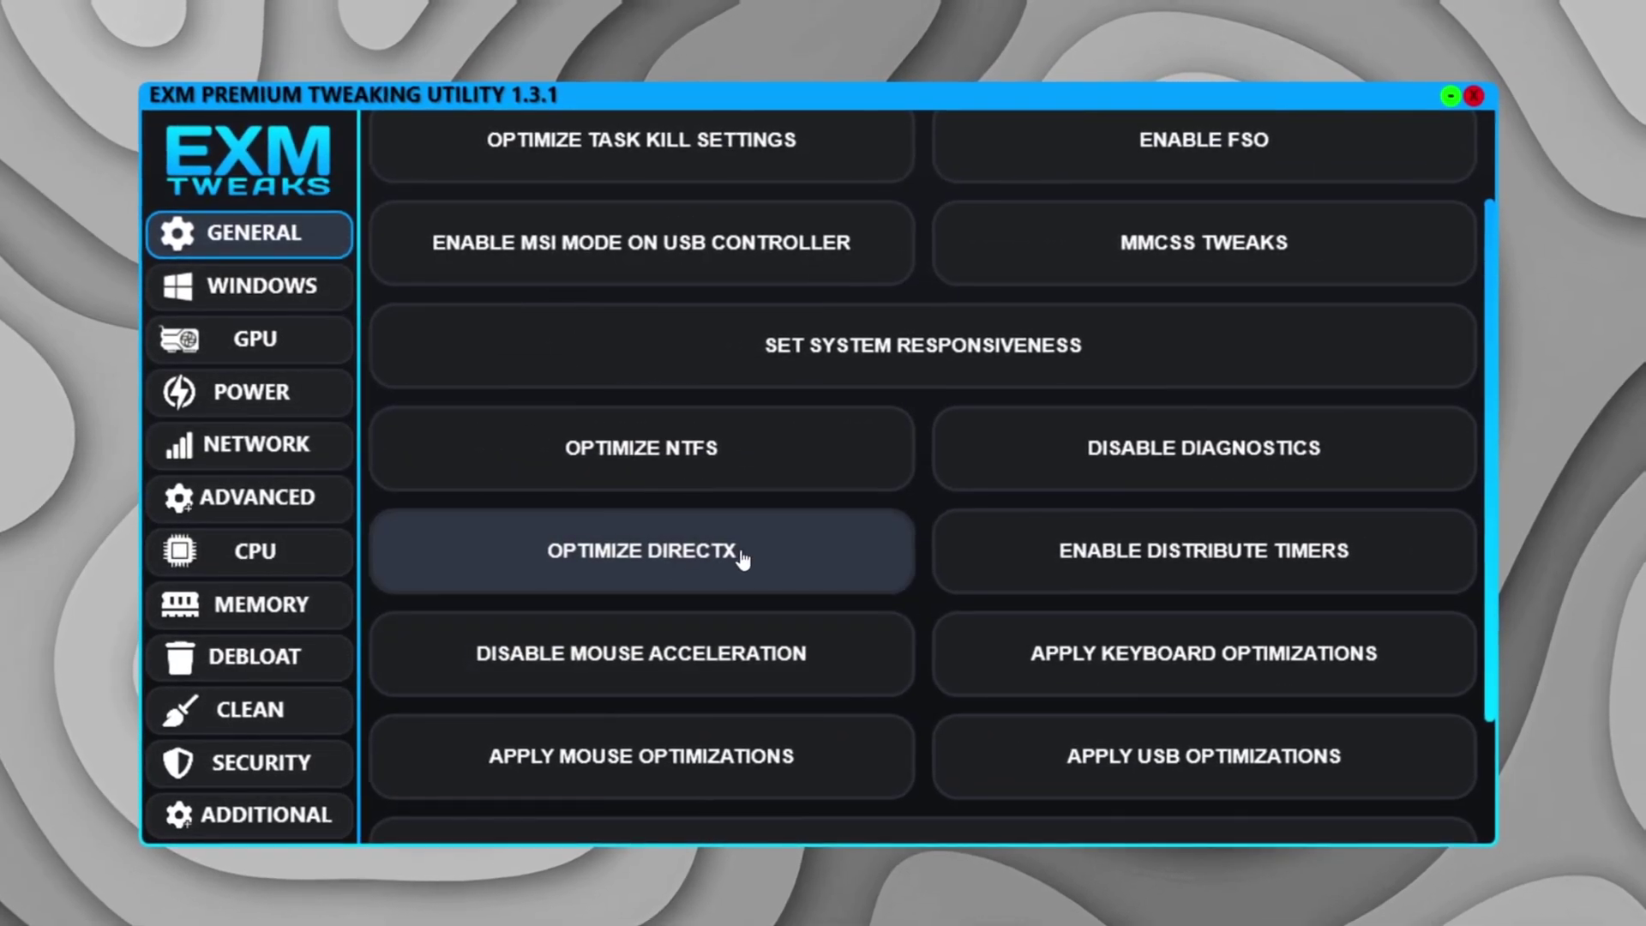
scroll(741, 556, up, 2)
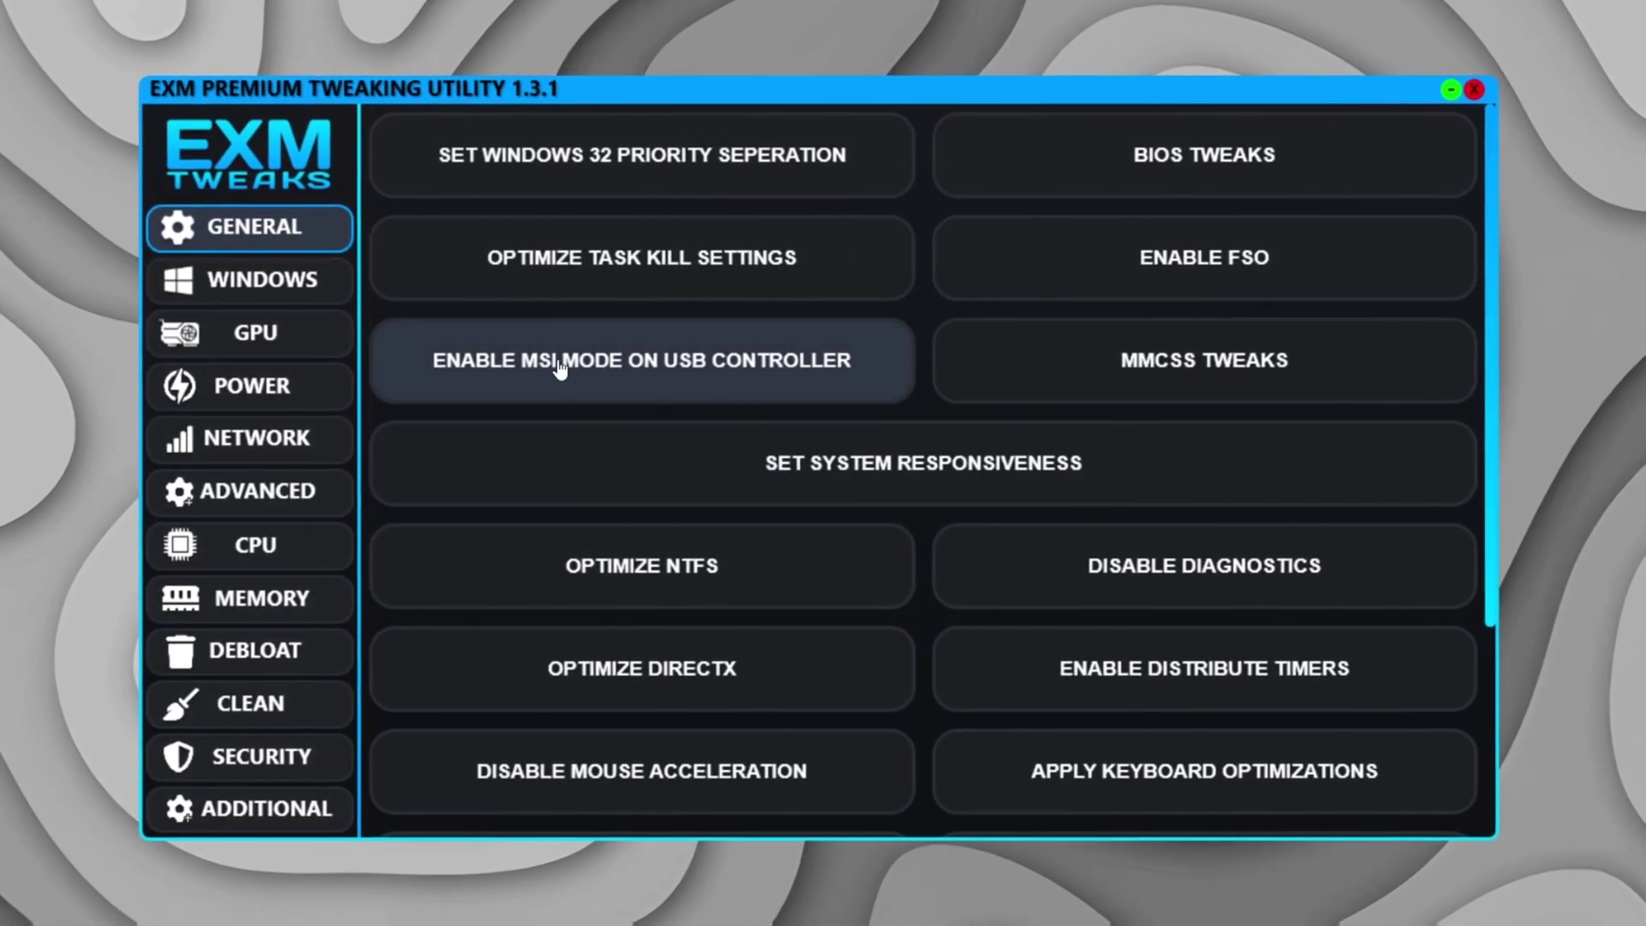
click(232, 281)
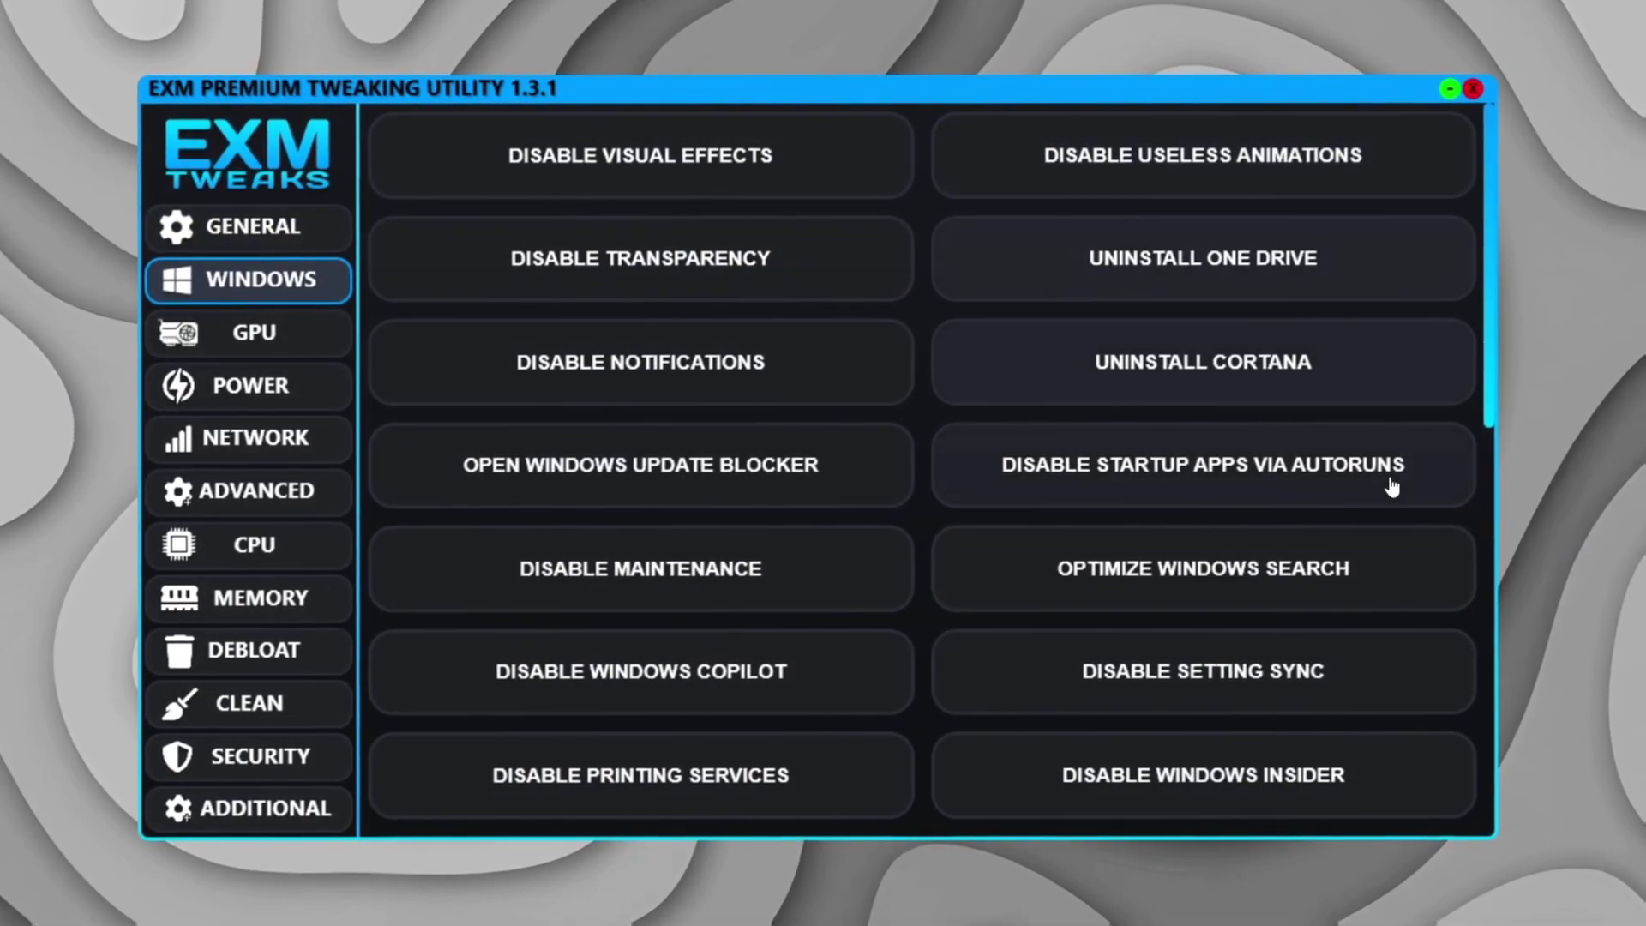
scroll(1398, 374, down, 10)
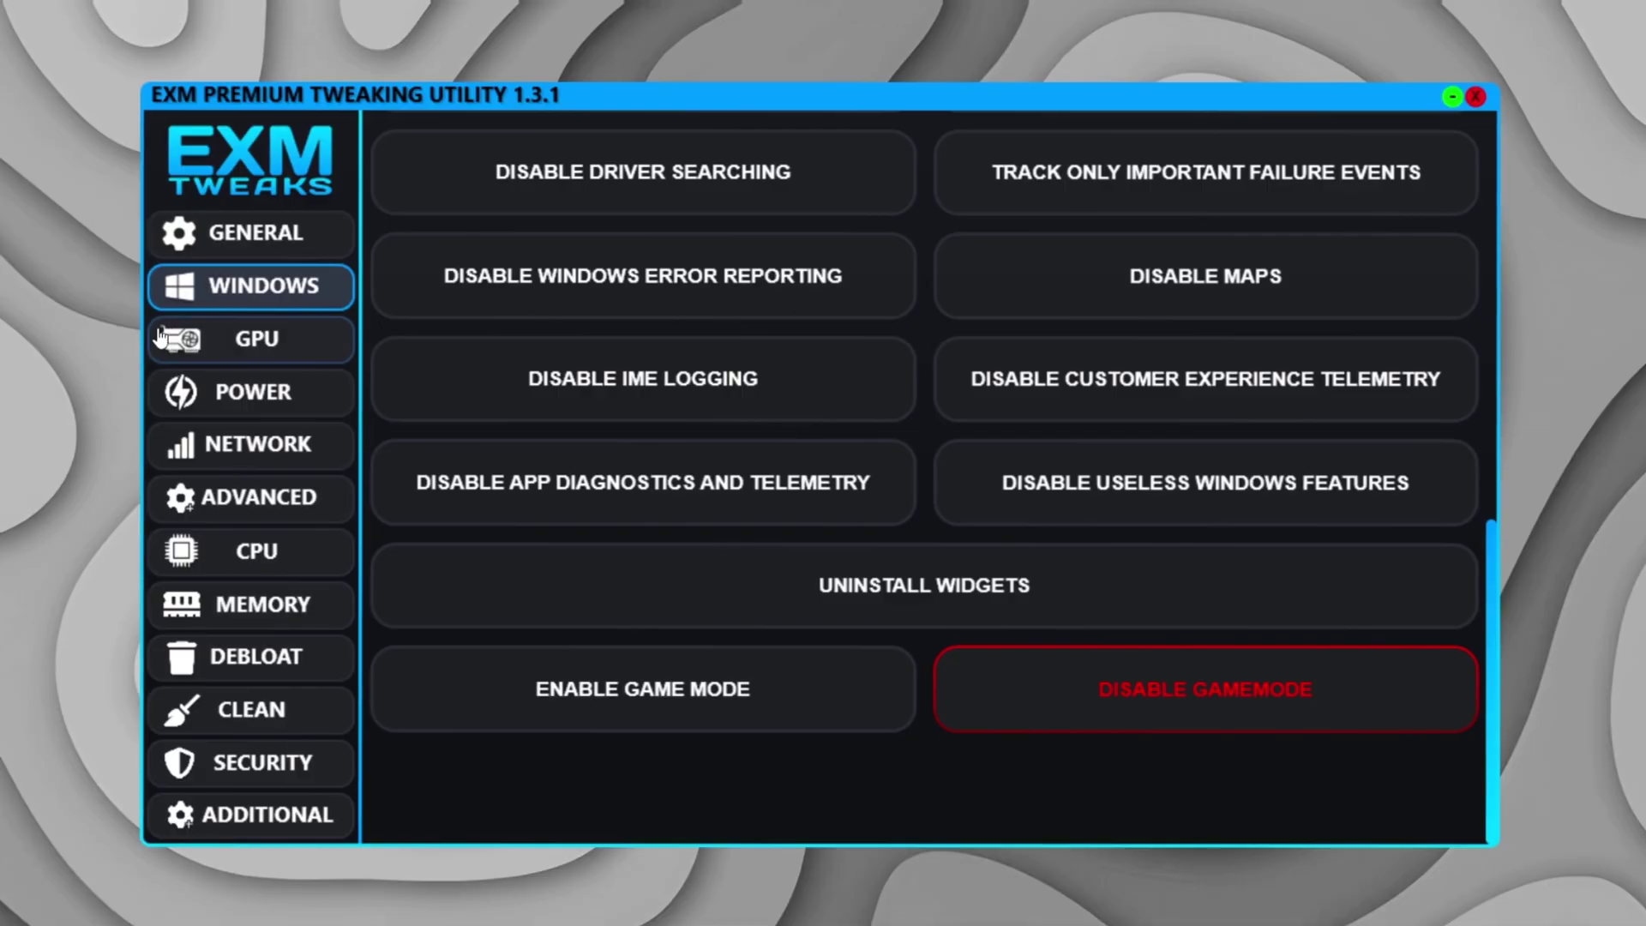
List EXM's GPU tweaks for an NVIDIA card, then move to the Power section with its overheating warning.
click(168, 338)
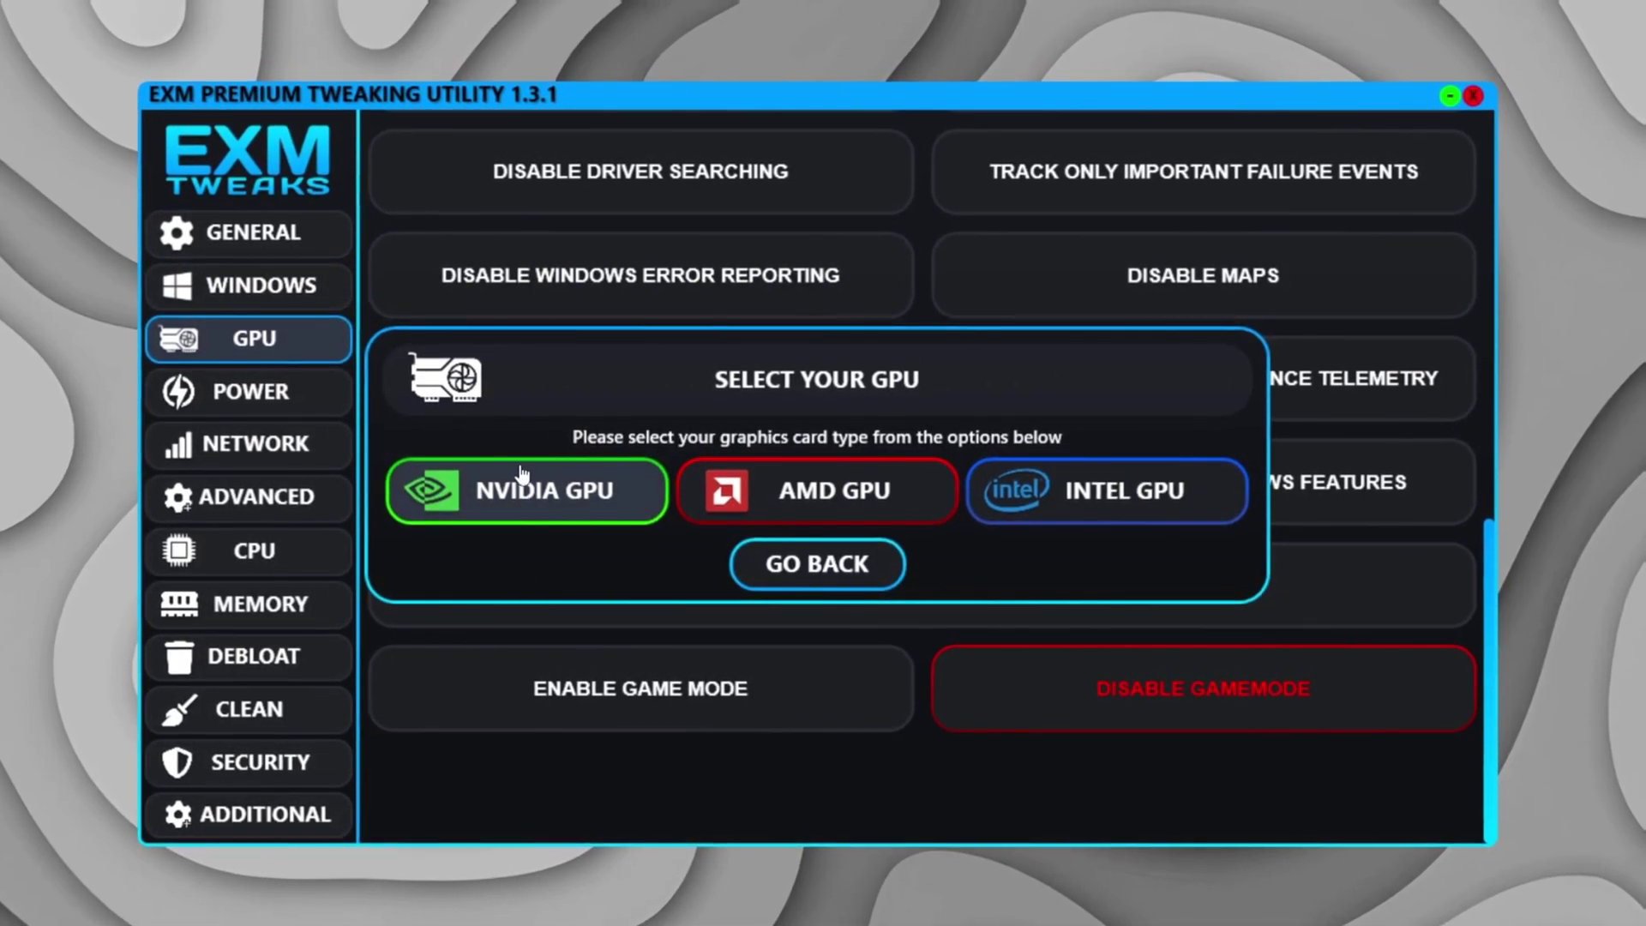
click(536, 501)
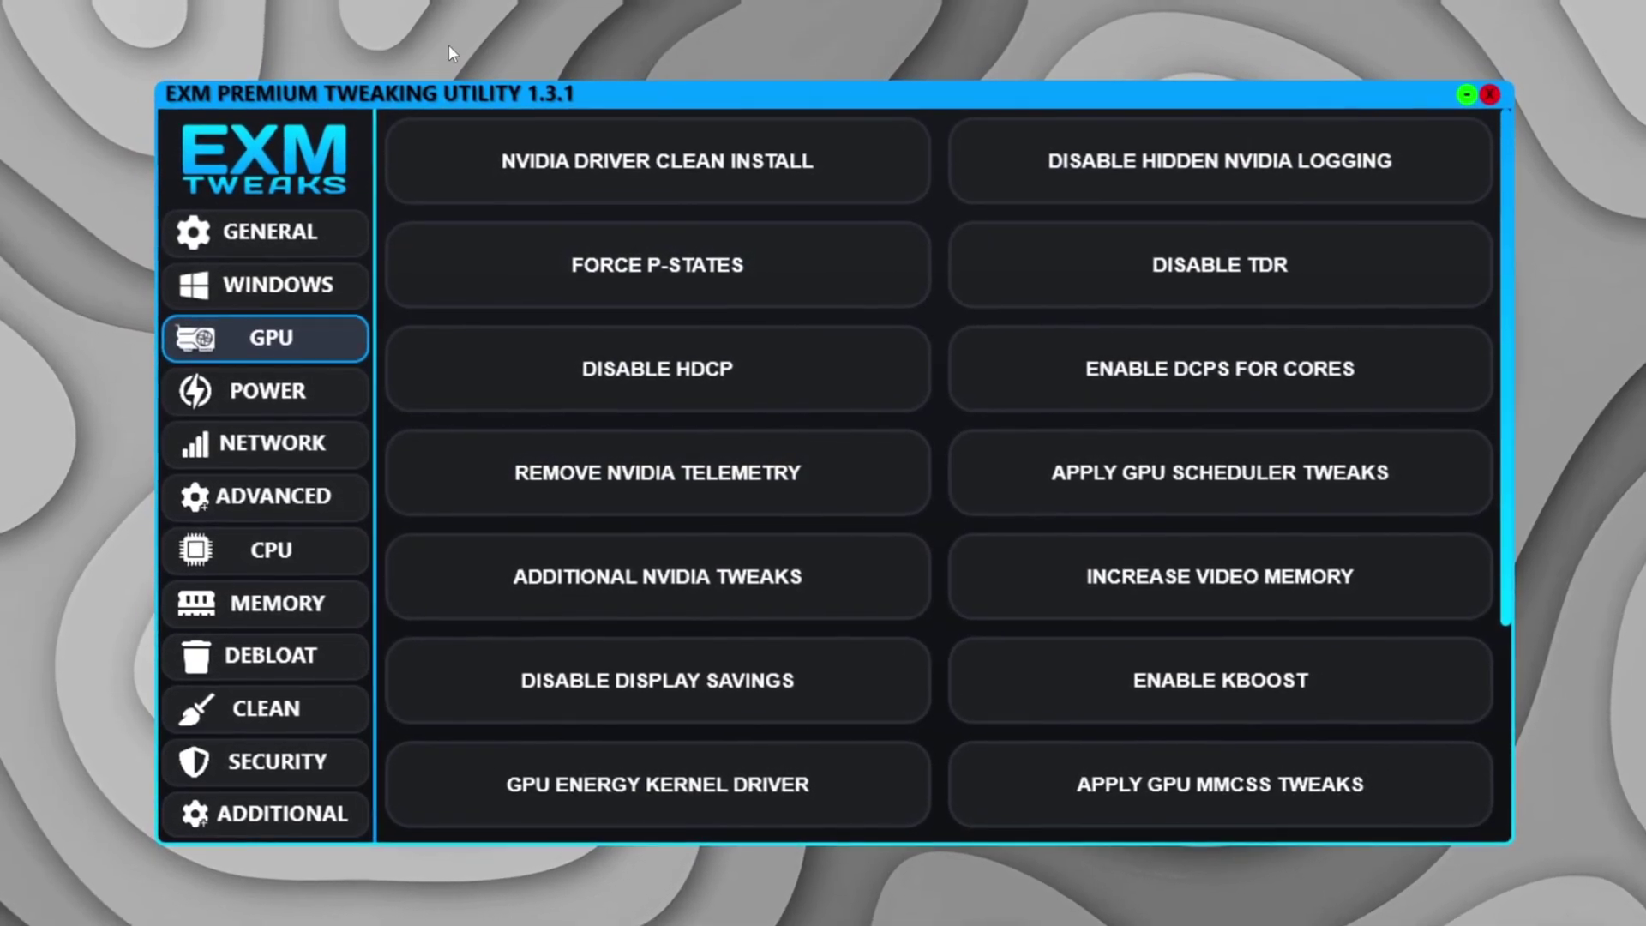
drag(1507, 384, 1512, 630)
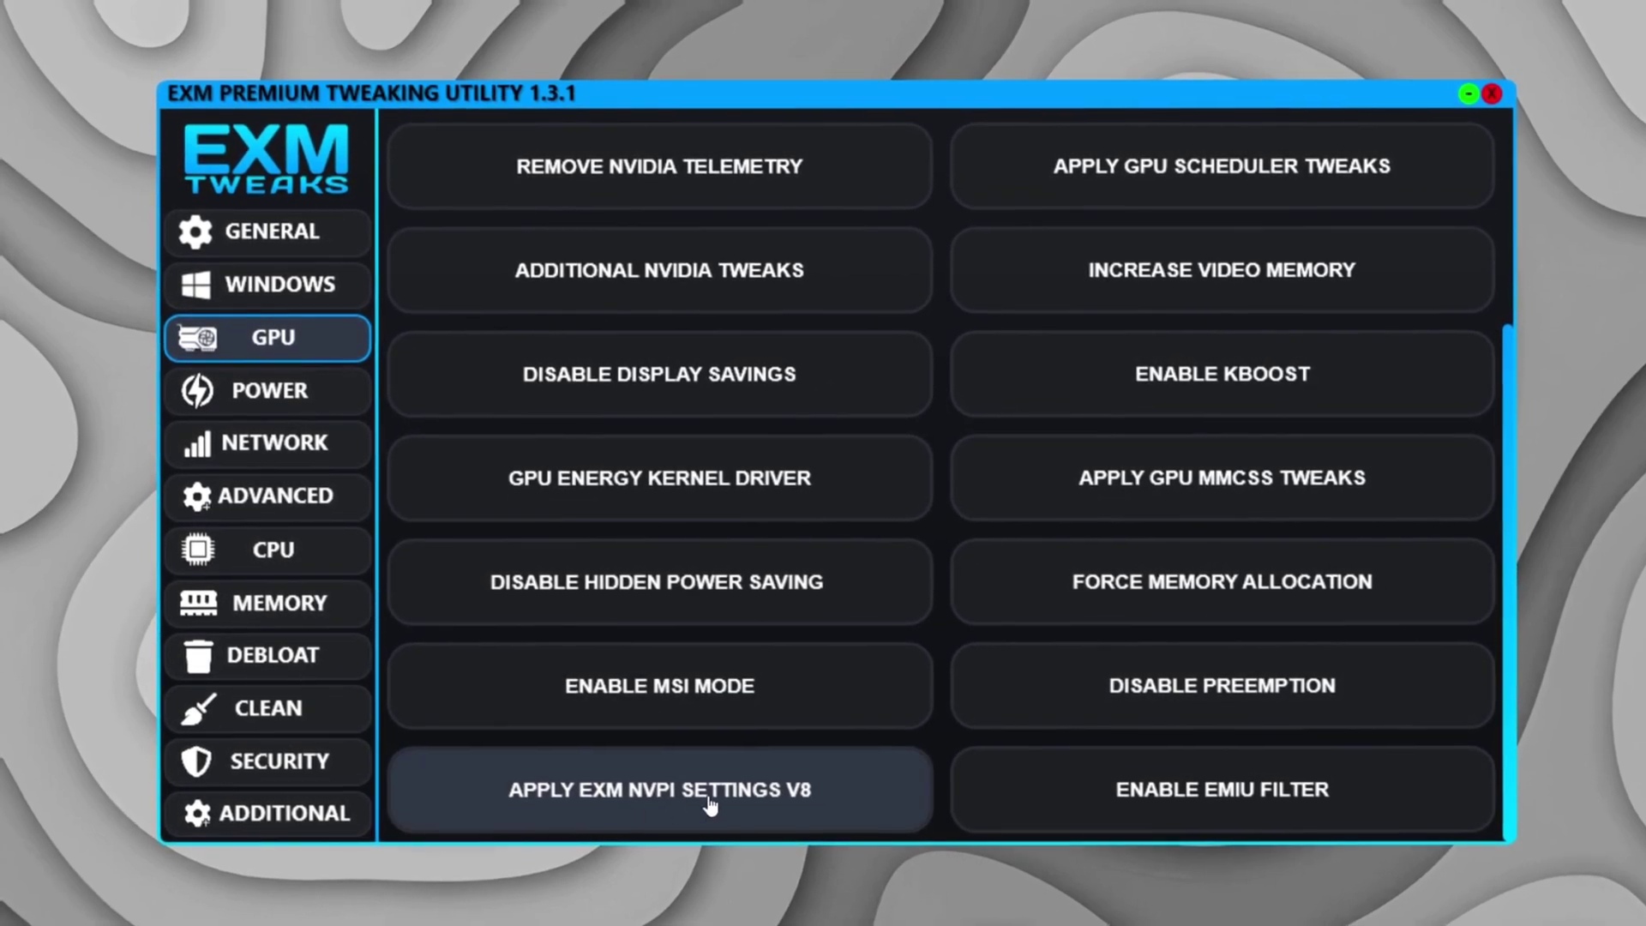
scroll(579, 707, up, 3)
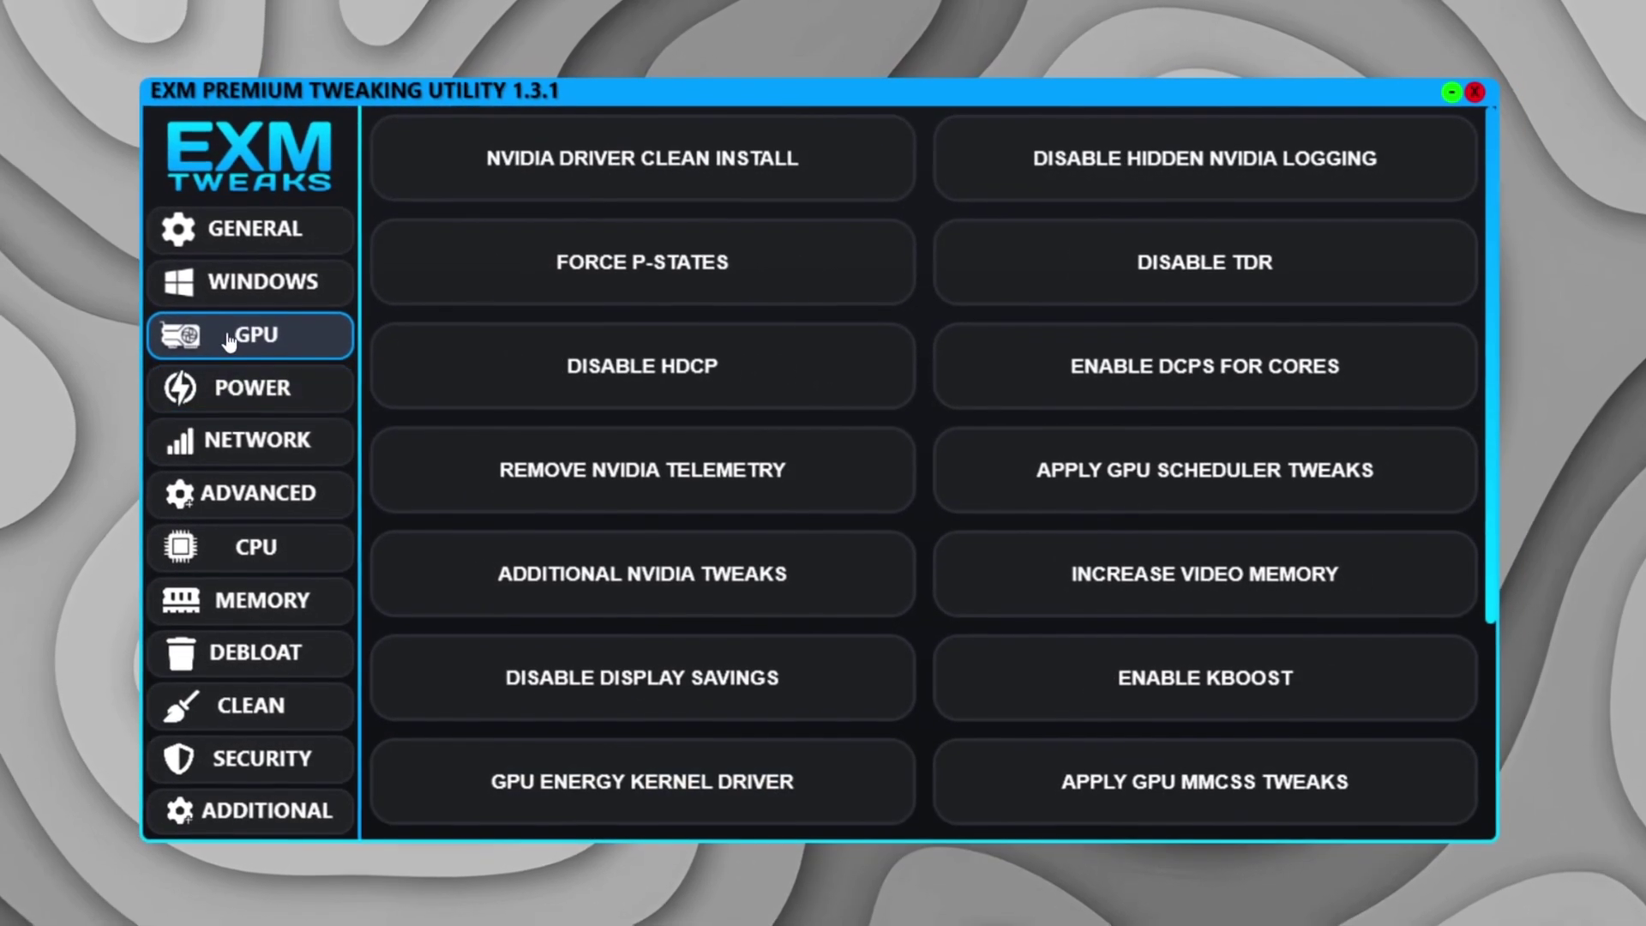
click(292, 393)
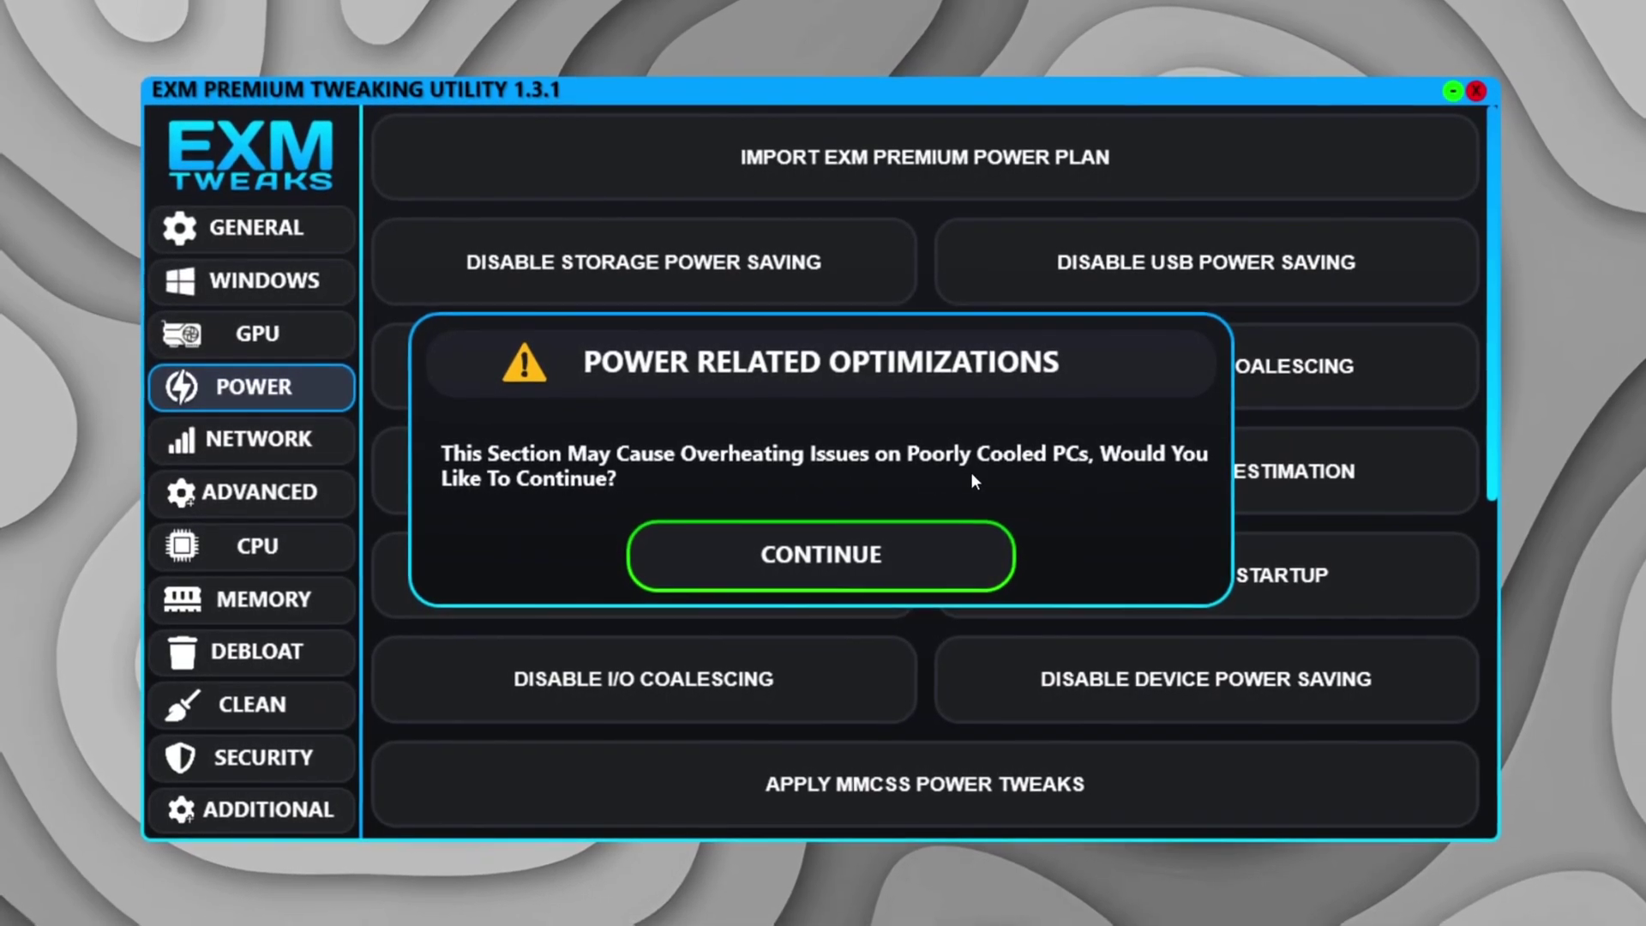
Continue past the power overheating warning, then switch to EXM's Network tweaks.
click(821, 553)
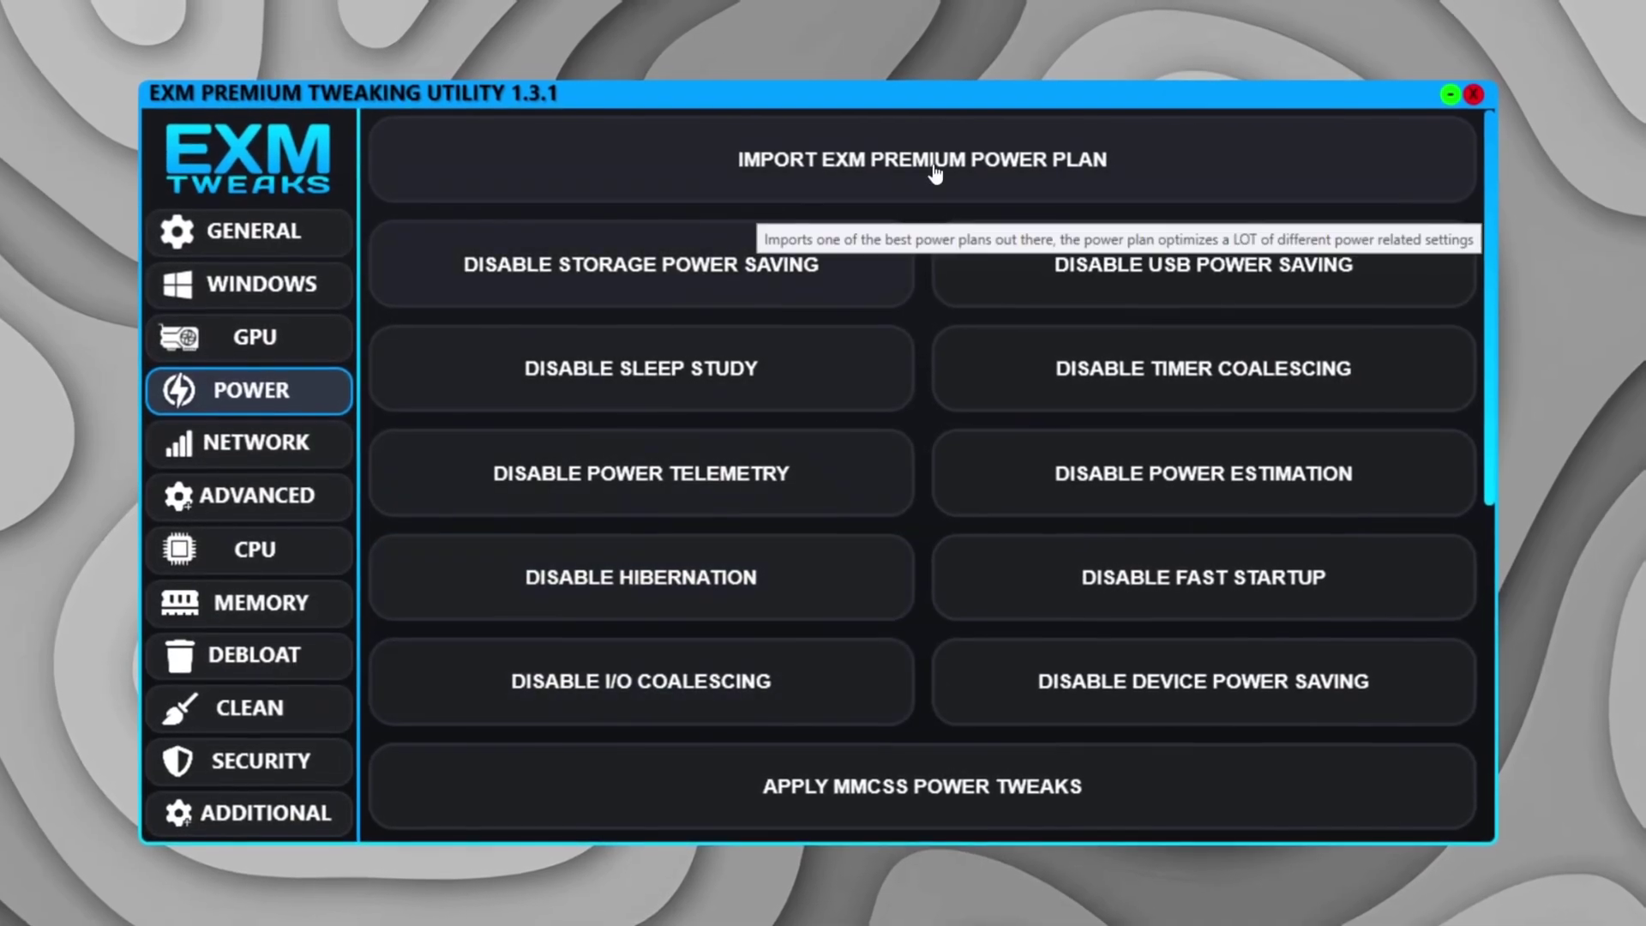
click(270, 443)
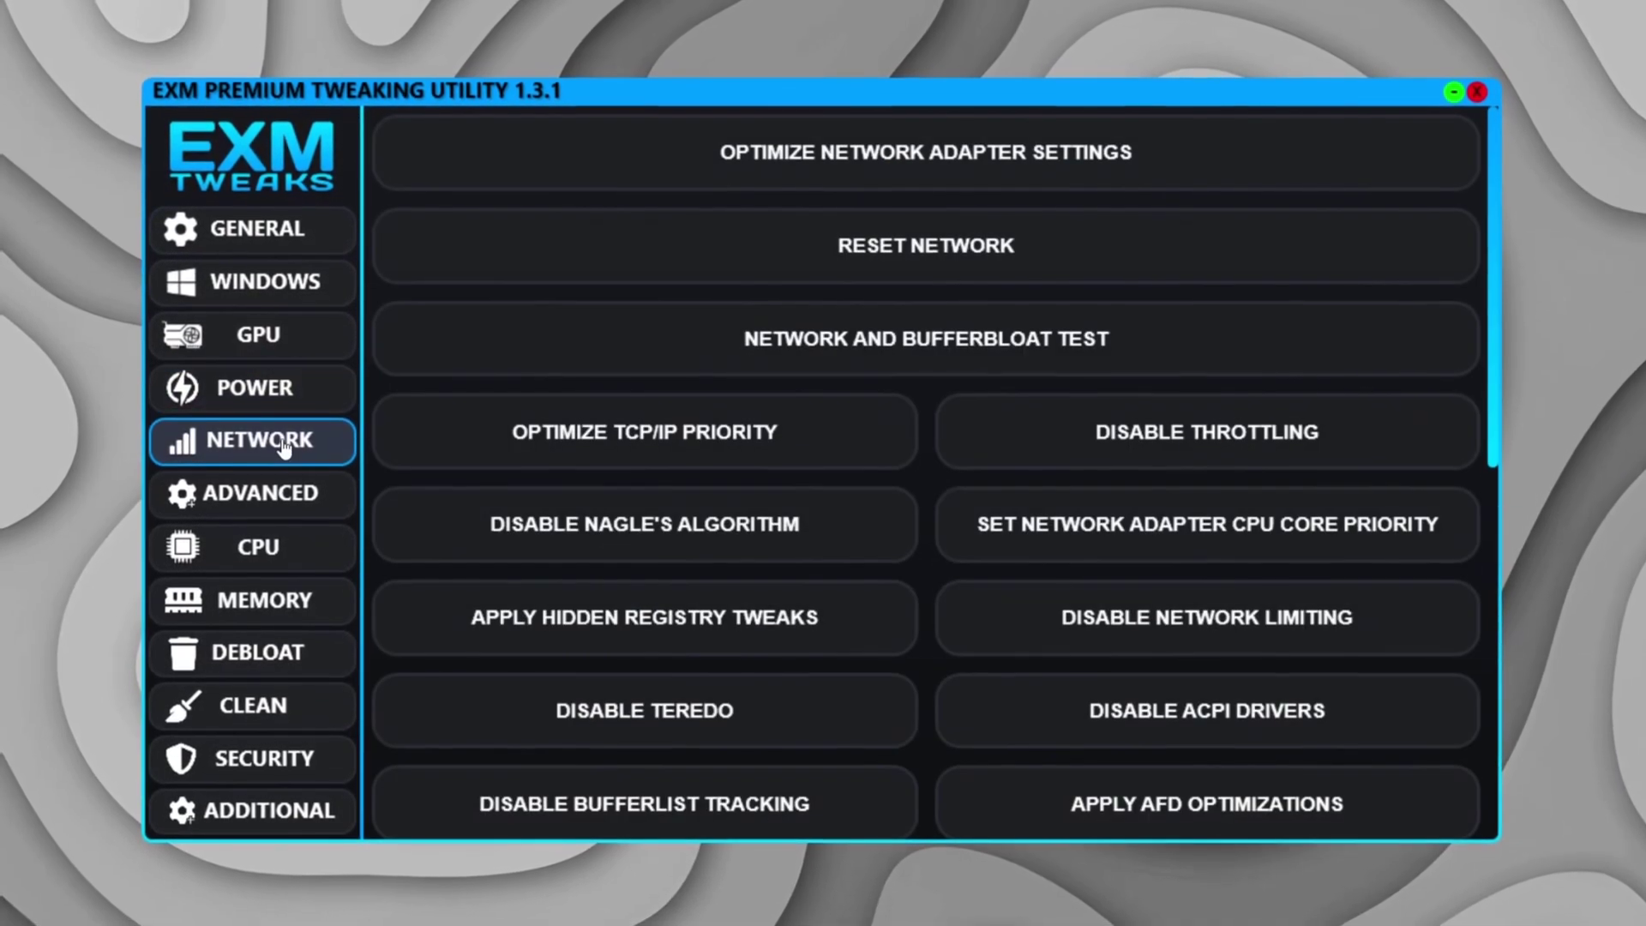
scroll(945, 463, down, 1)
scroll(945, 462, down, 3)
scroll(944, 464, up, 5)
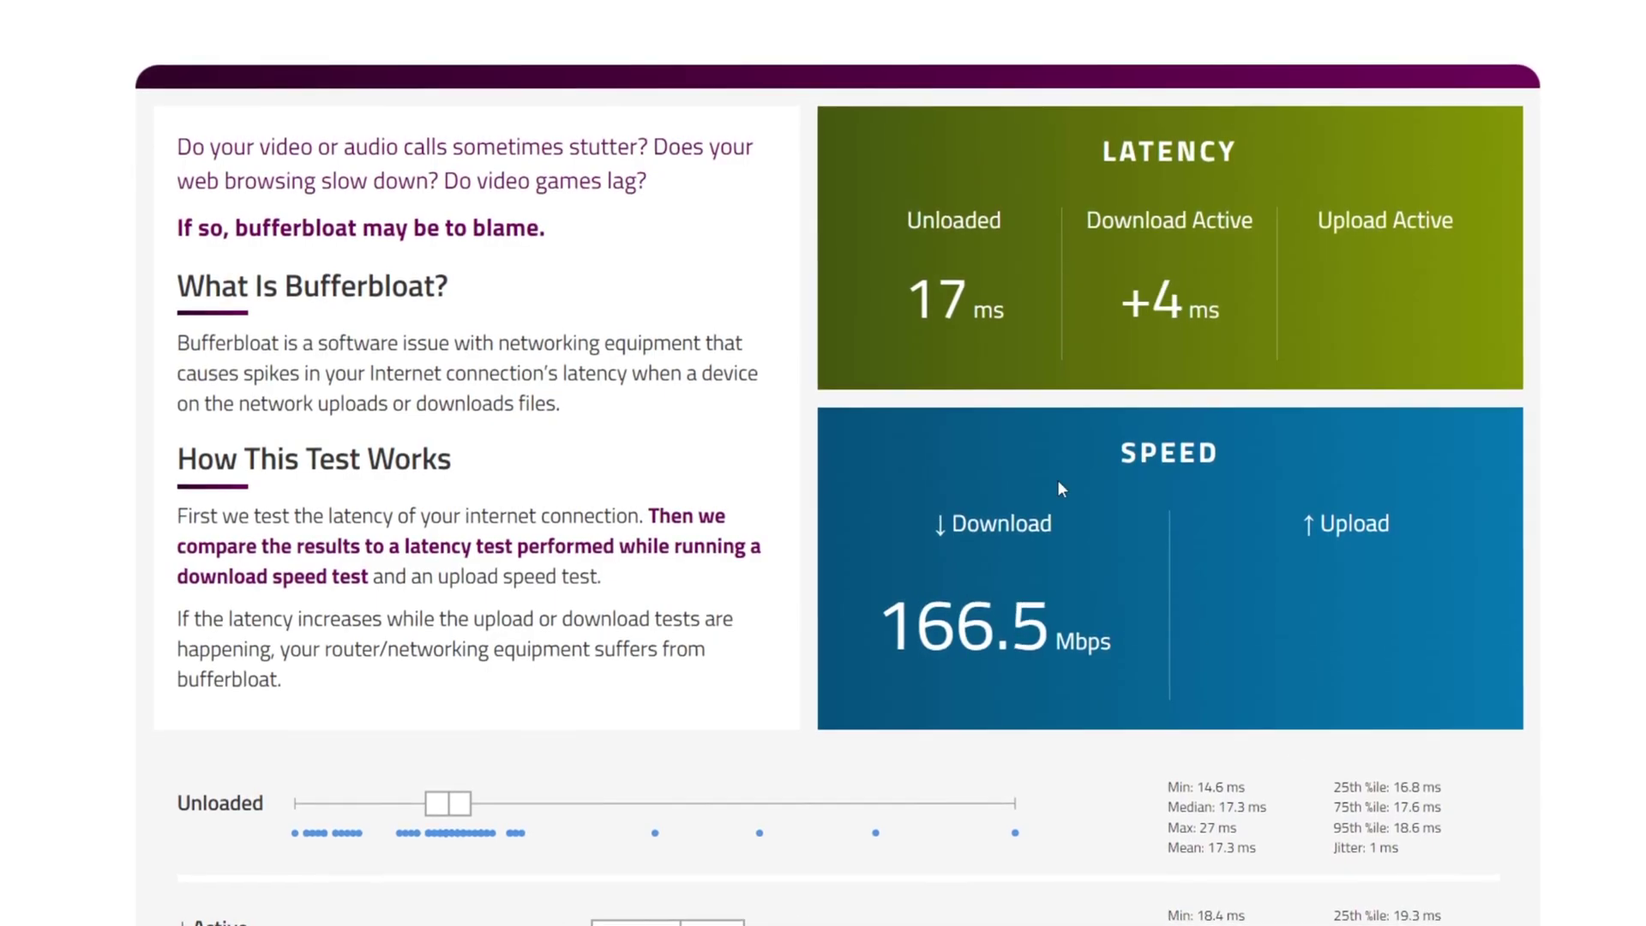
double_click(956, 296)
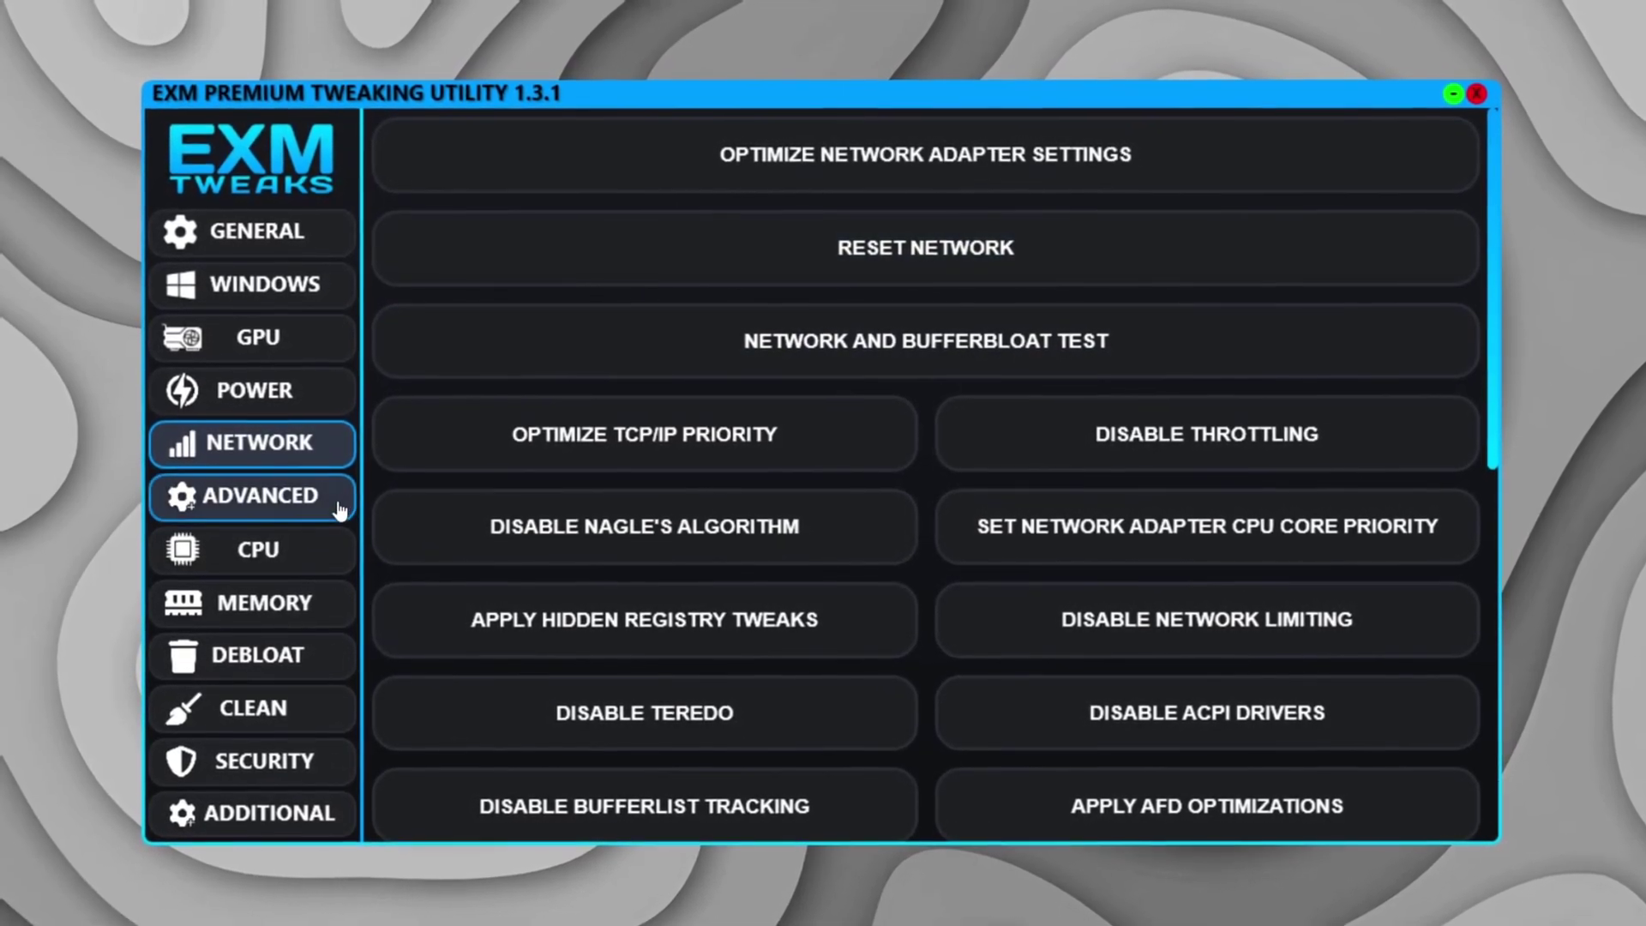
Browse EXM's Advanced, CPU (past its overheating warning) and Memory tweak sections.
click(337, 500)
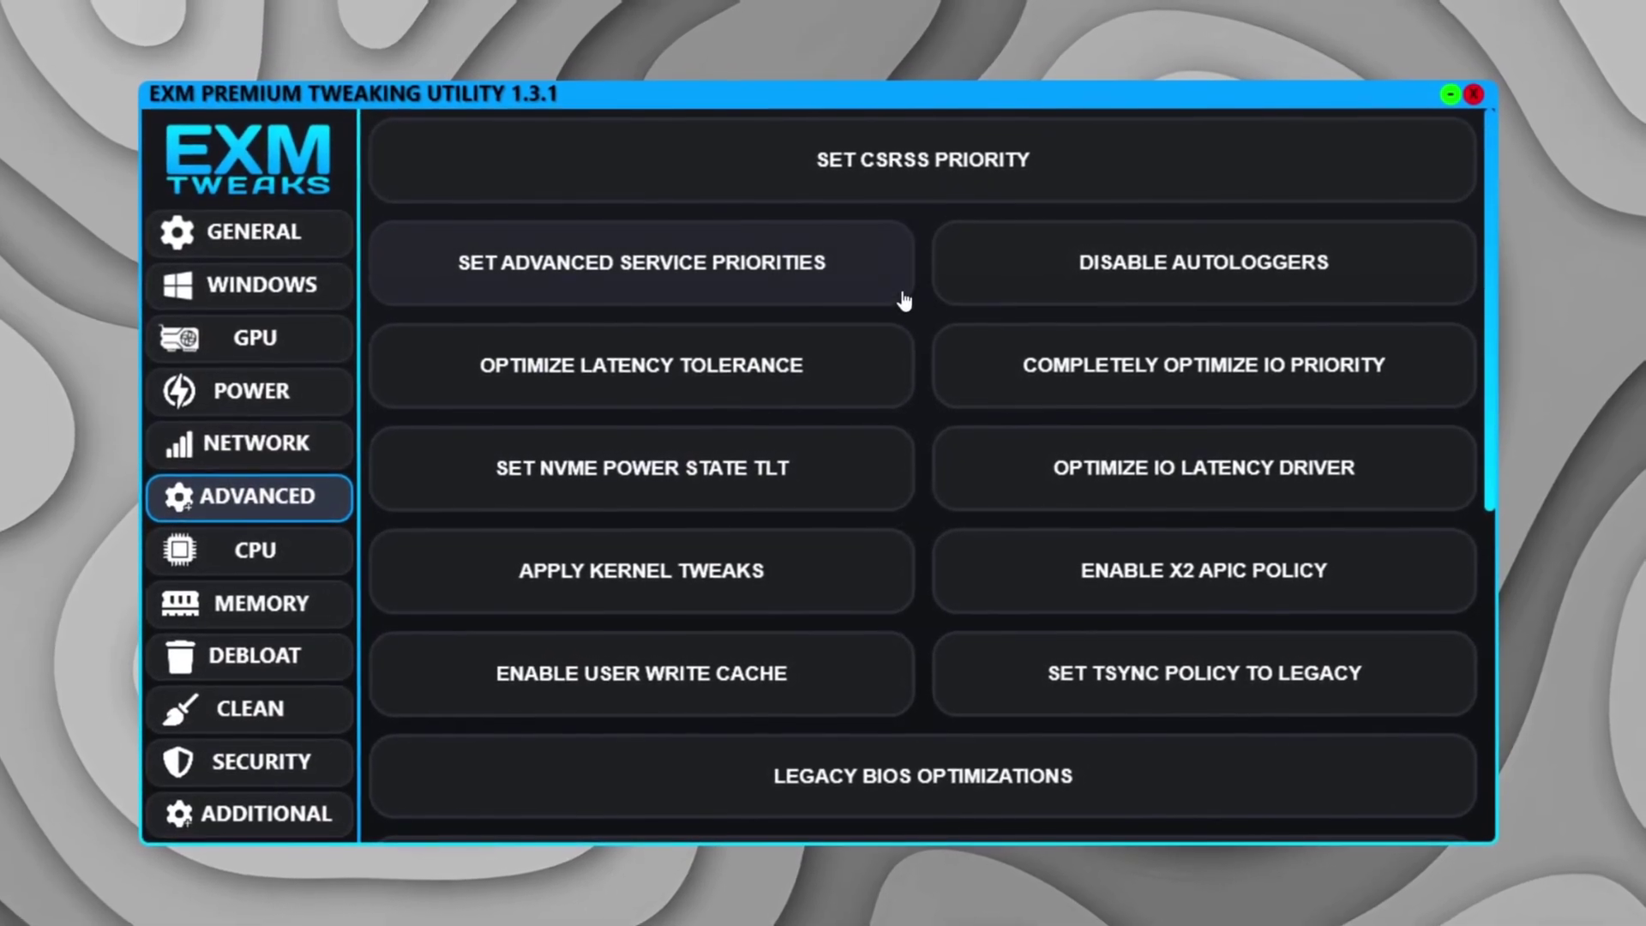
click(323, 559)
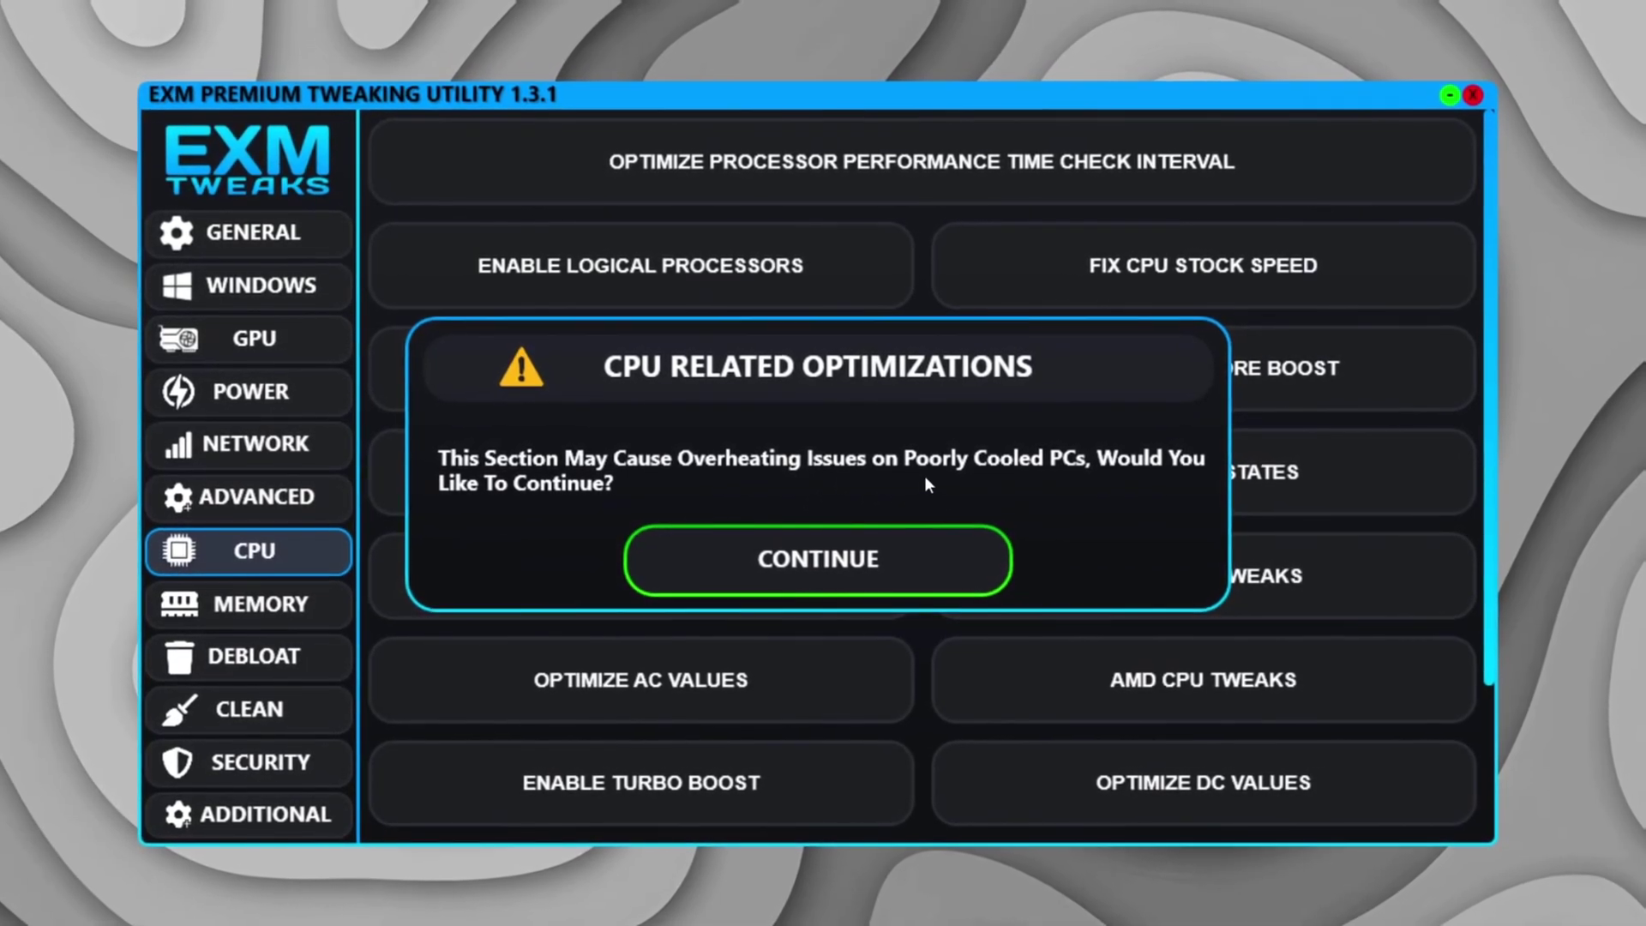
click(969, 558)
scroll(1132, 470, down, 3)
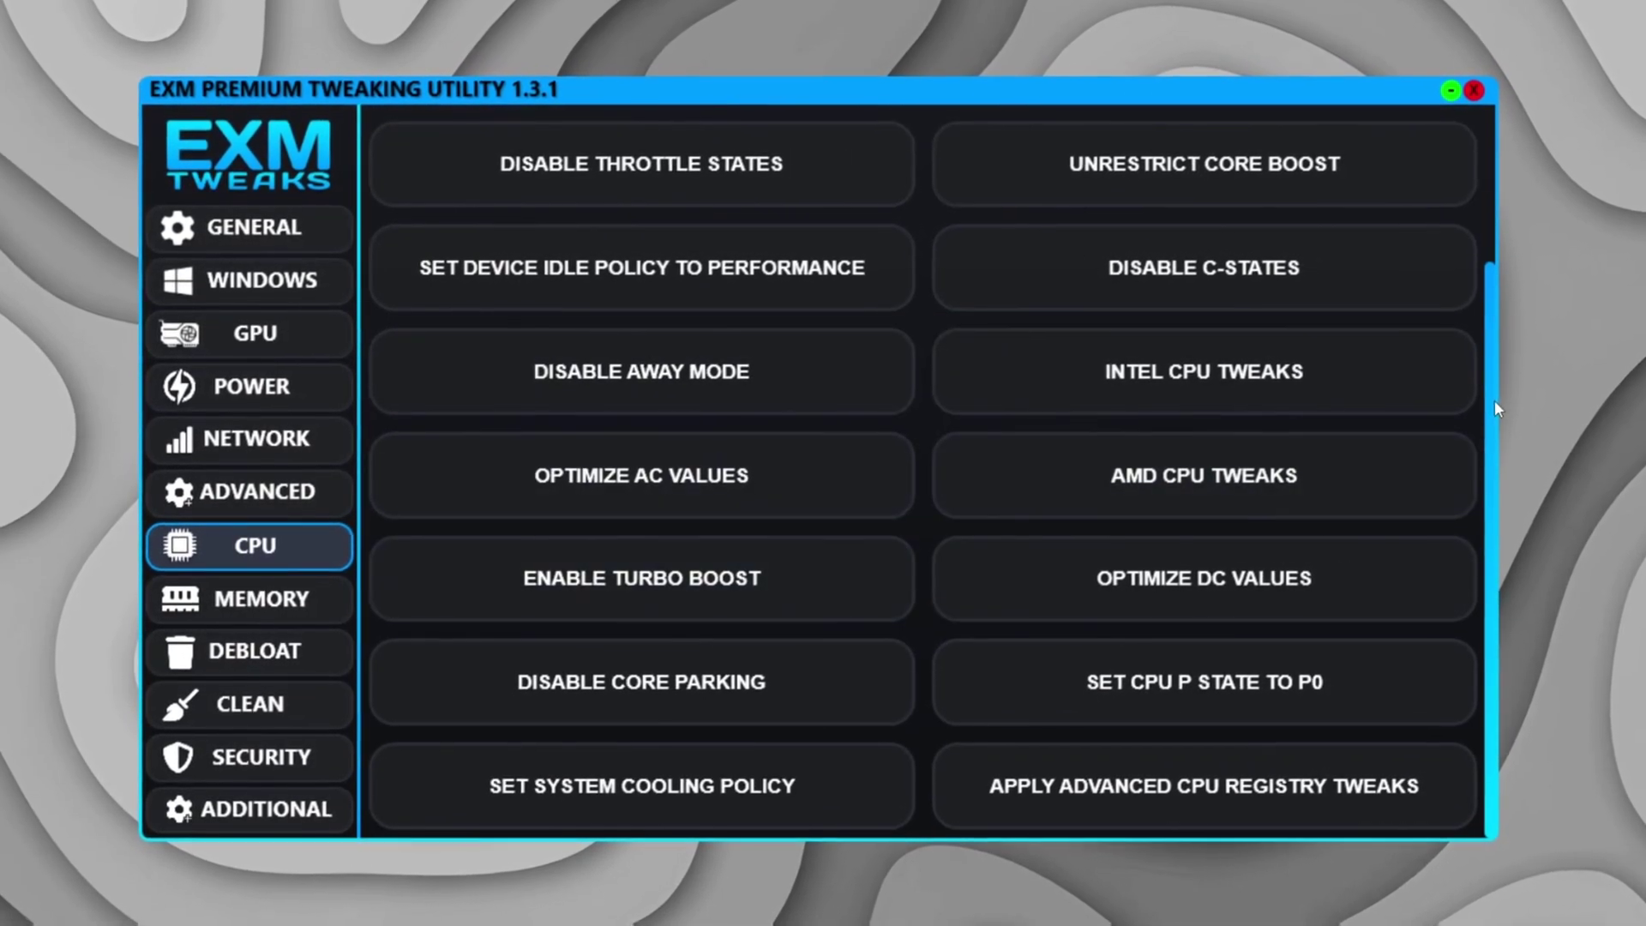
scroll(926, 279, up, 3)
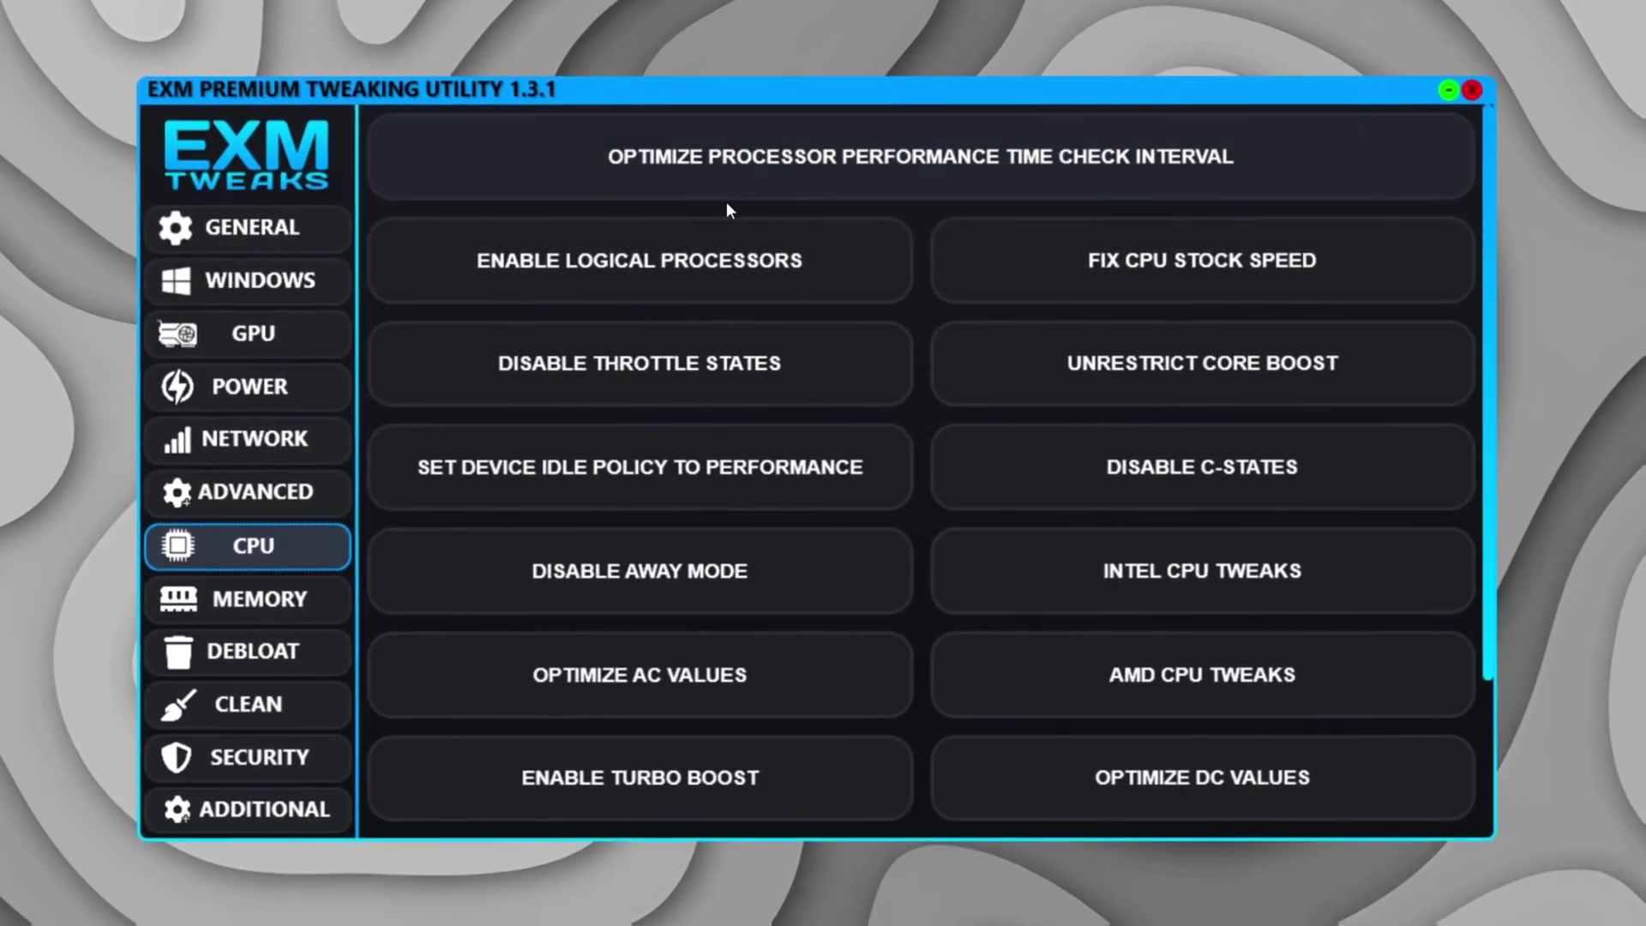
click(291, 601)
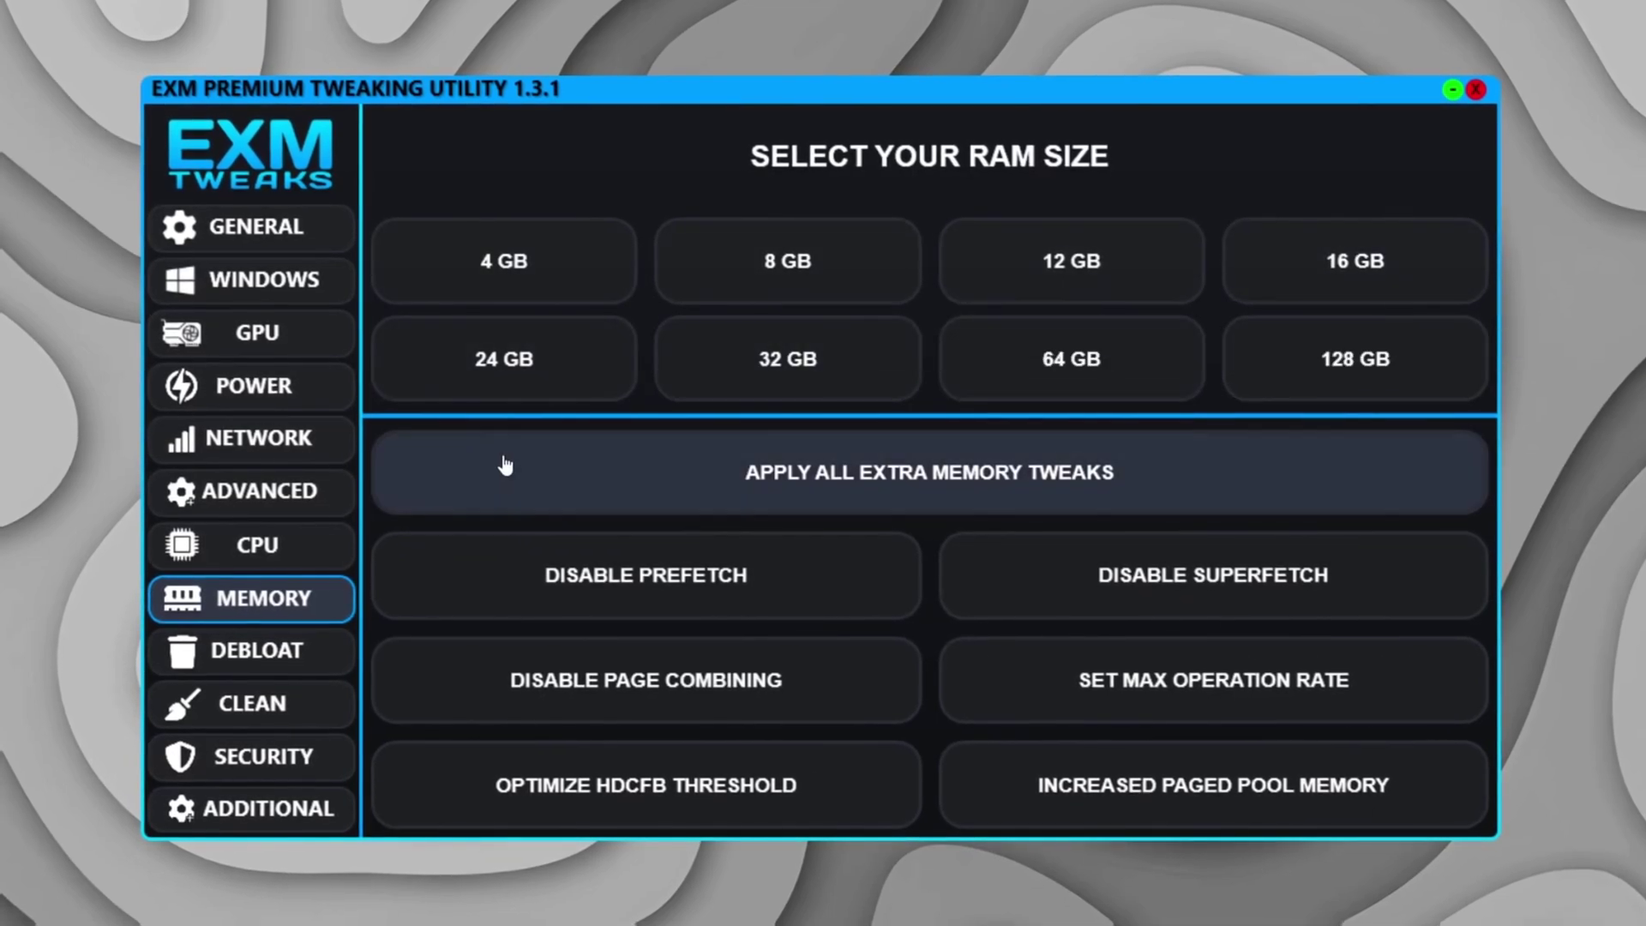
Browse EXM's Debloat, Clean, Security and Additional tweak sections.
click(174, 659)
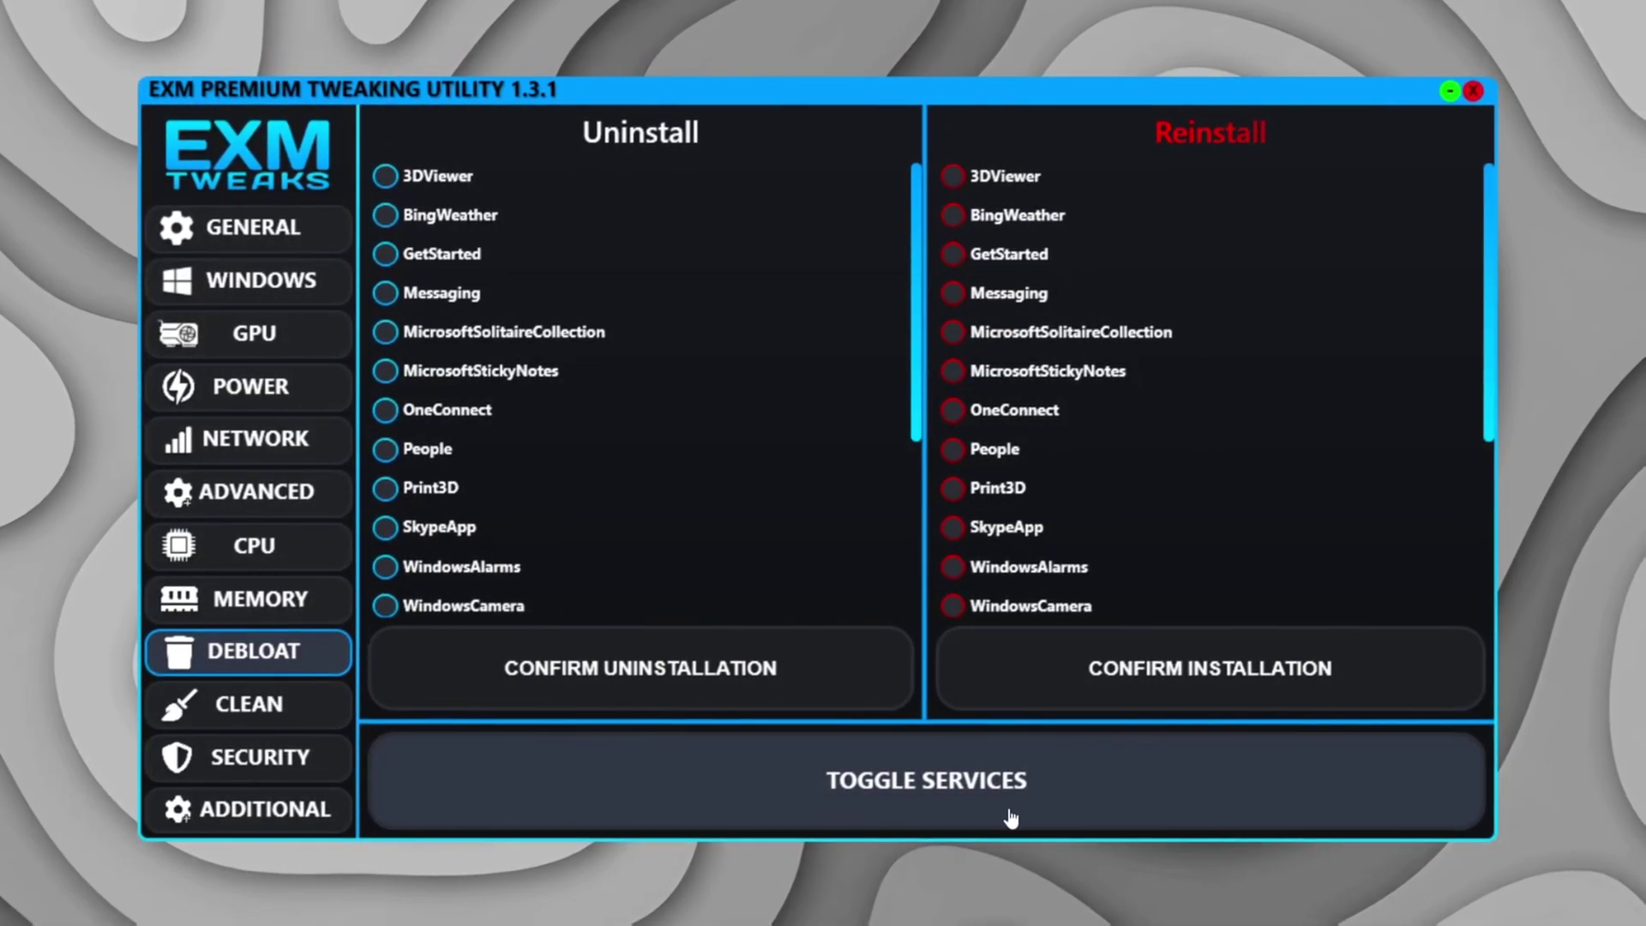
click(306, 707)
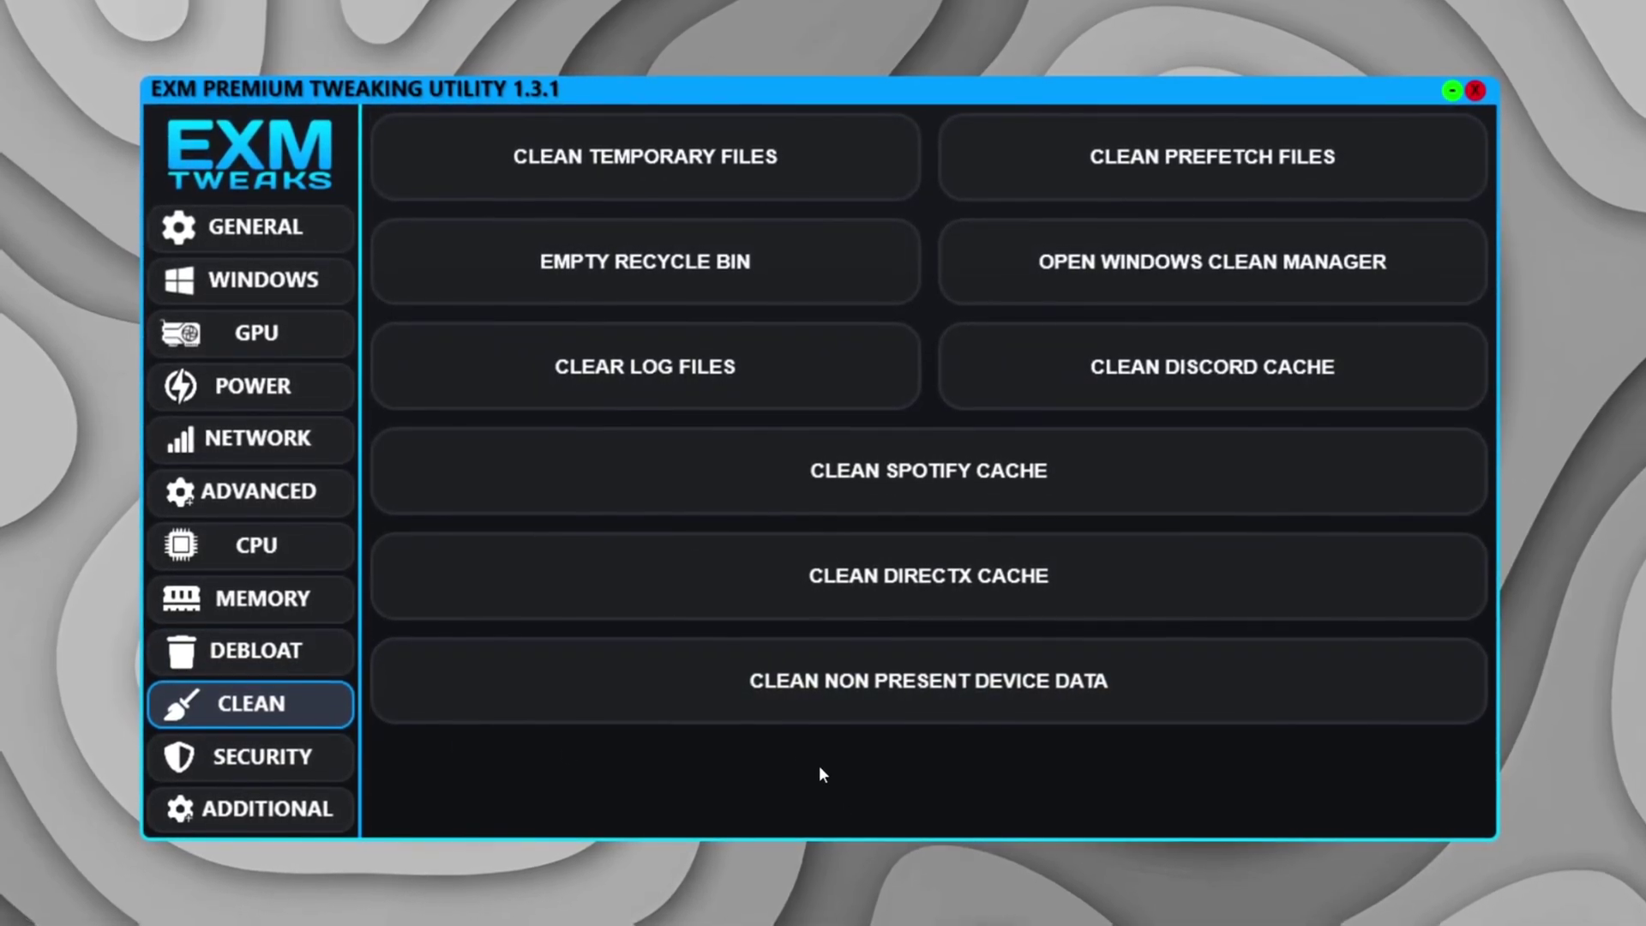
click(283, 759)
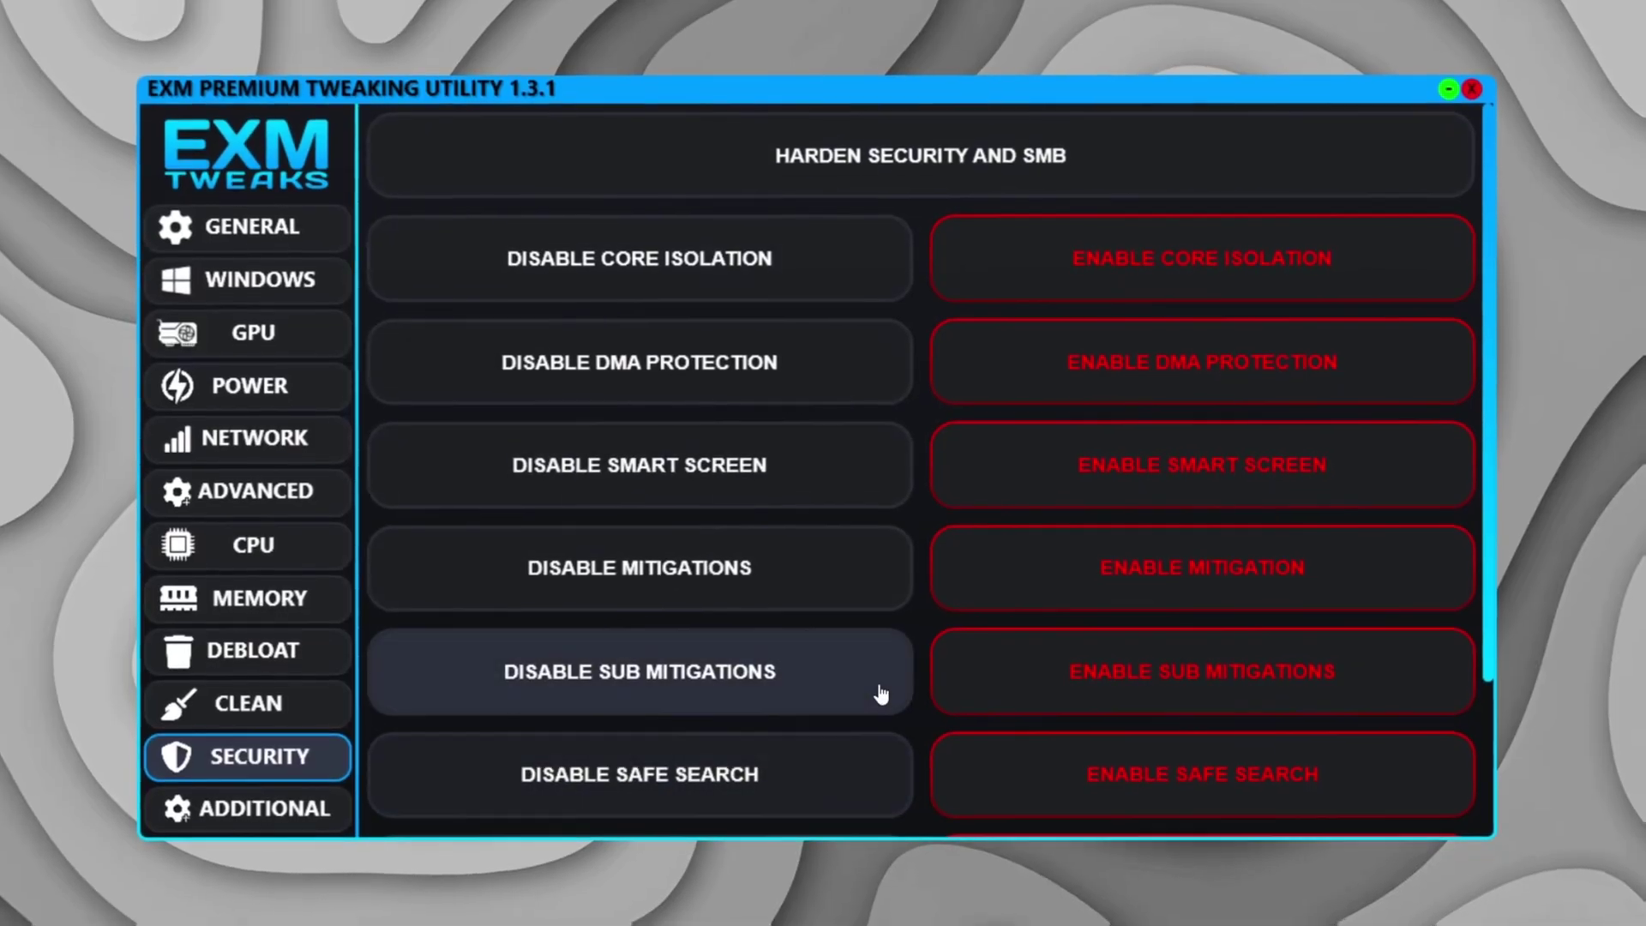
click(263, 810)
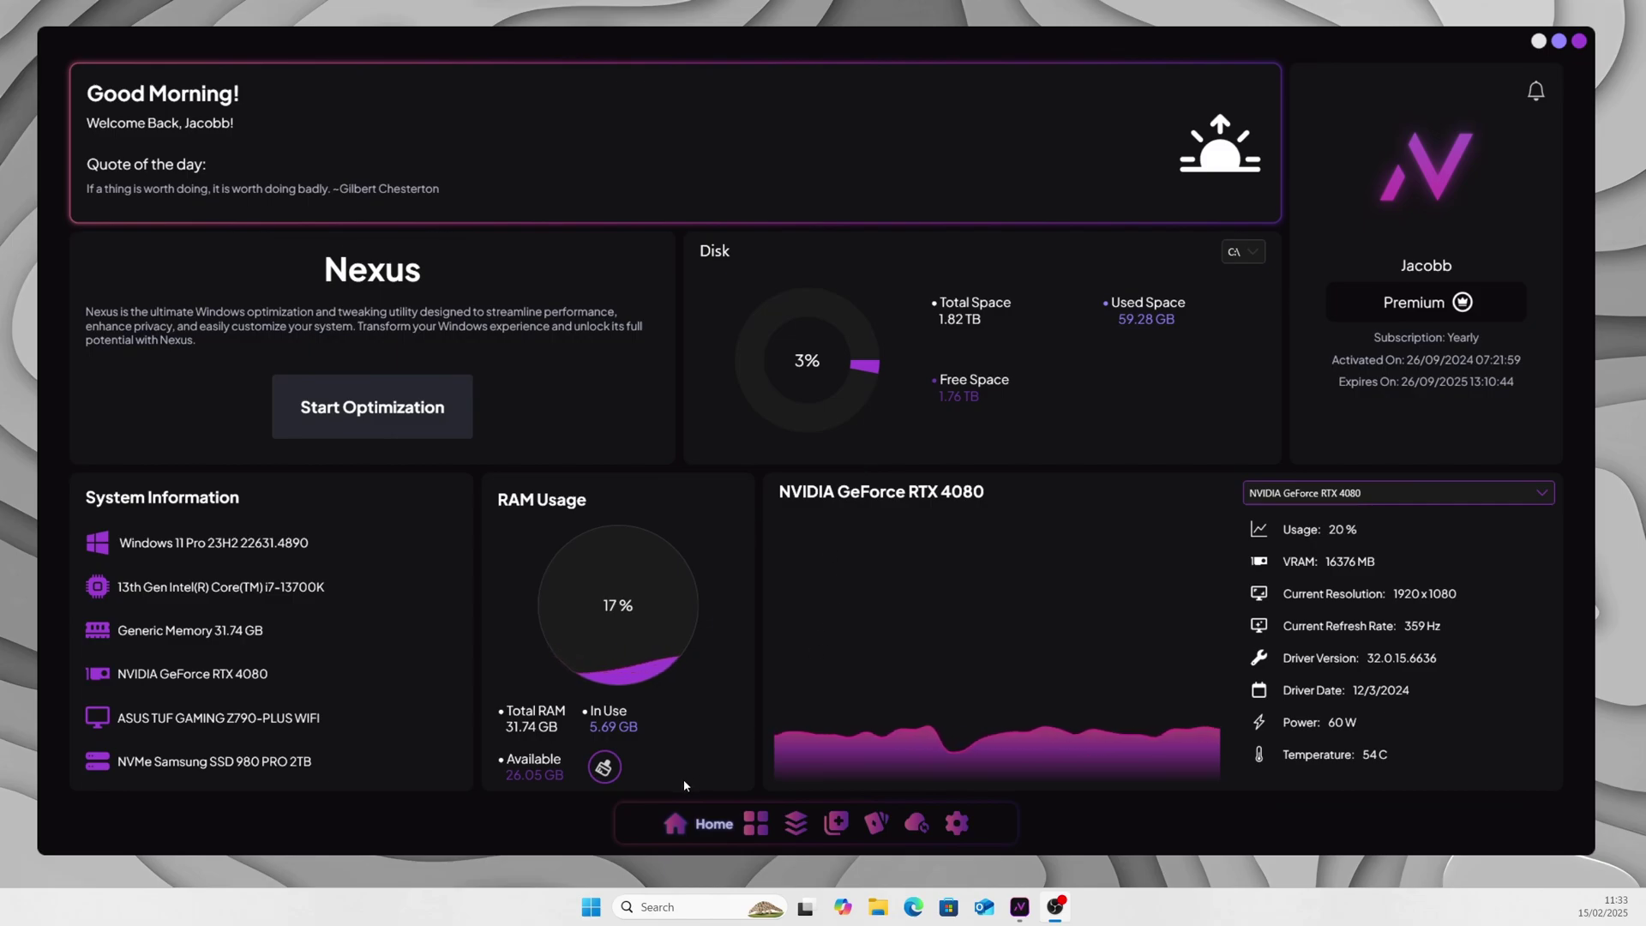
click(1319, 493)
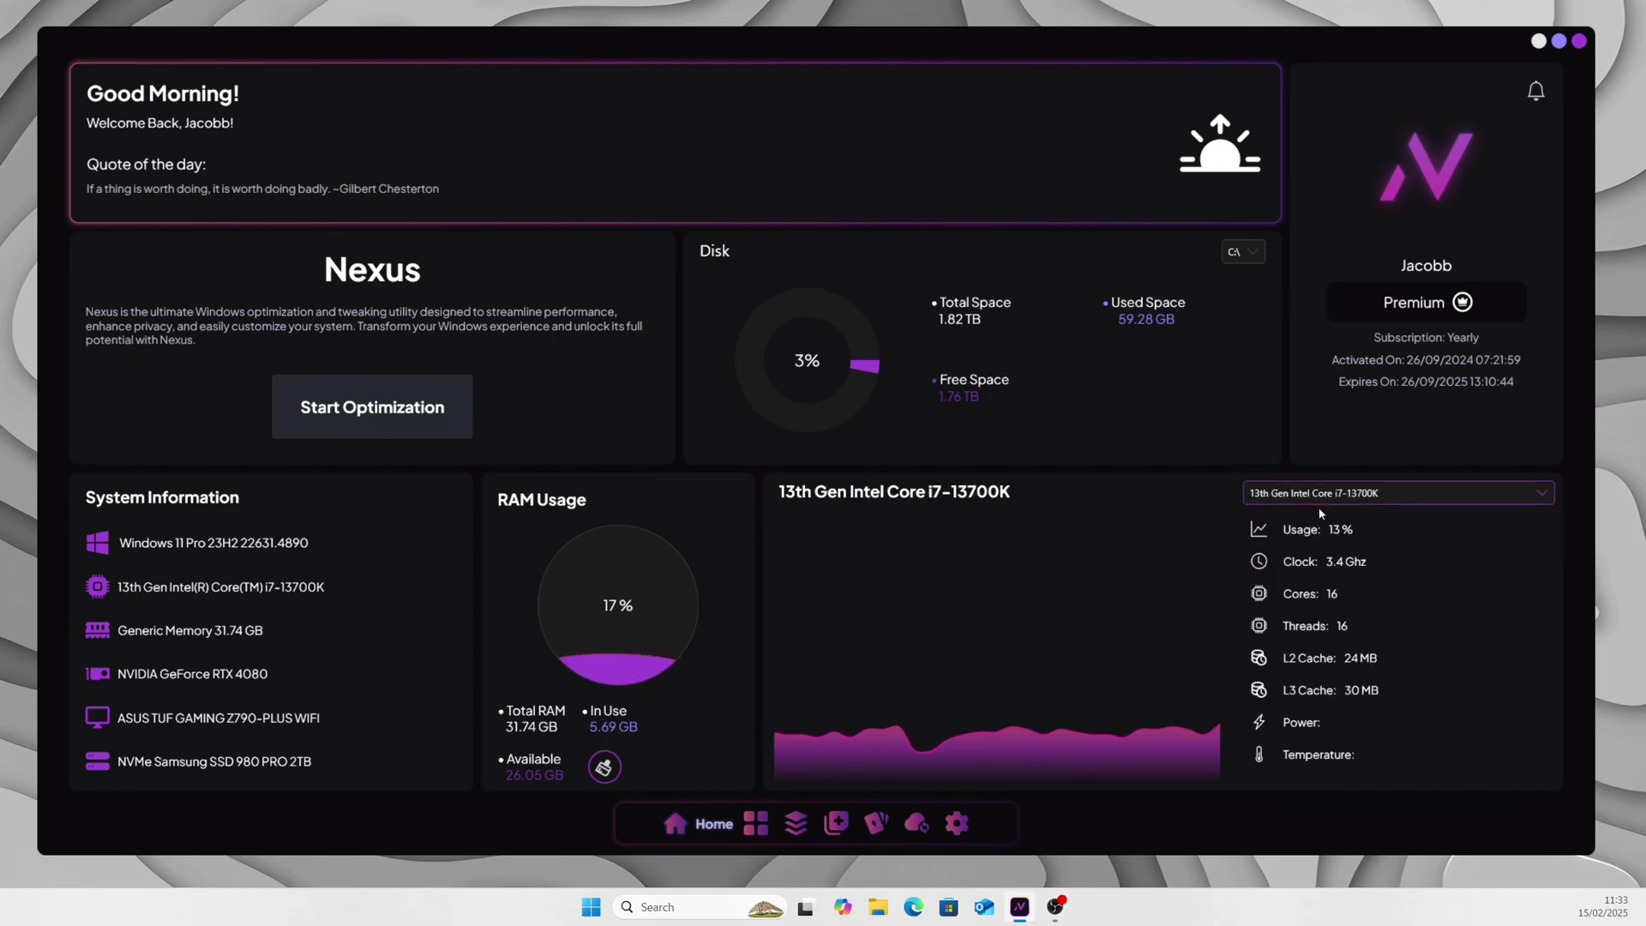
click(1320, 495)
click(1321, 543)
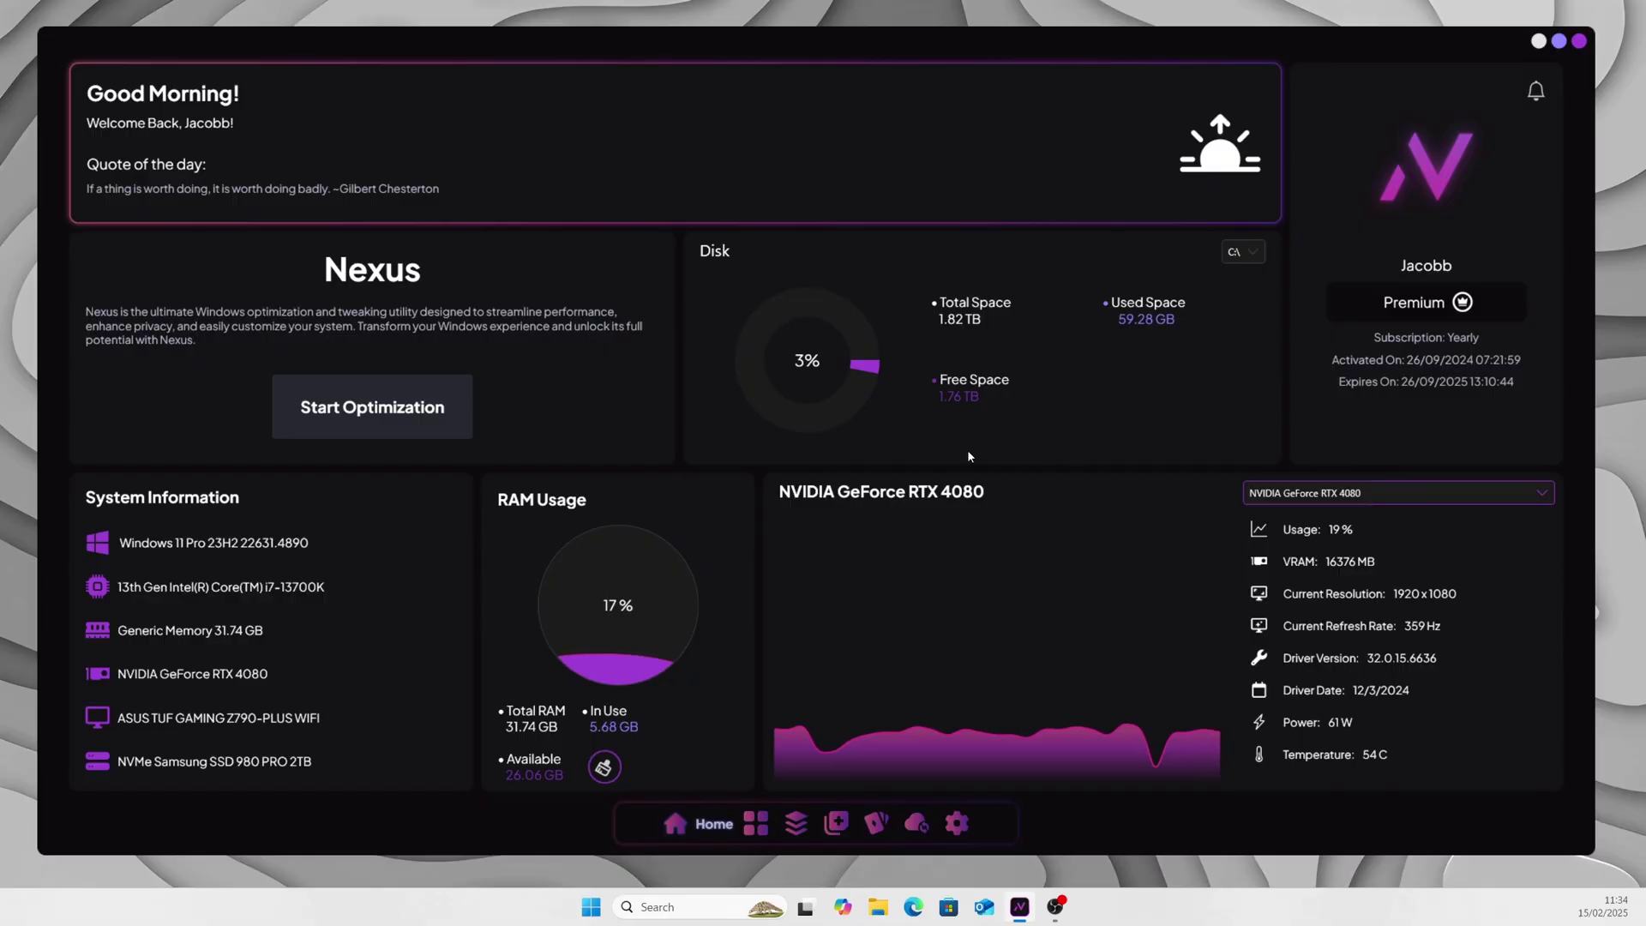
Review Nexus's General Tweaks page and return to the optimizations menu.
click(757, 825)
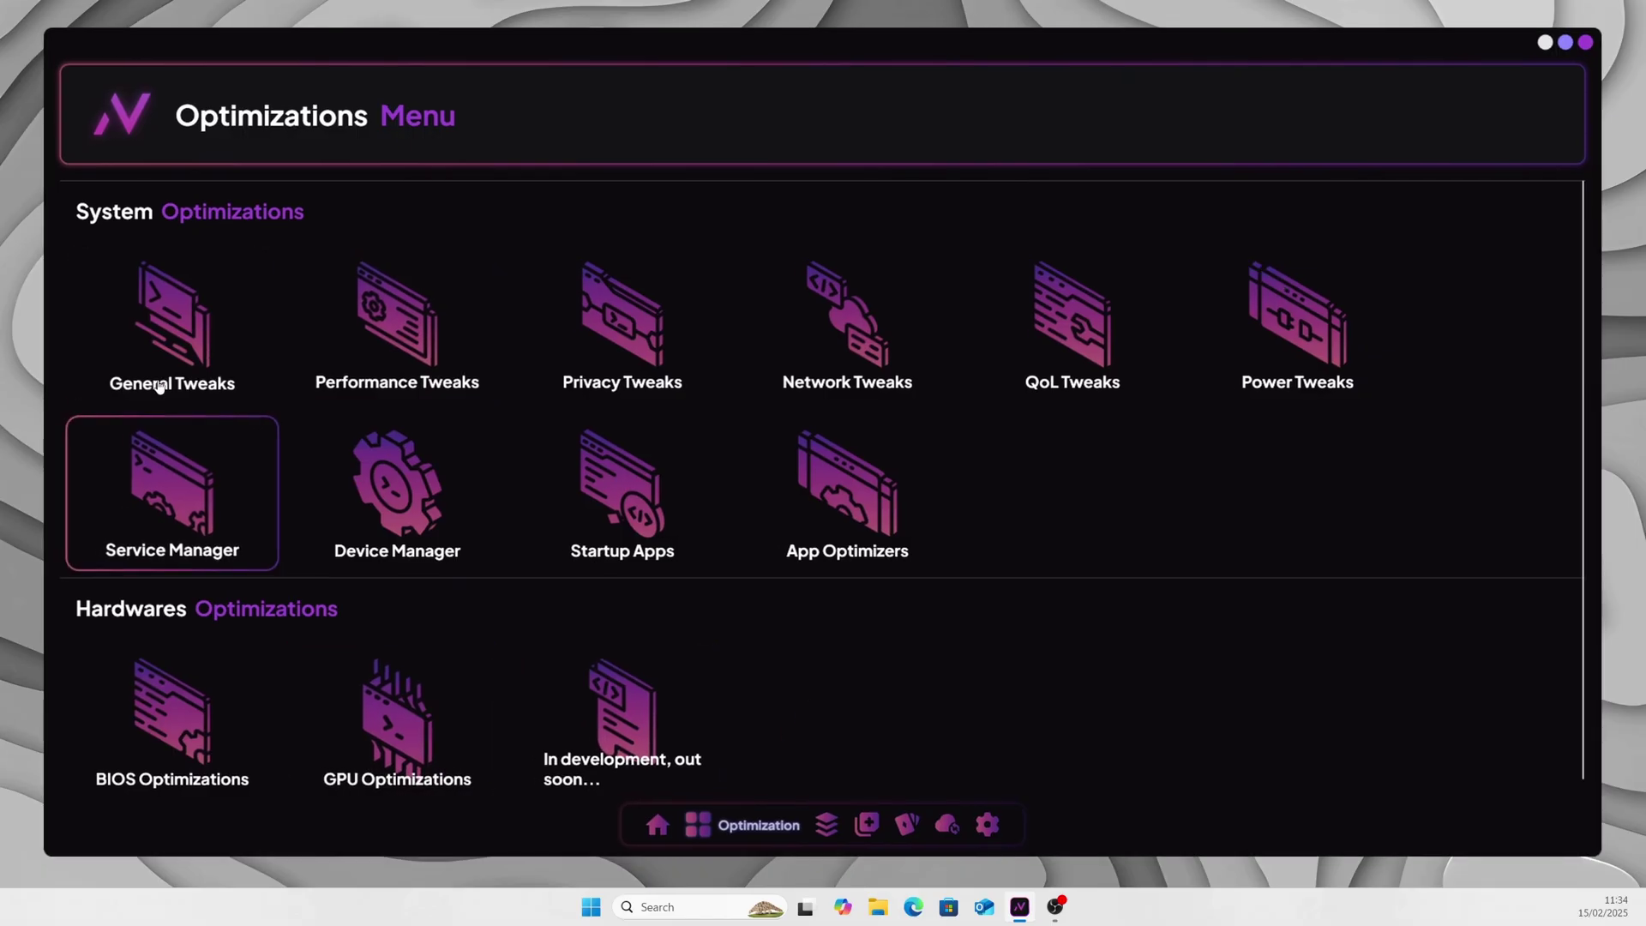
click(167, 374)
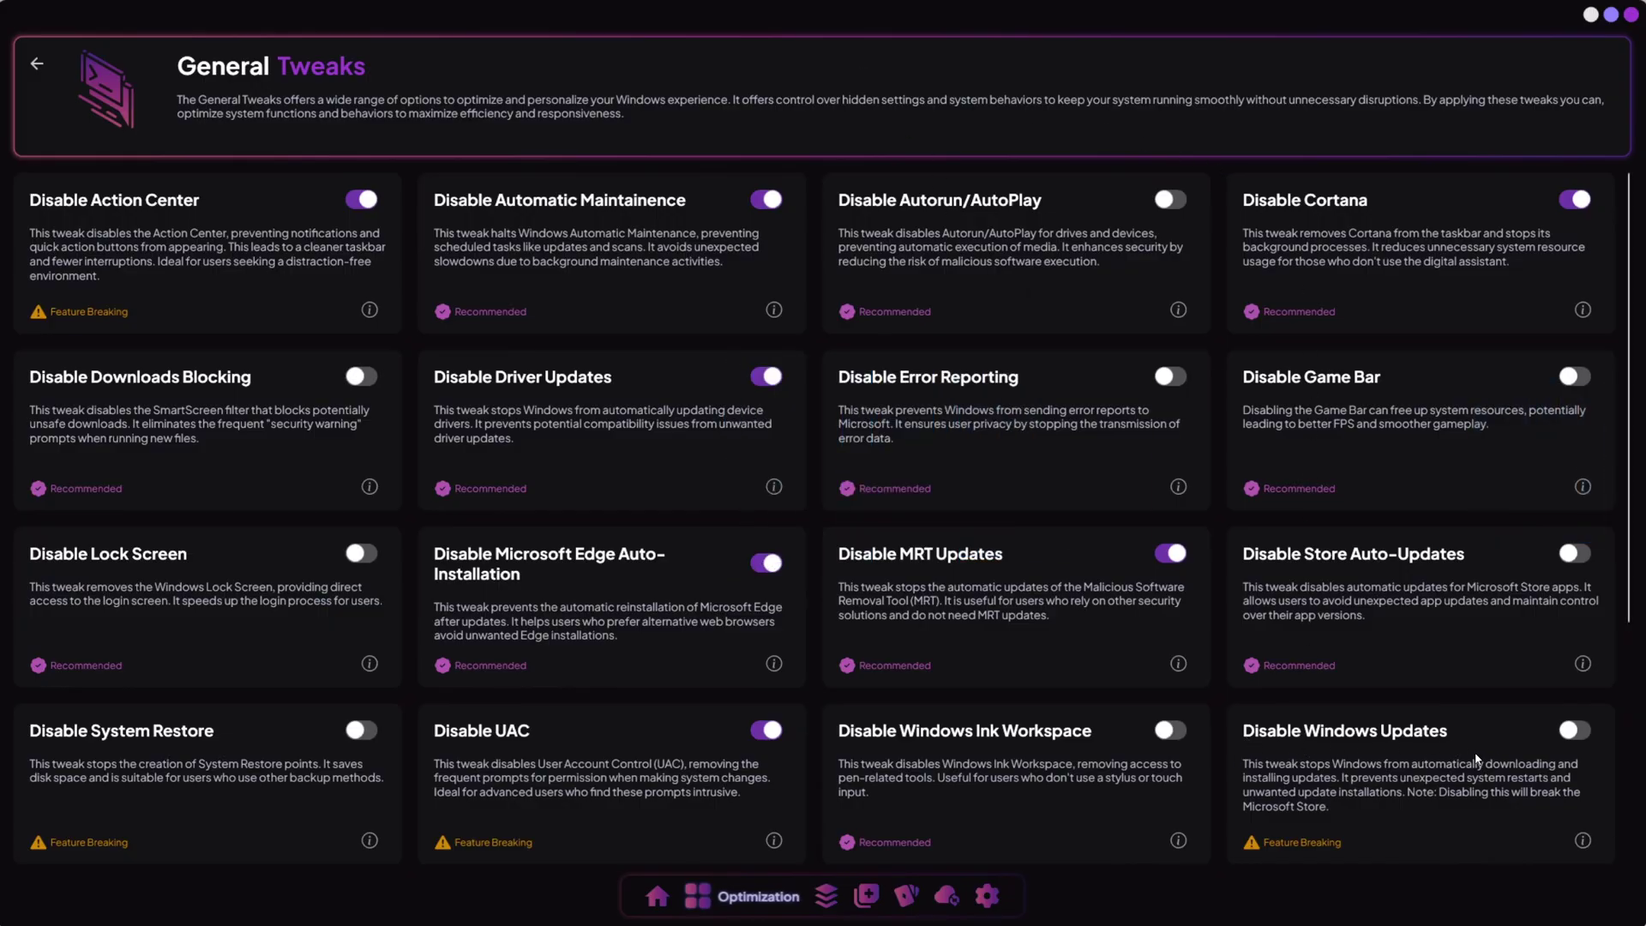
click(38, 69)
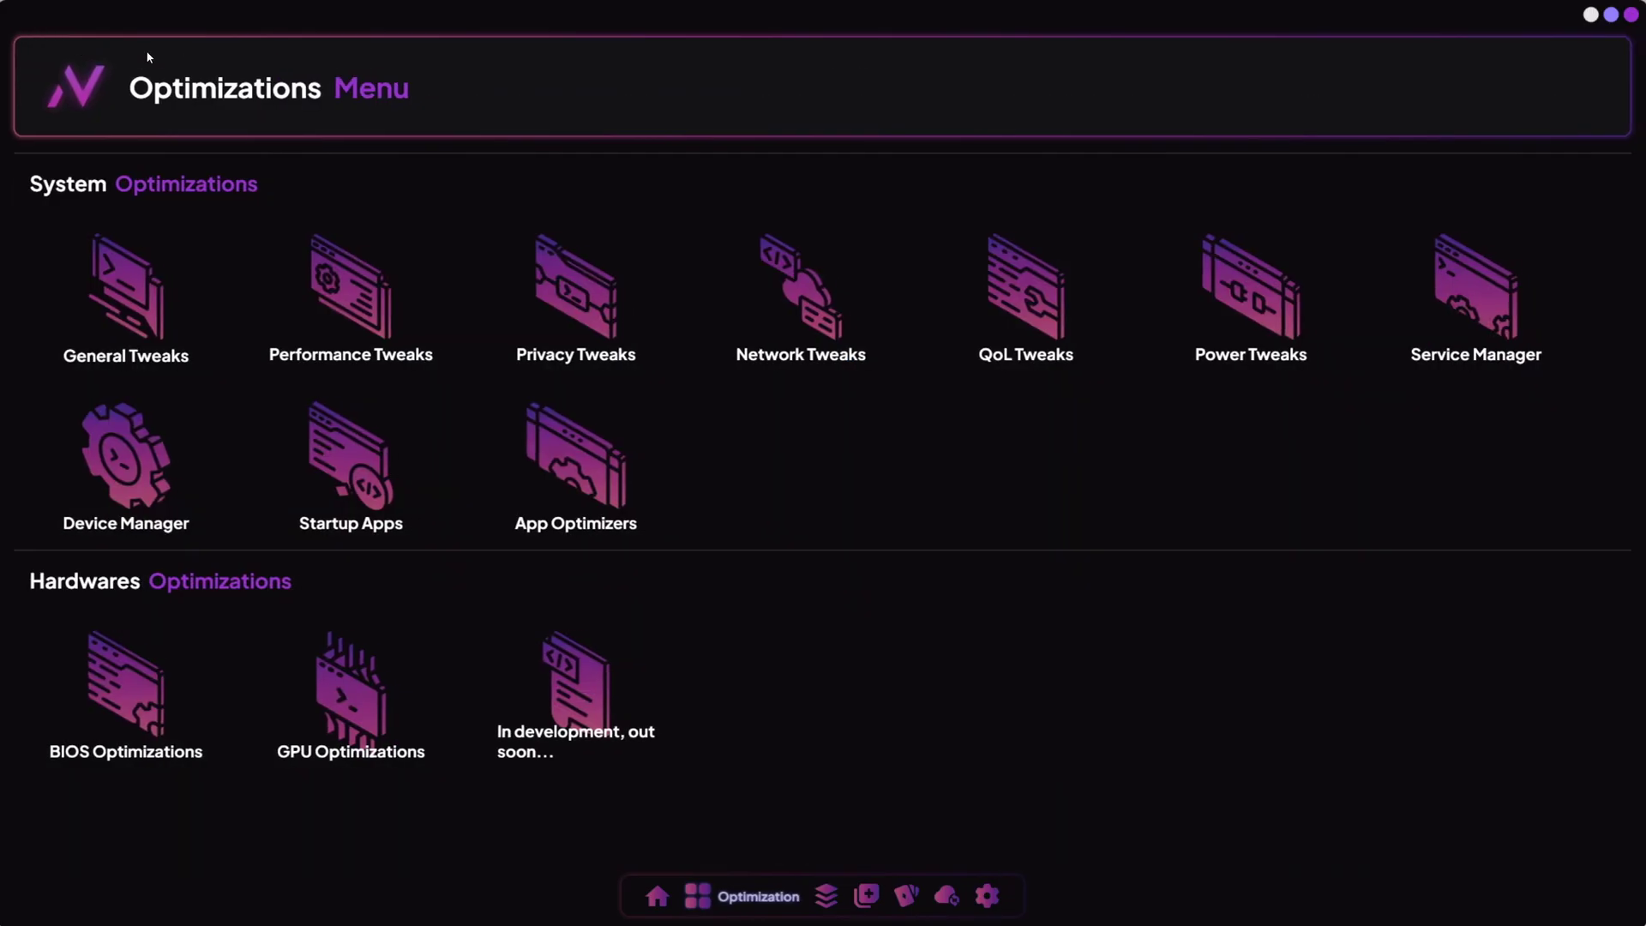
click(351, 286)
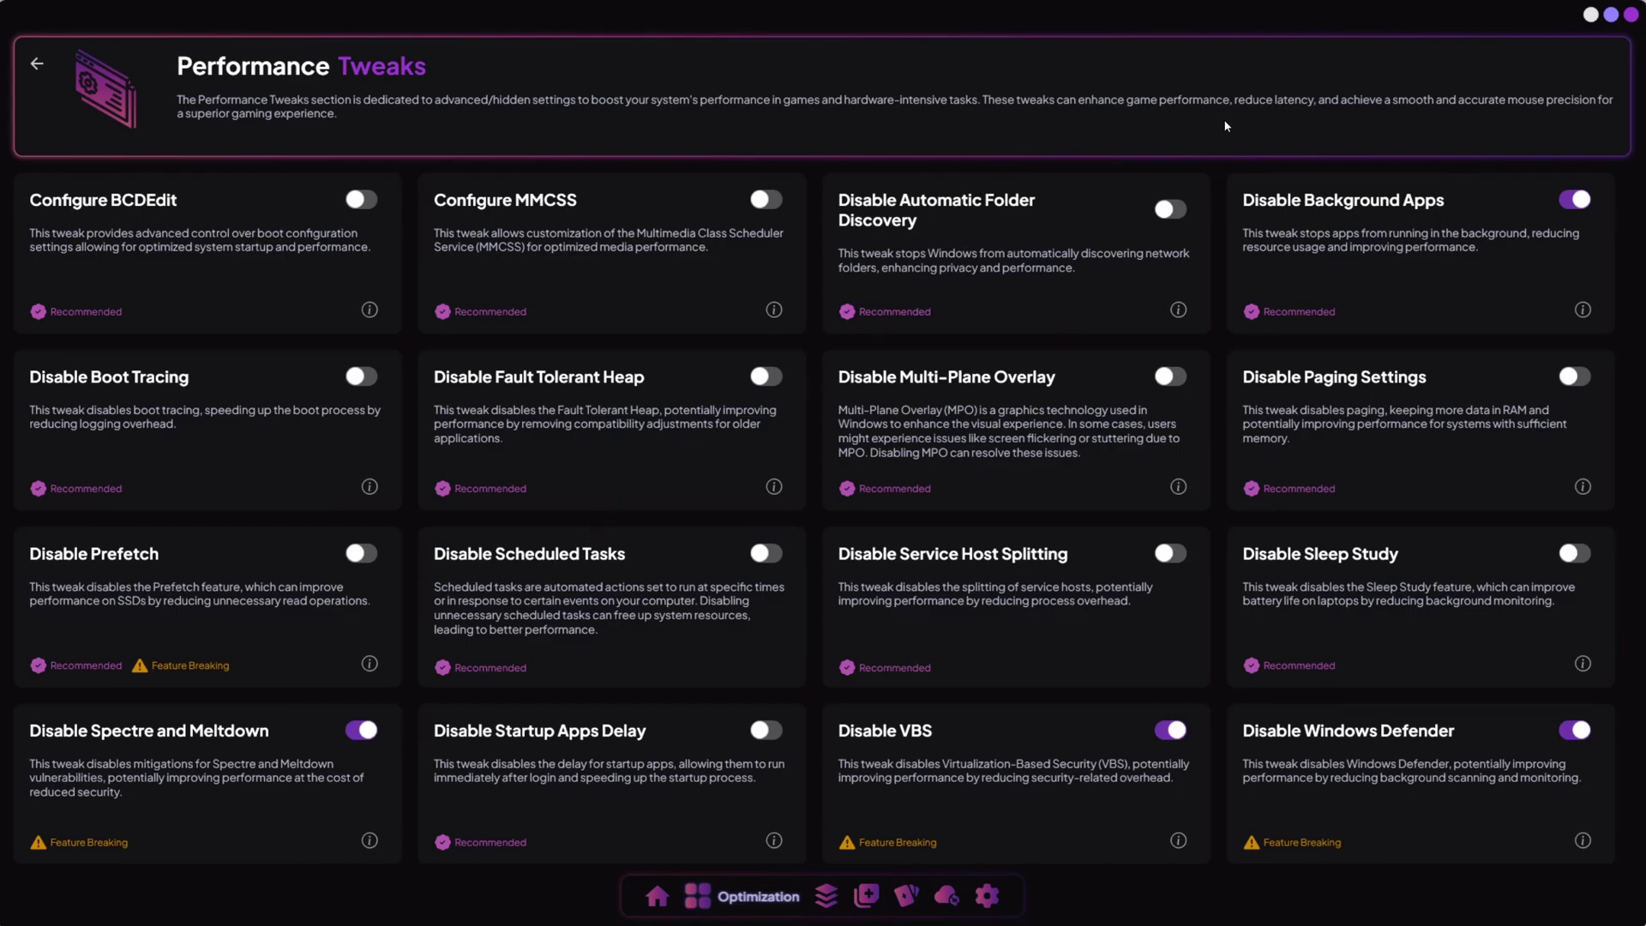
scroll(786, 372, down, 3)
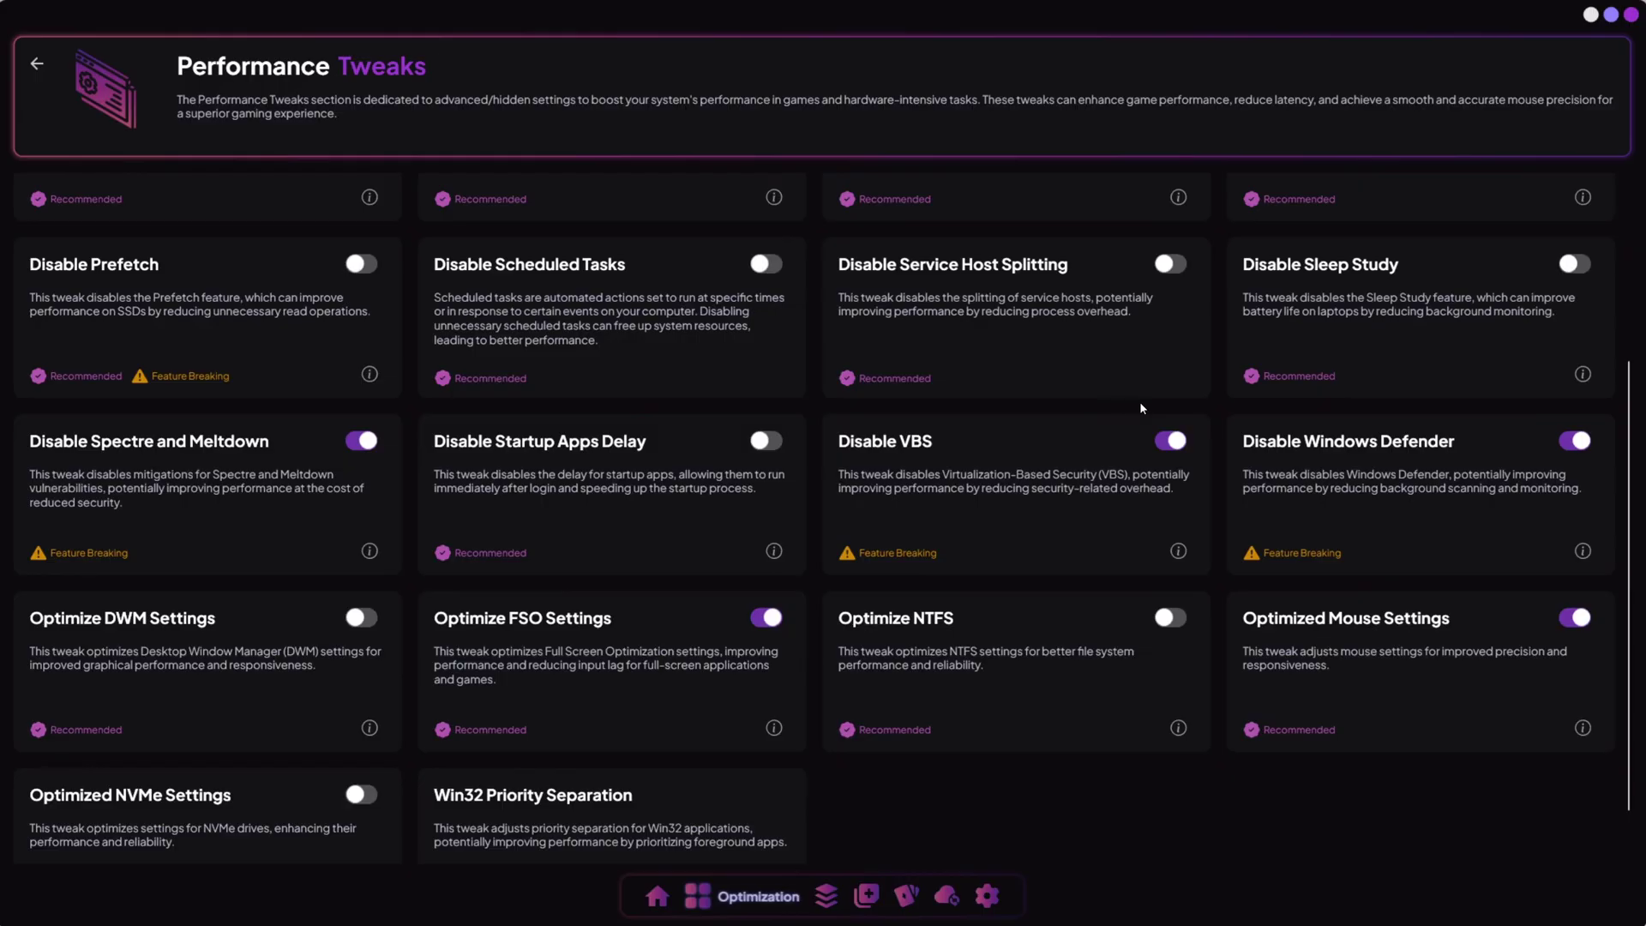
scroll(1162, 407, down, 1)
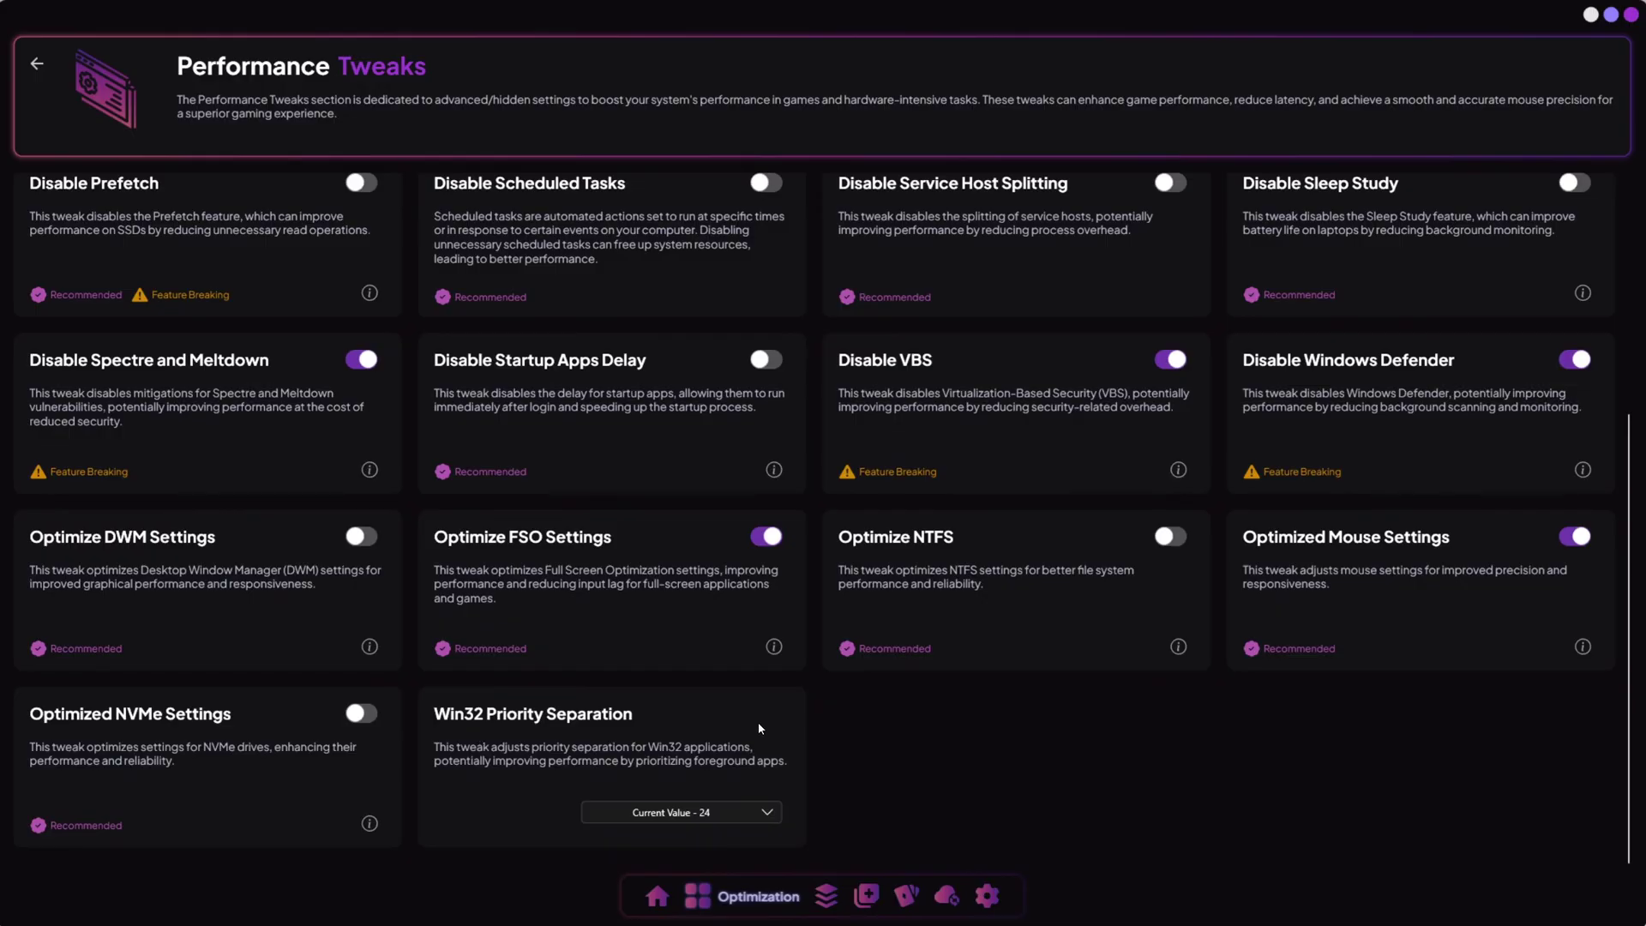
click(713, 811)
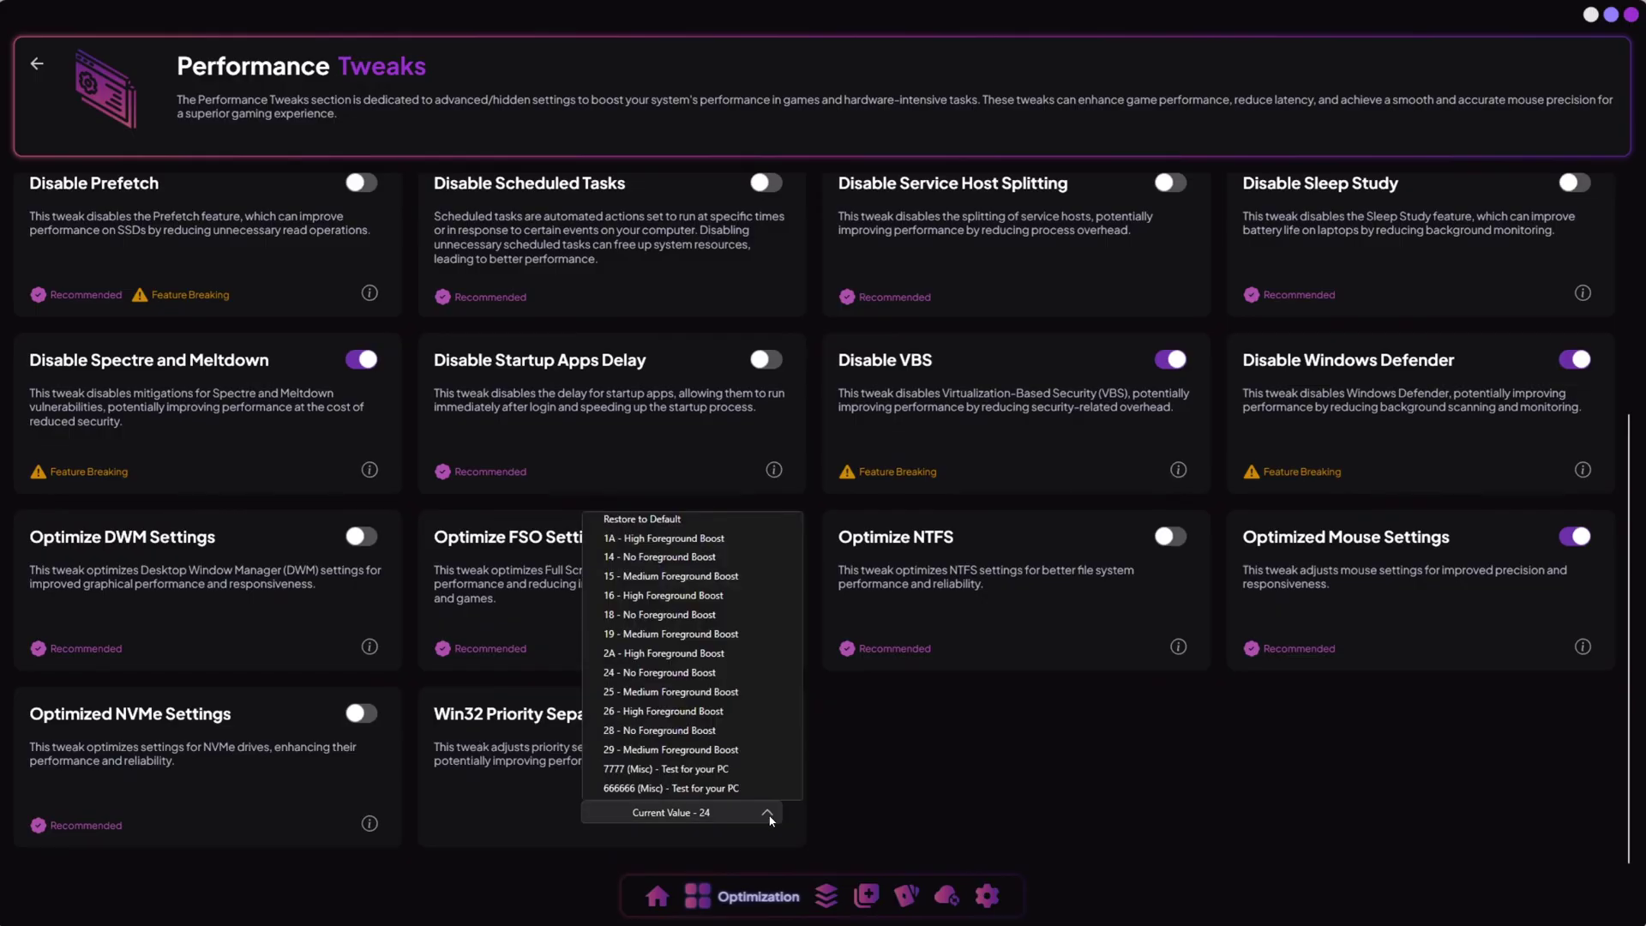
scroll(710, 538, up, 1)
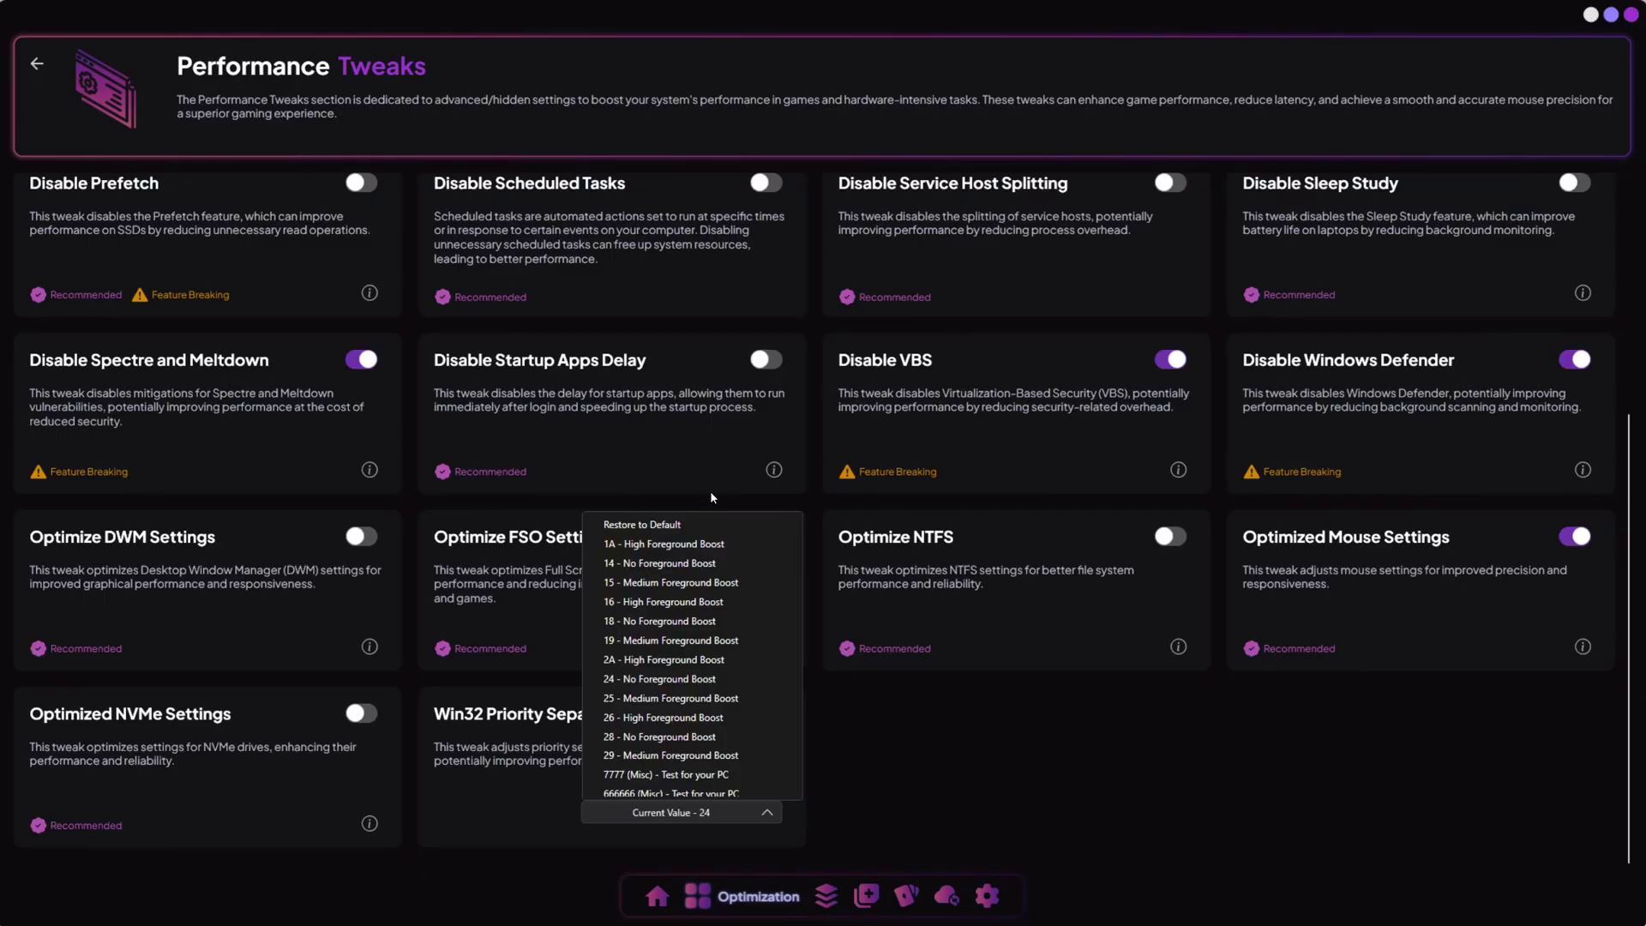
scroll(715, 653, down, 1)
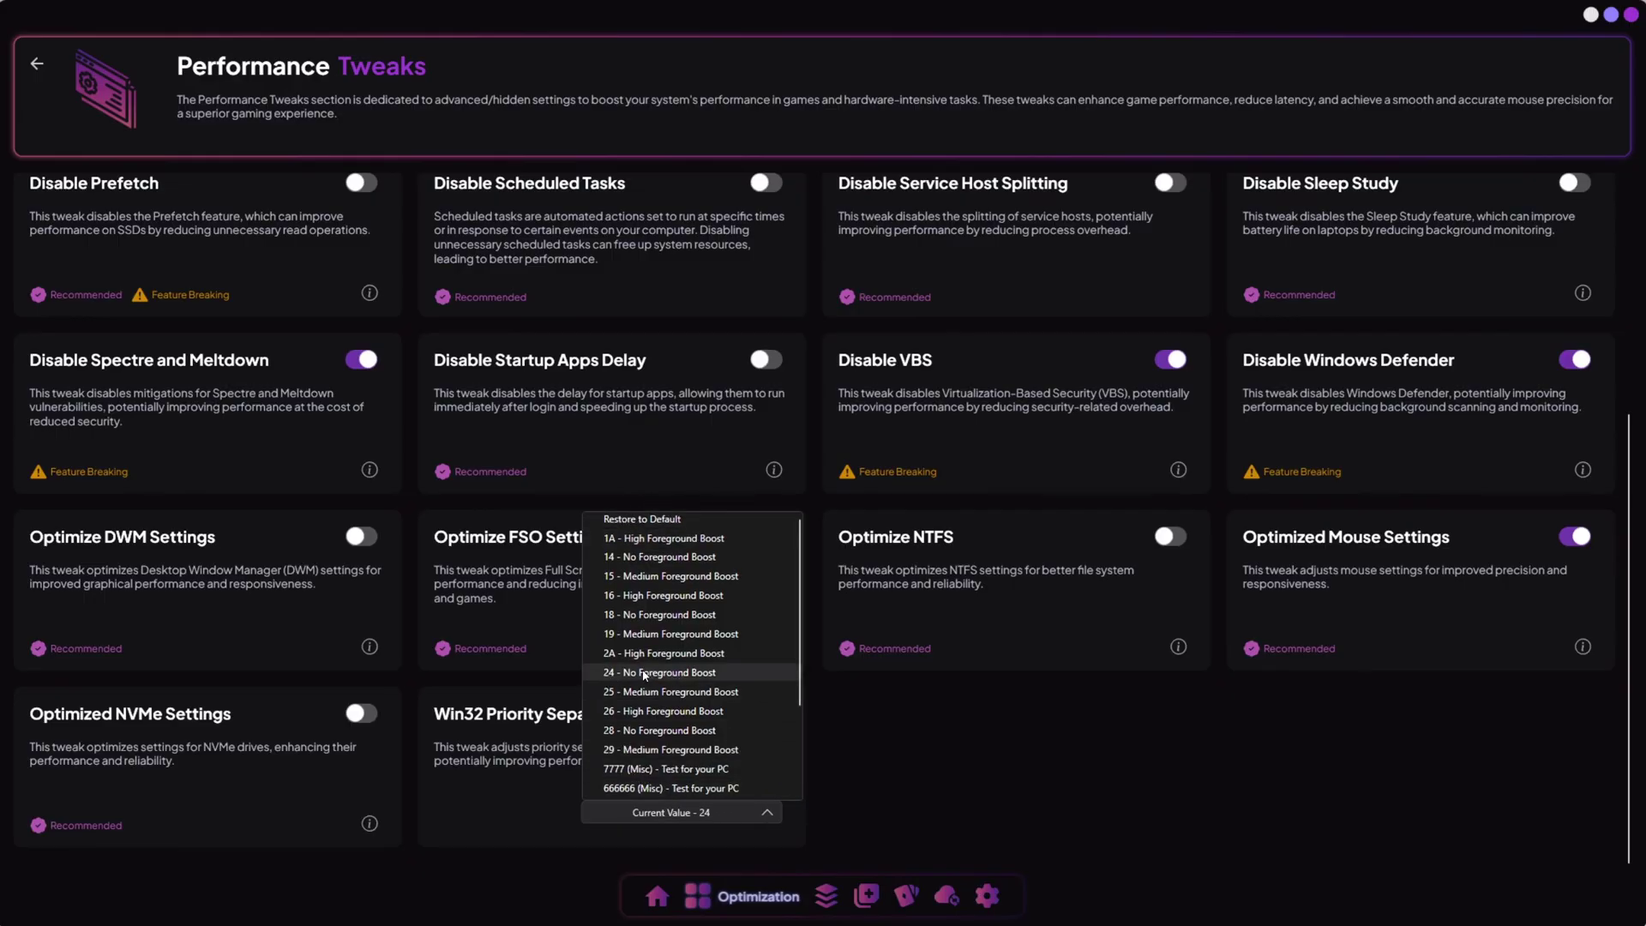
Look over the Privacy Tweaks page from the Optimizations menu.
click(36, 64)
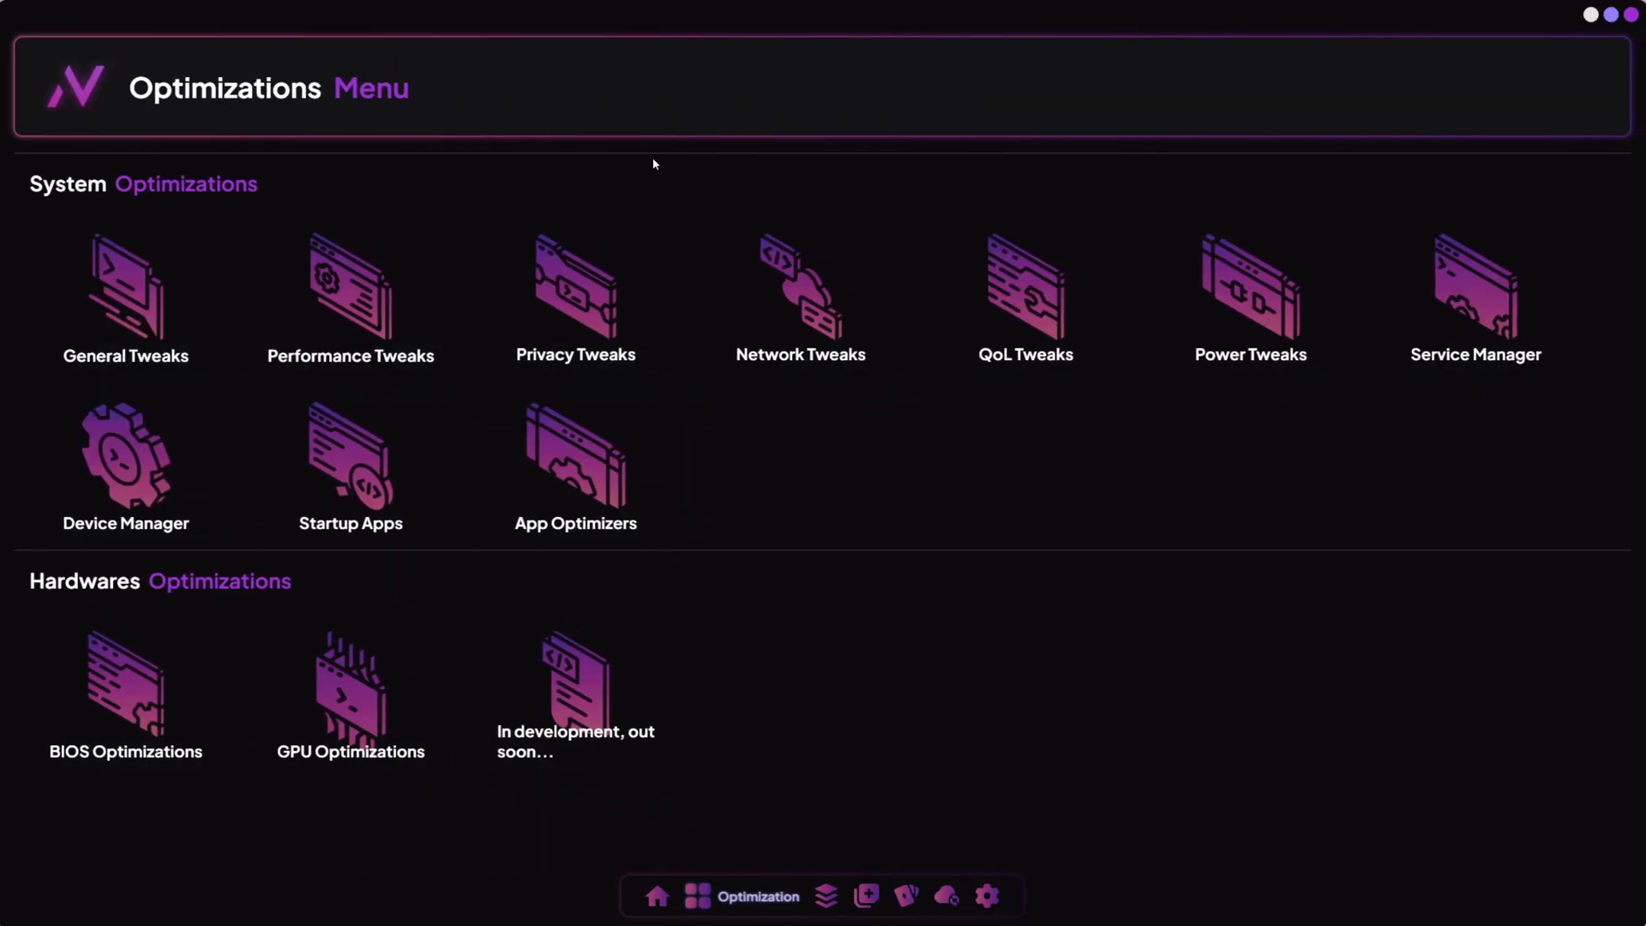
click(606, 268)
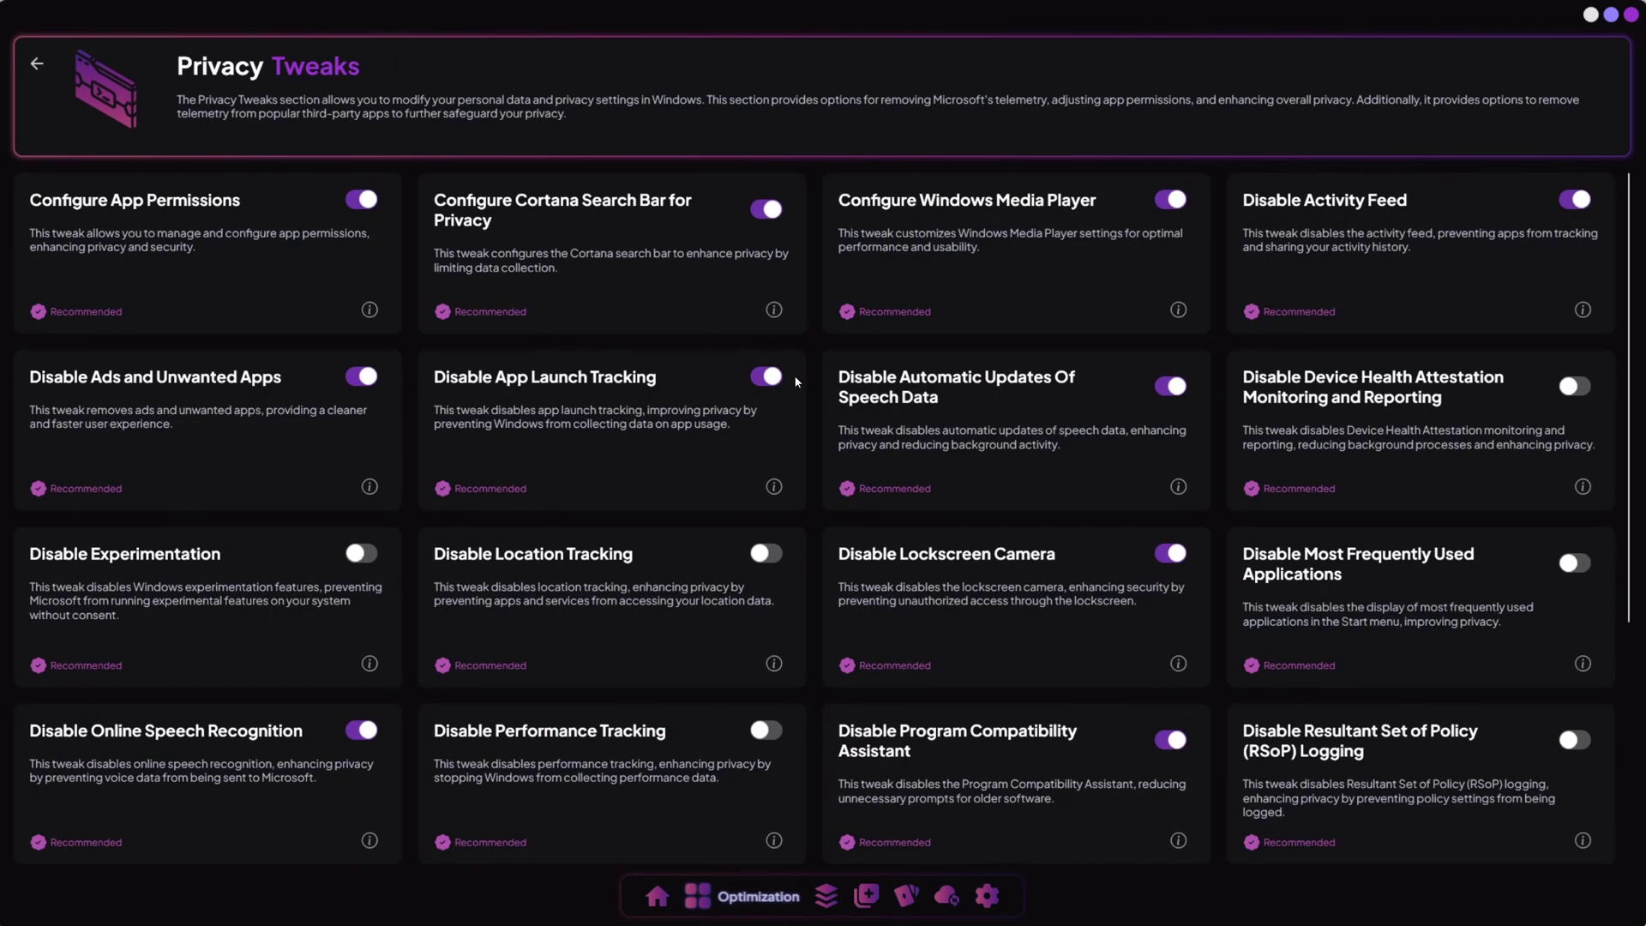
key(Escape)
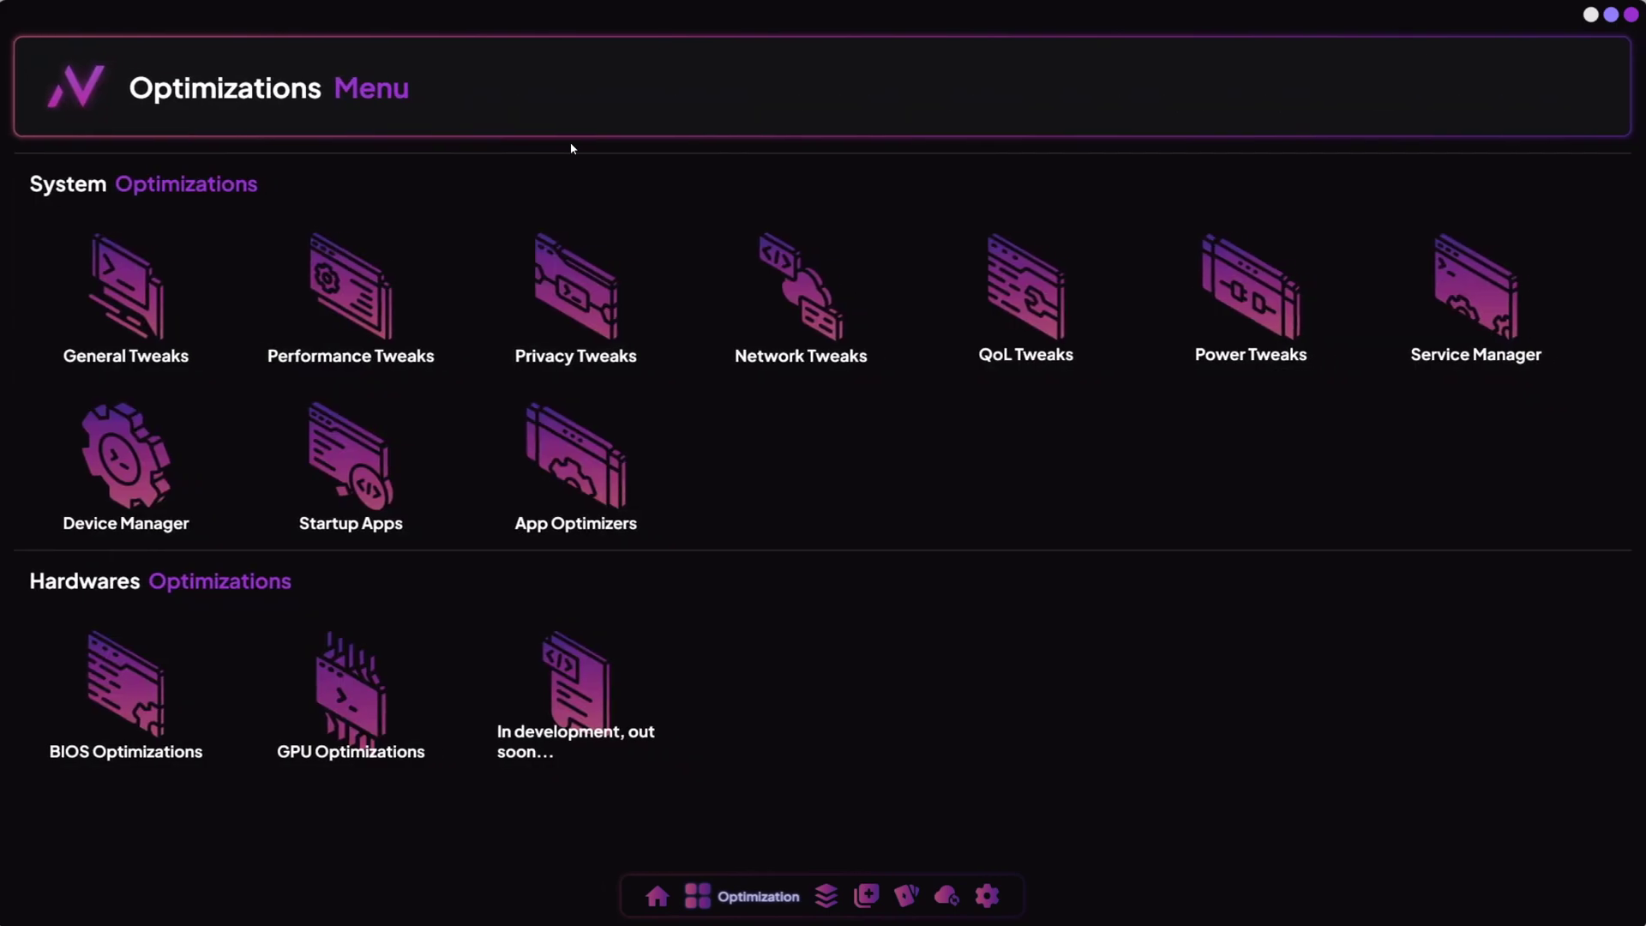
Review the Network Tweaks list, then bring up the QoL Tweaks list.
click(757, 295)
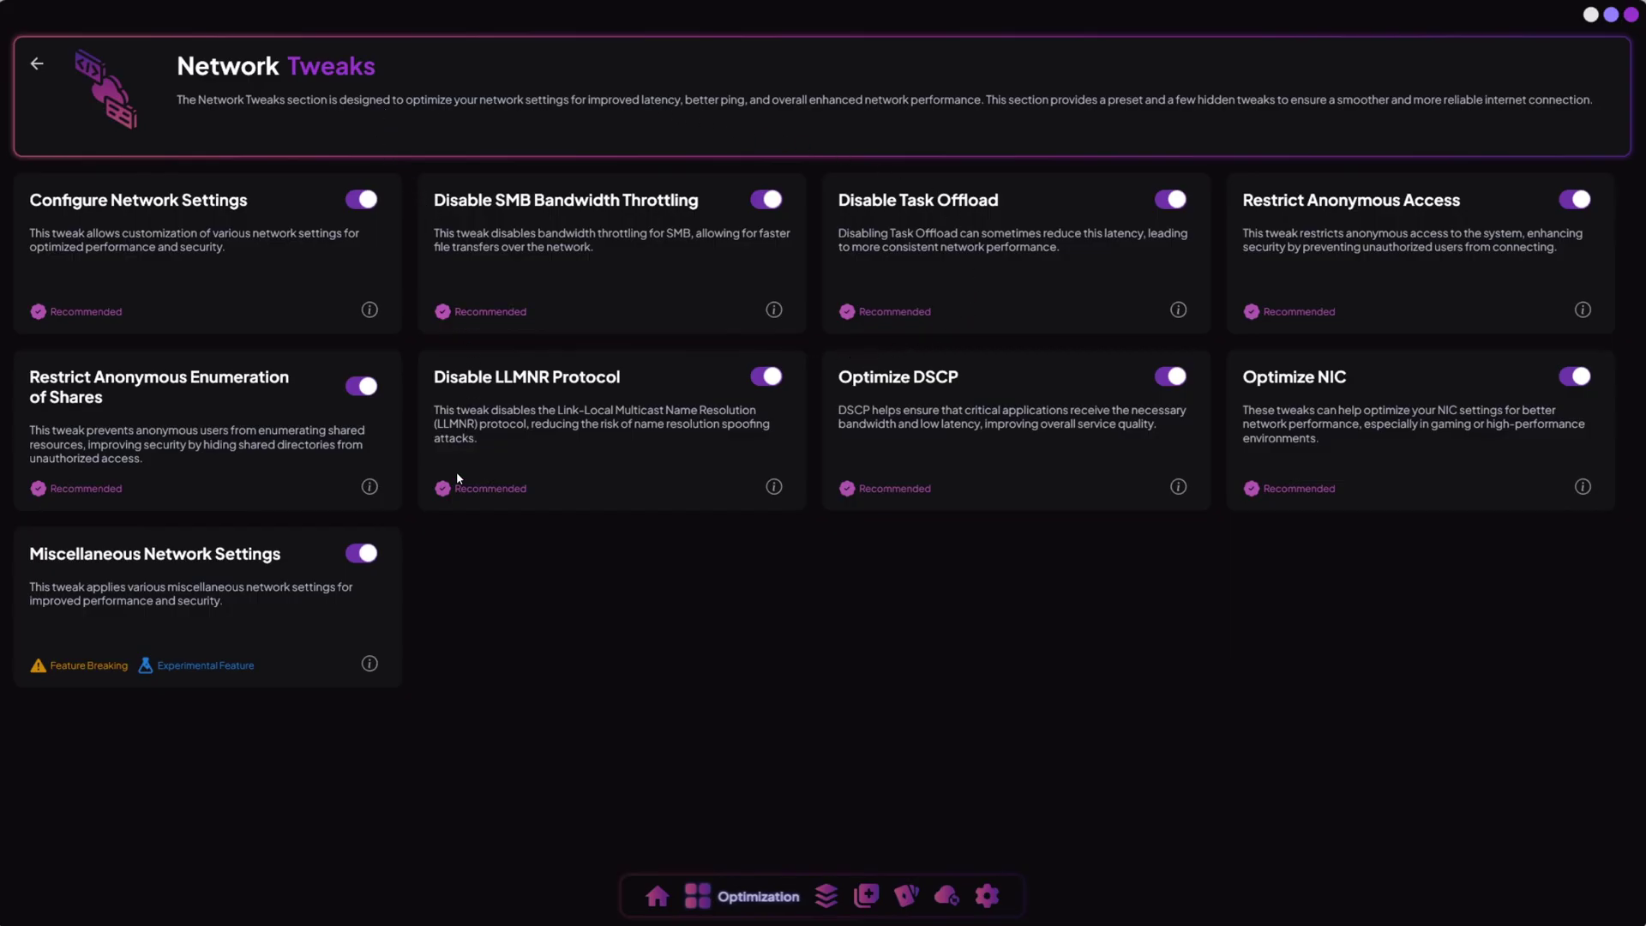
click(37, 66)
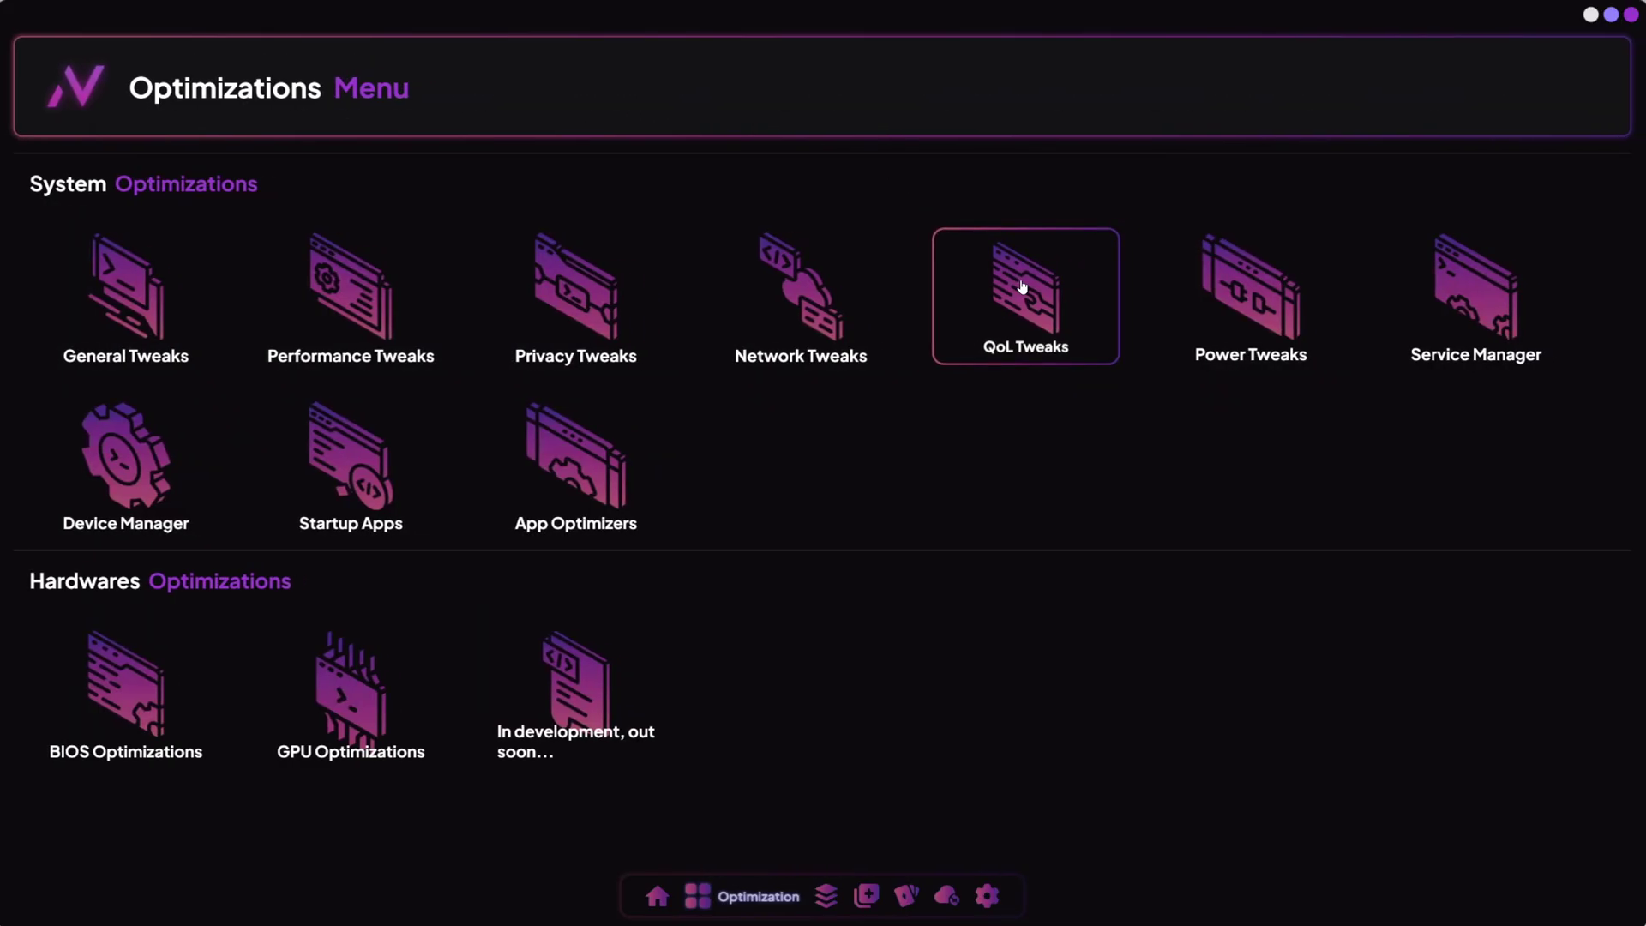
click(1016, 277)
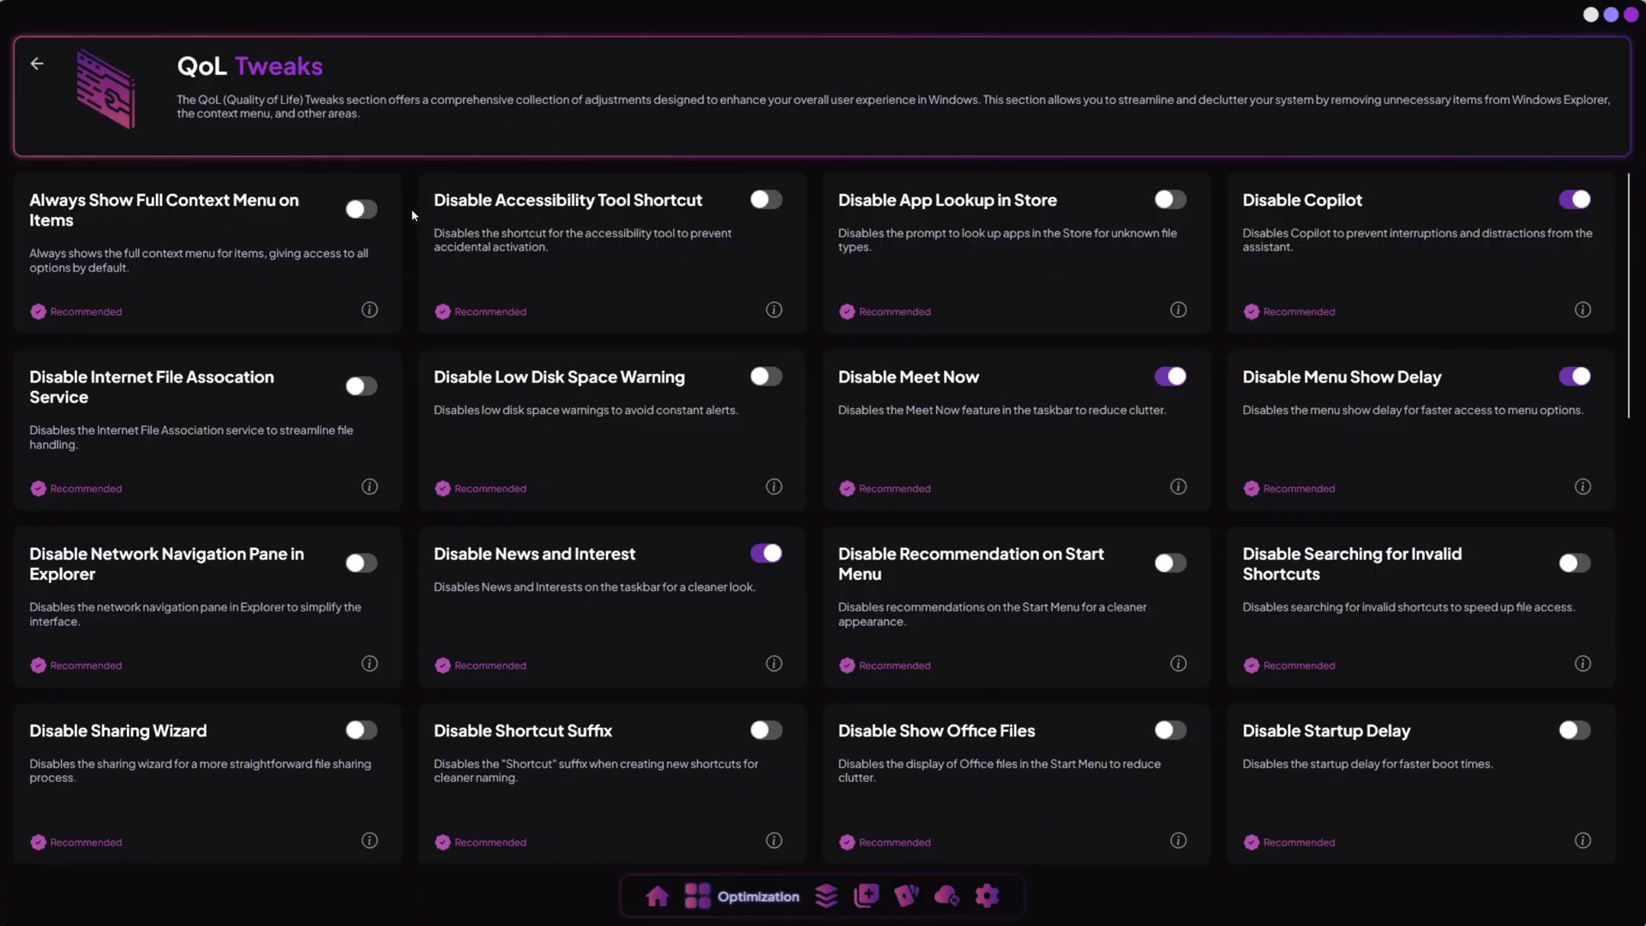
Return to the Optimizations menu and bring up the Power Tweaks page.
click(38, 66)
click(1254, 306)
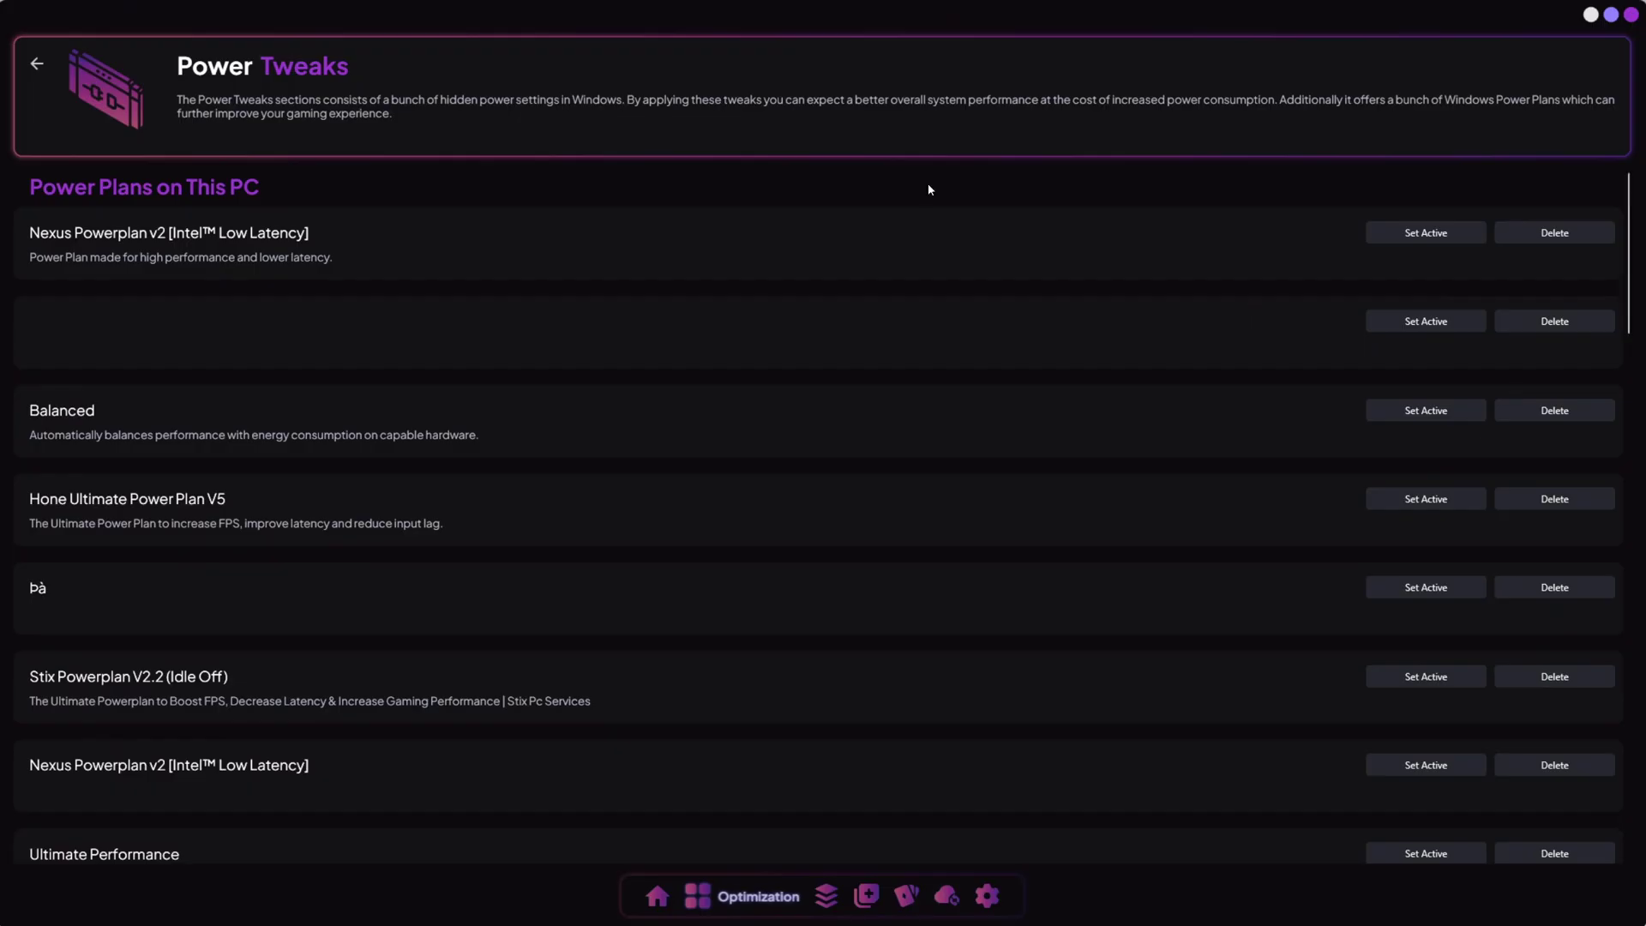
scroll(1064, 437, down, 2)
scroll(977, 450, down, 5)
scroll(855, 427, down, 3)
scroll(855, 424, down, 2)
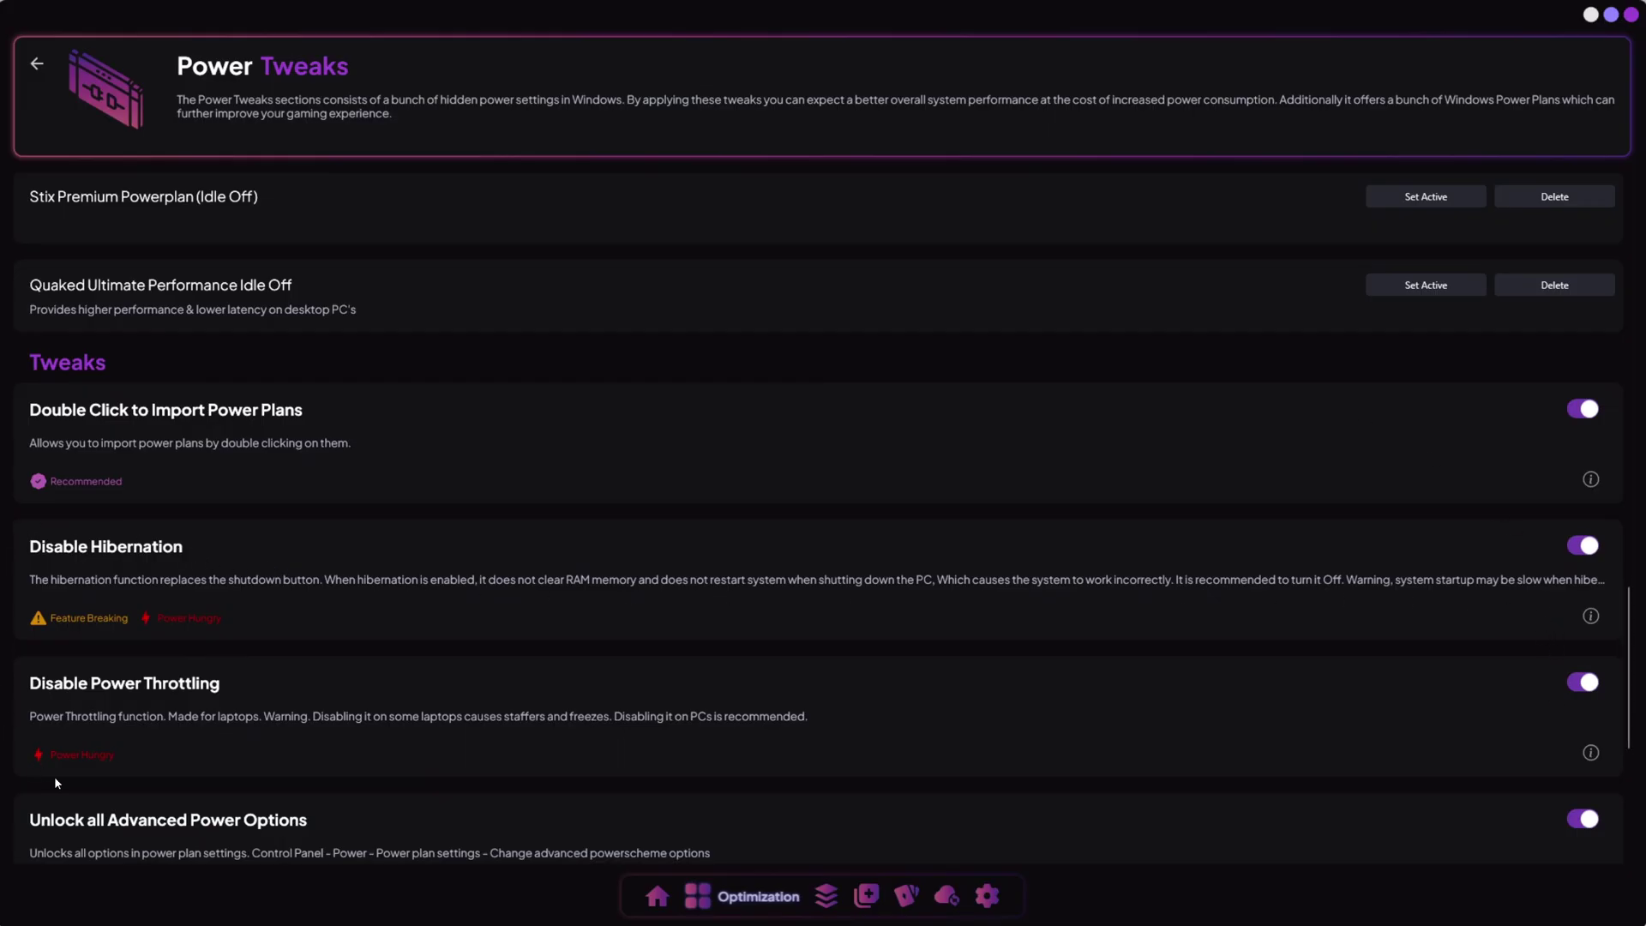
scroll(57, 670, down, 5)
scroll(207, 643, down, 3)
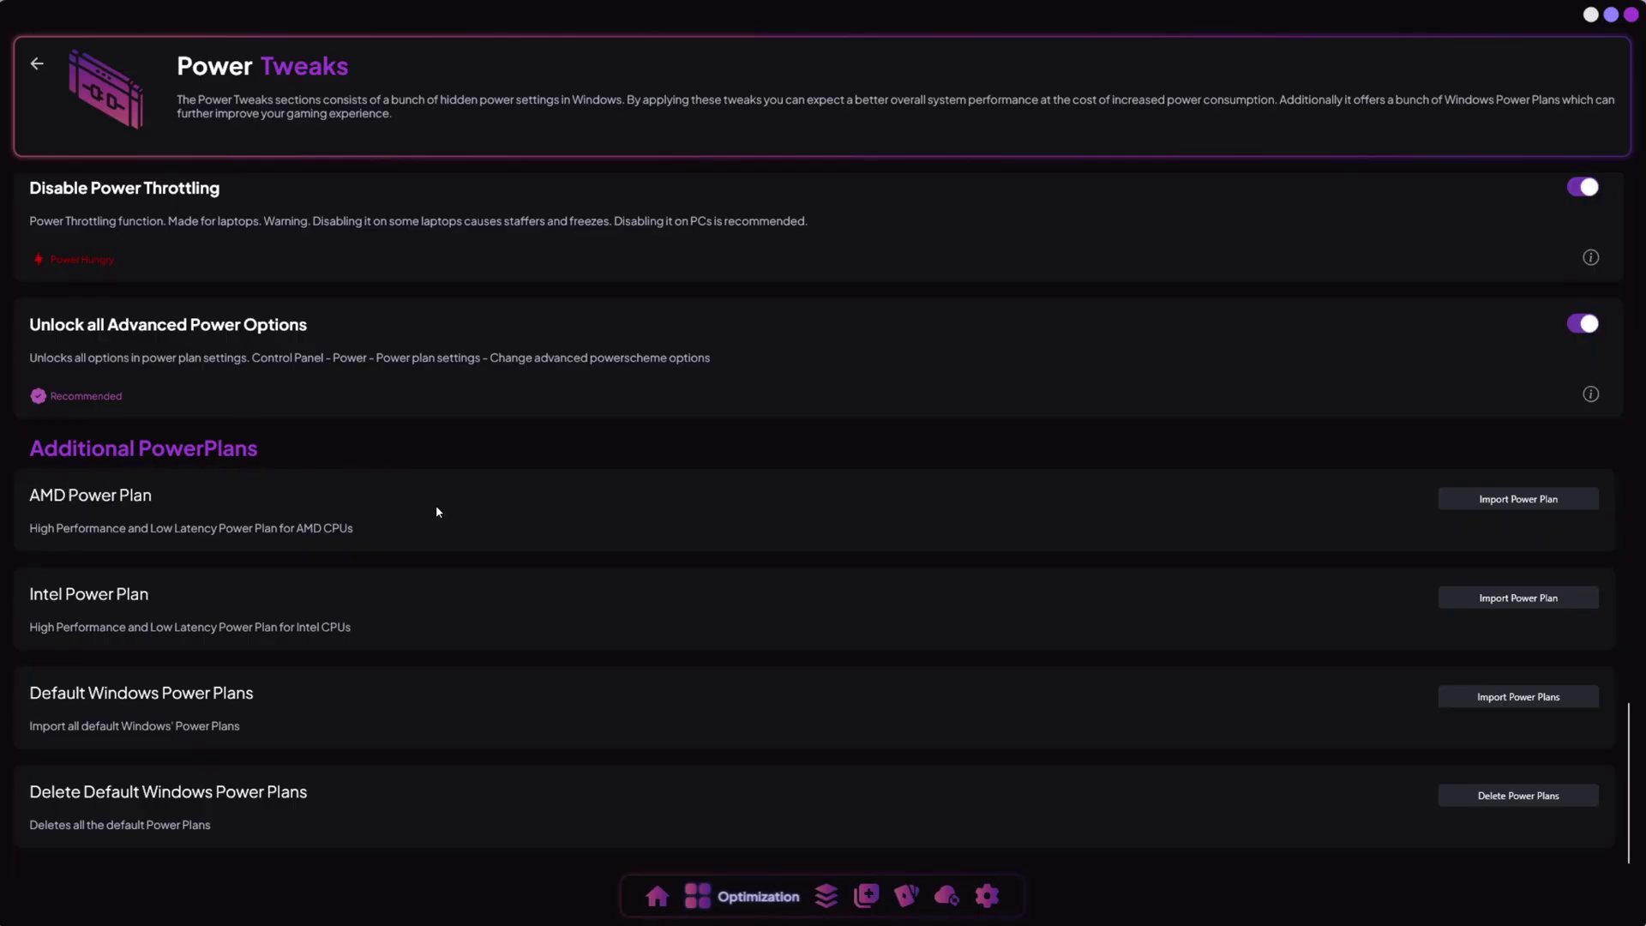
scroll(603, 579, up, 4)
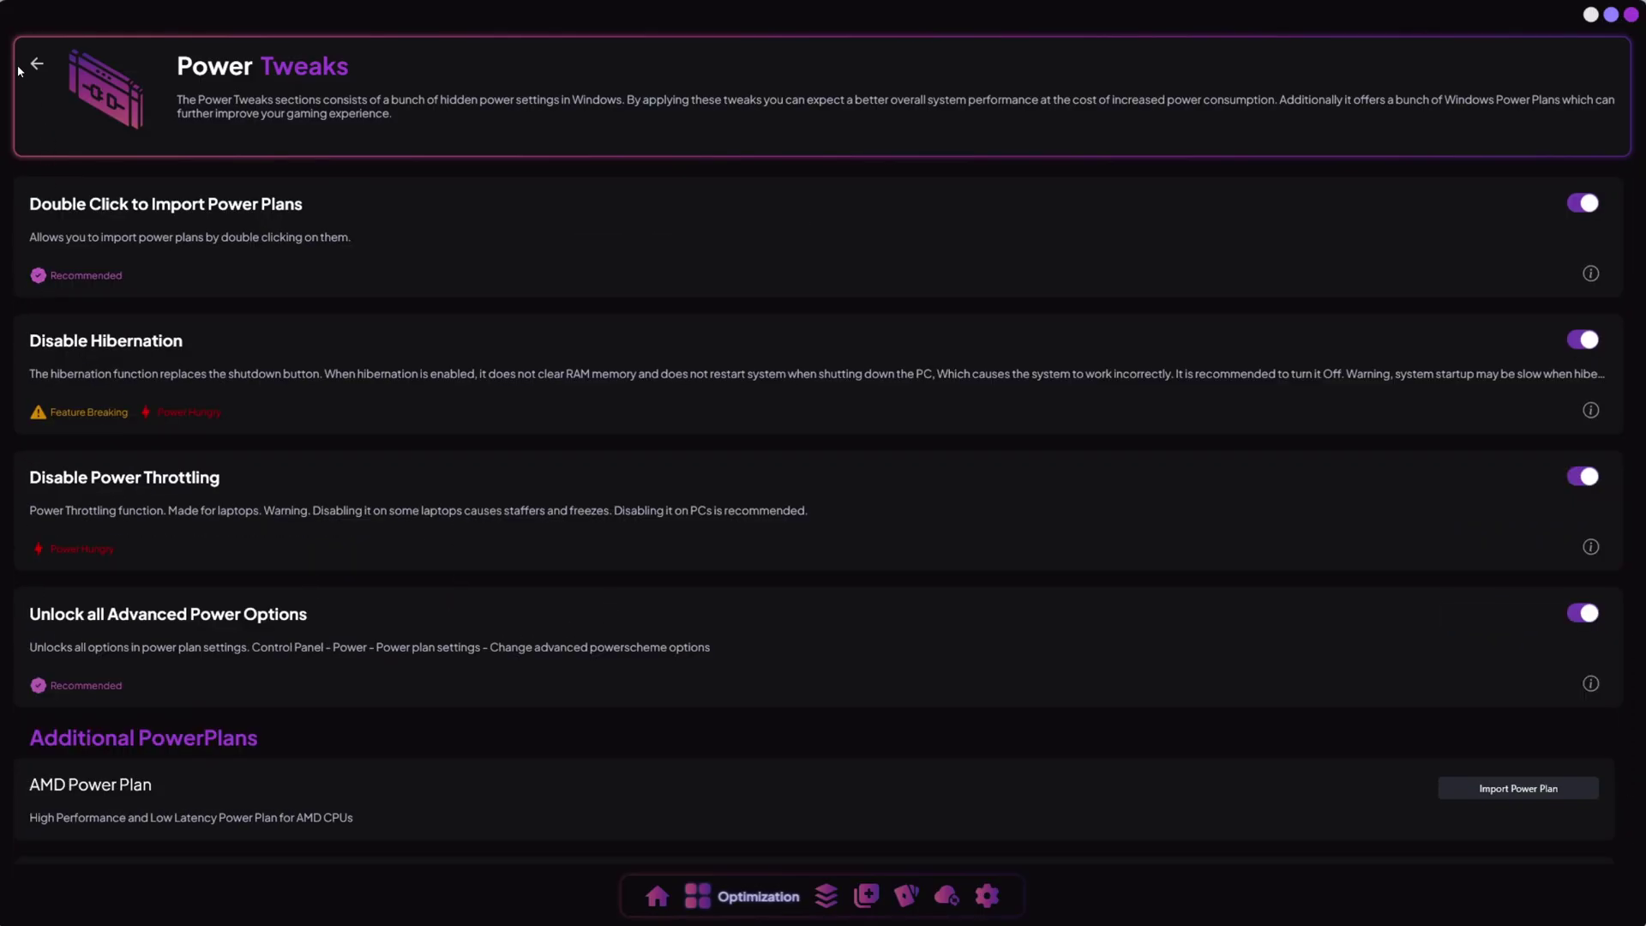
Expand the Bluetooth group in the Service Manager to see its services' statuses.
click(36, 63)
click(1479, 309)
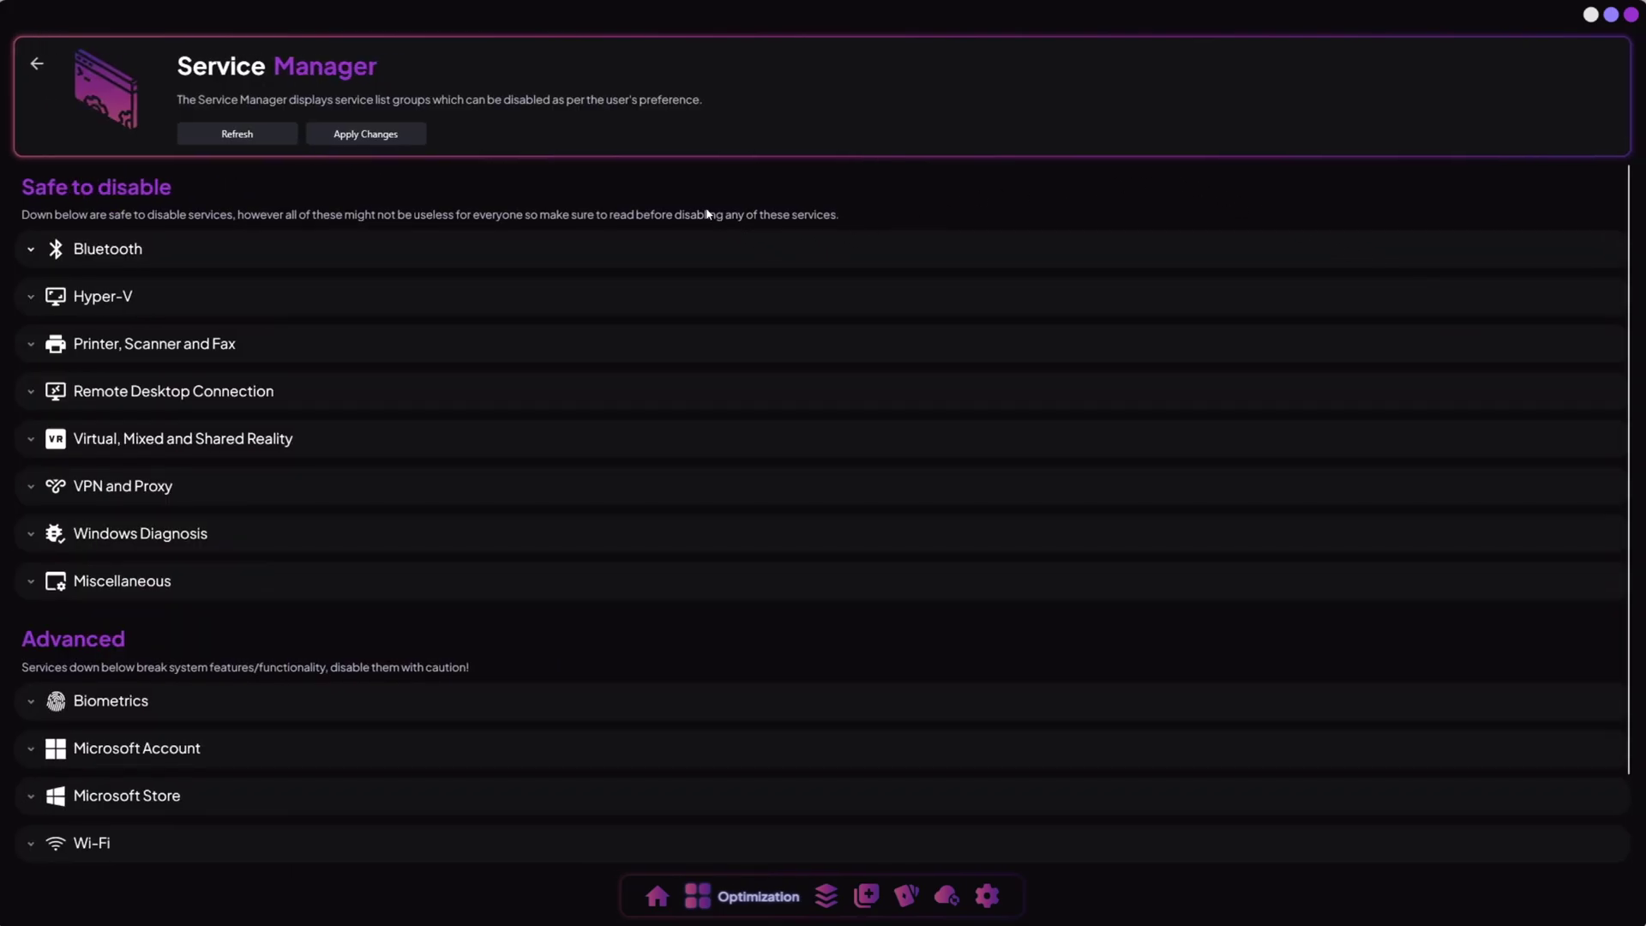
click(97, 252)
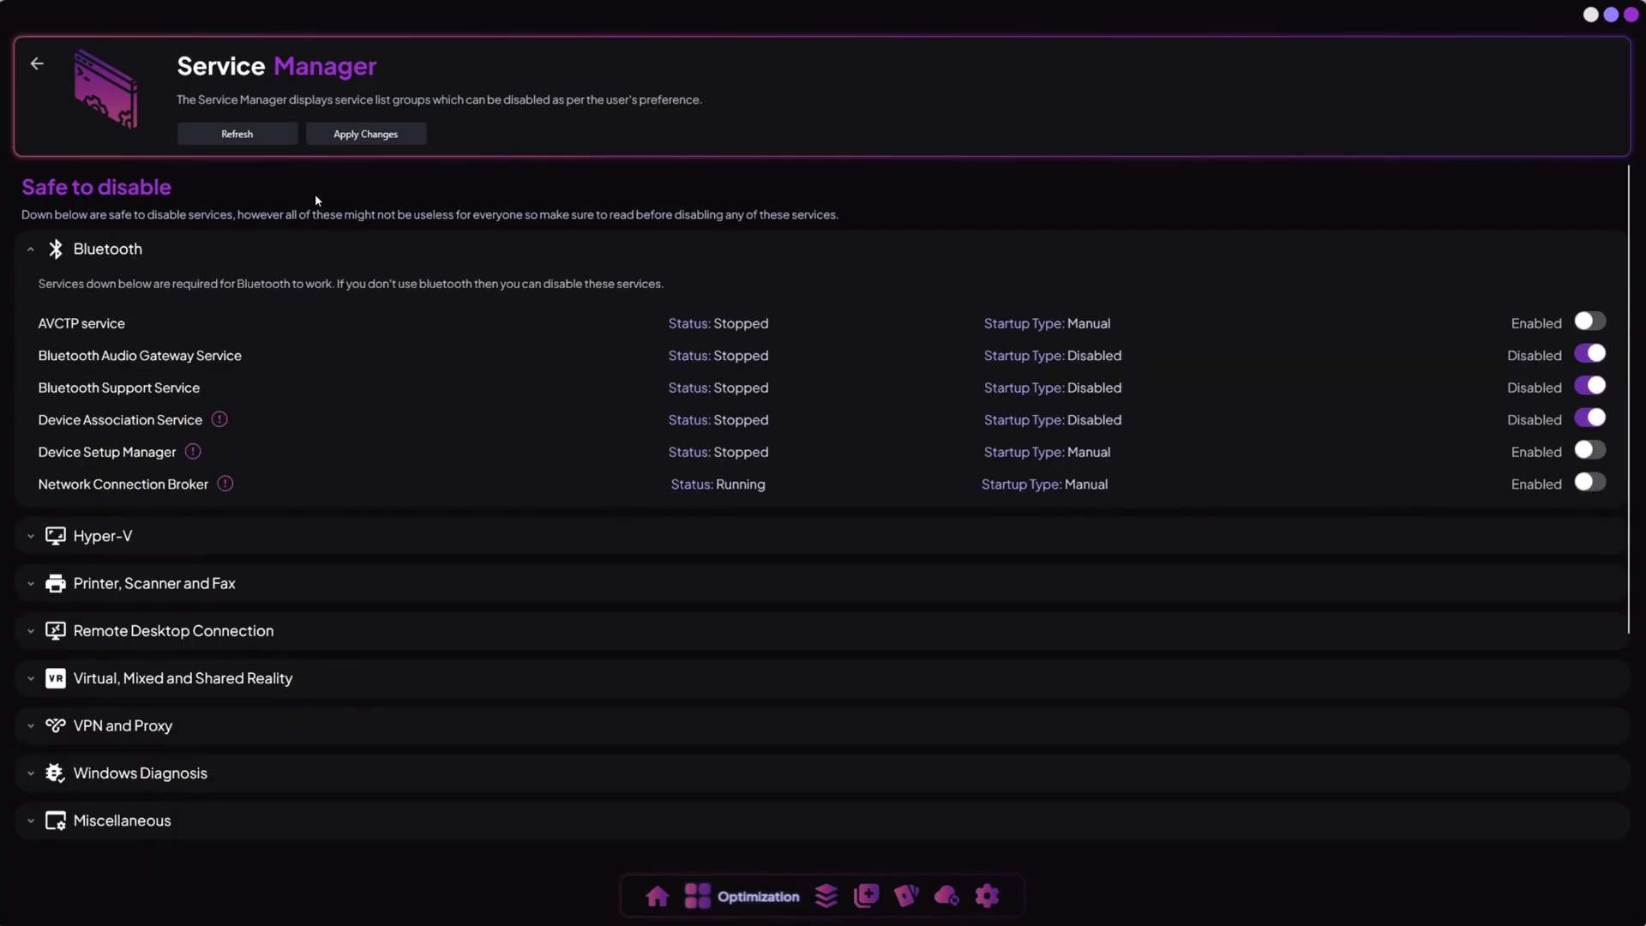
key(Escape)
Apply the pending device changes in Device Manager and return to the Optimizations menu.
click(134, 478)
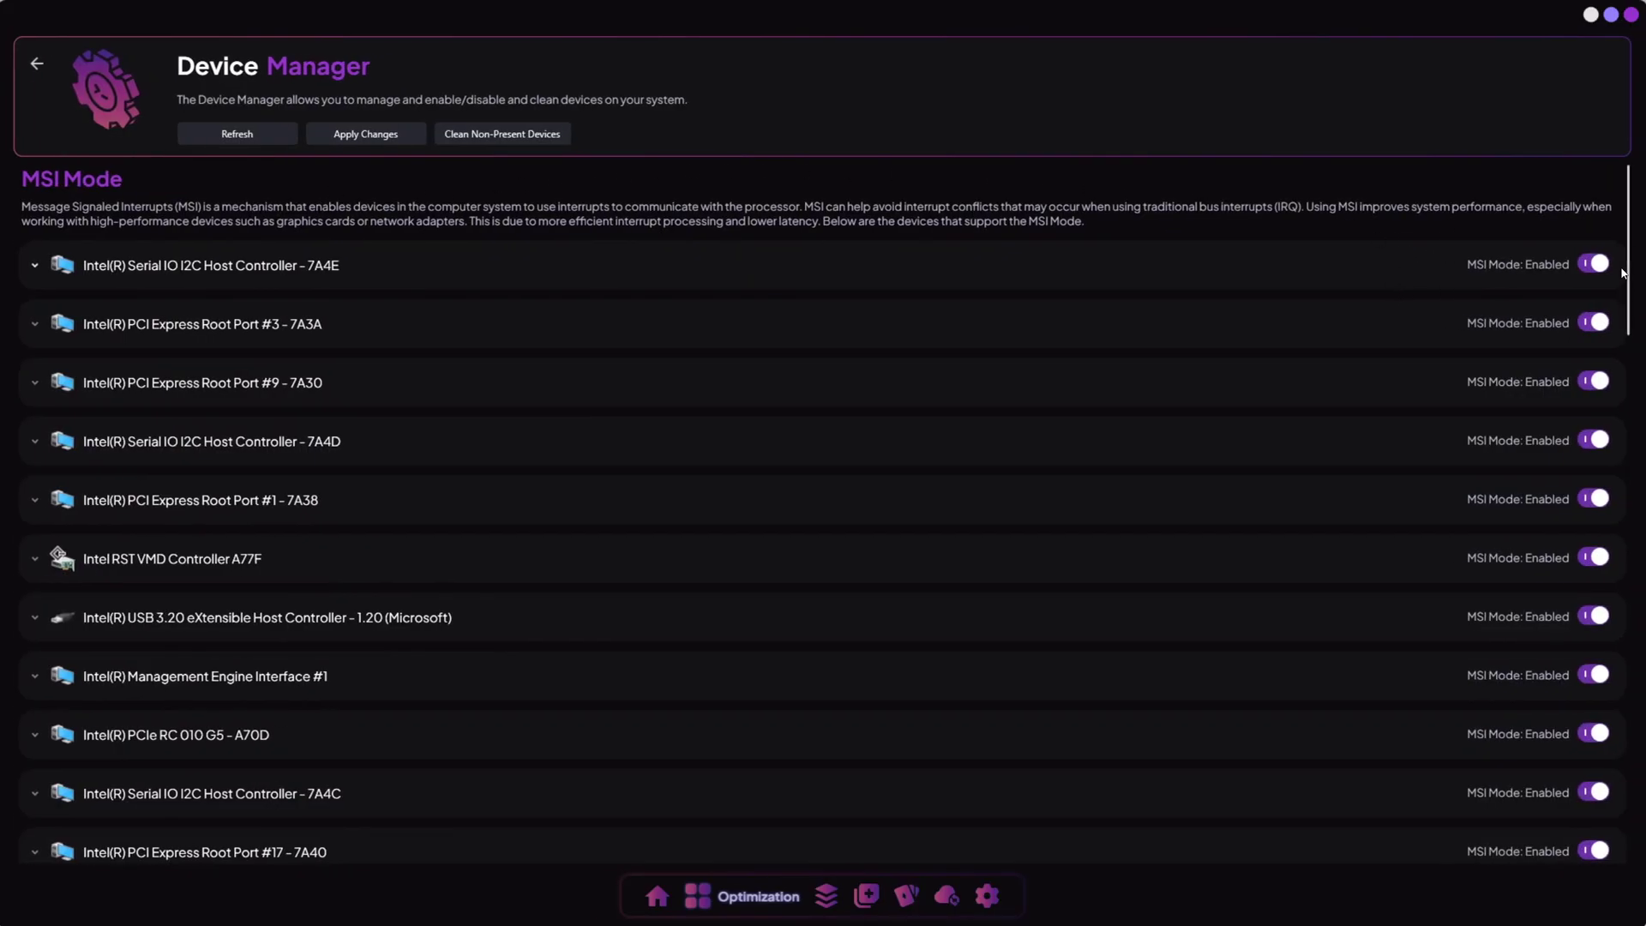
scroll(1091, 290, down, 10)
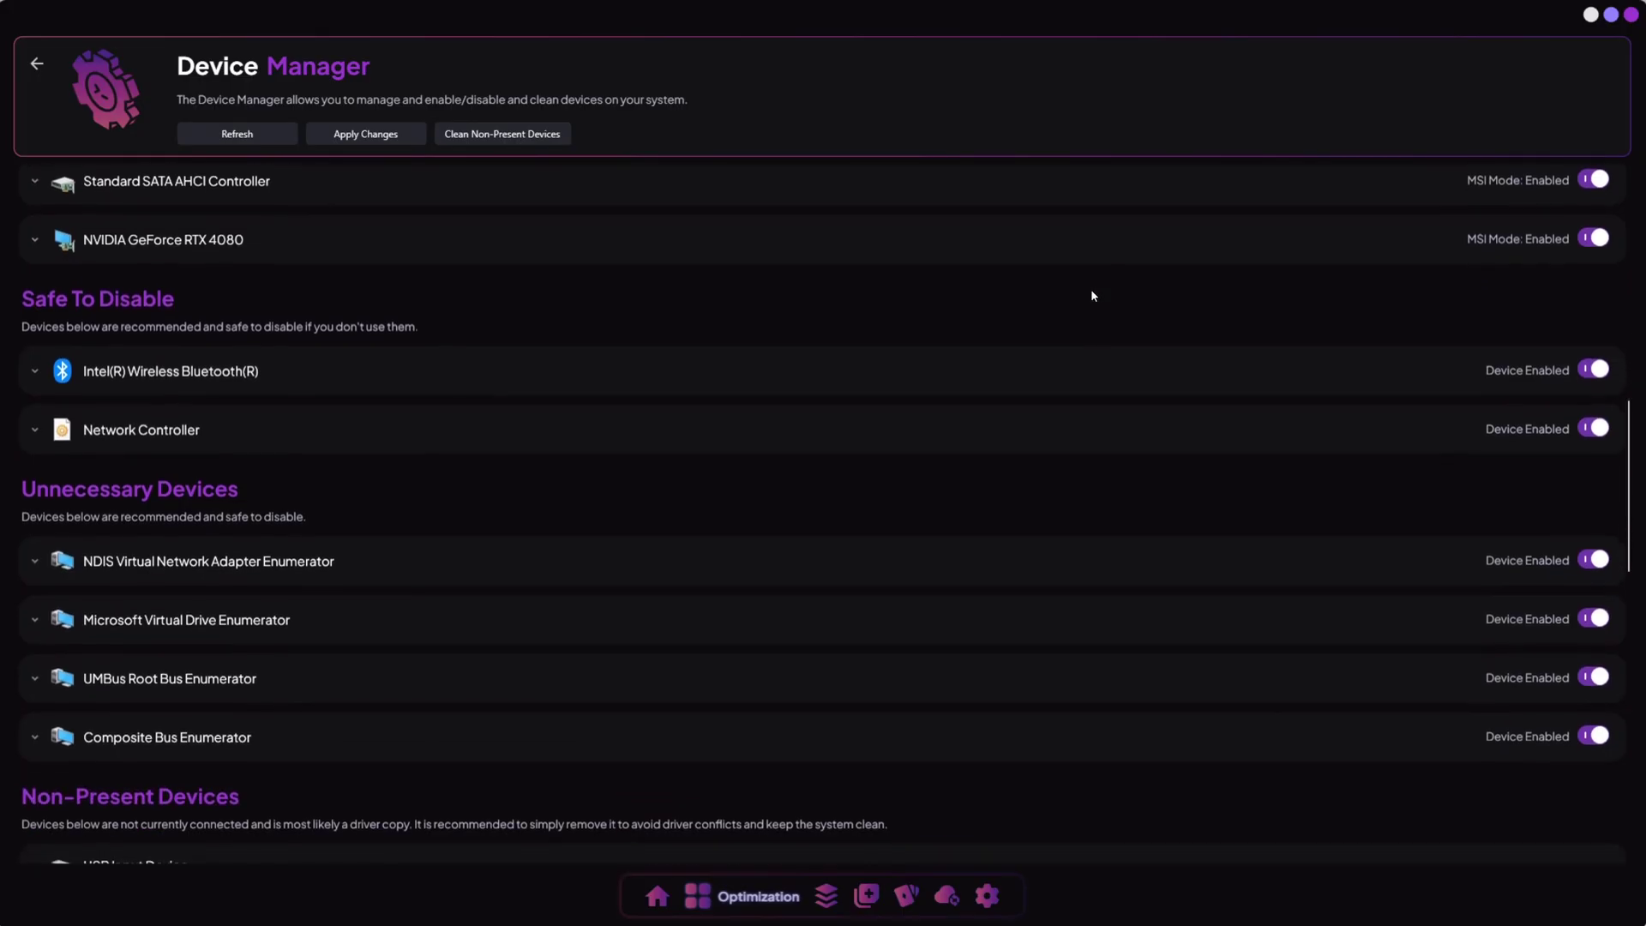
scroll(1090, 290, down, 1)
scroll(1091, 289, up, 1)
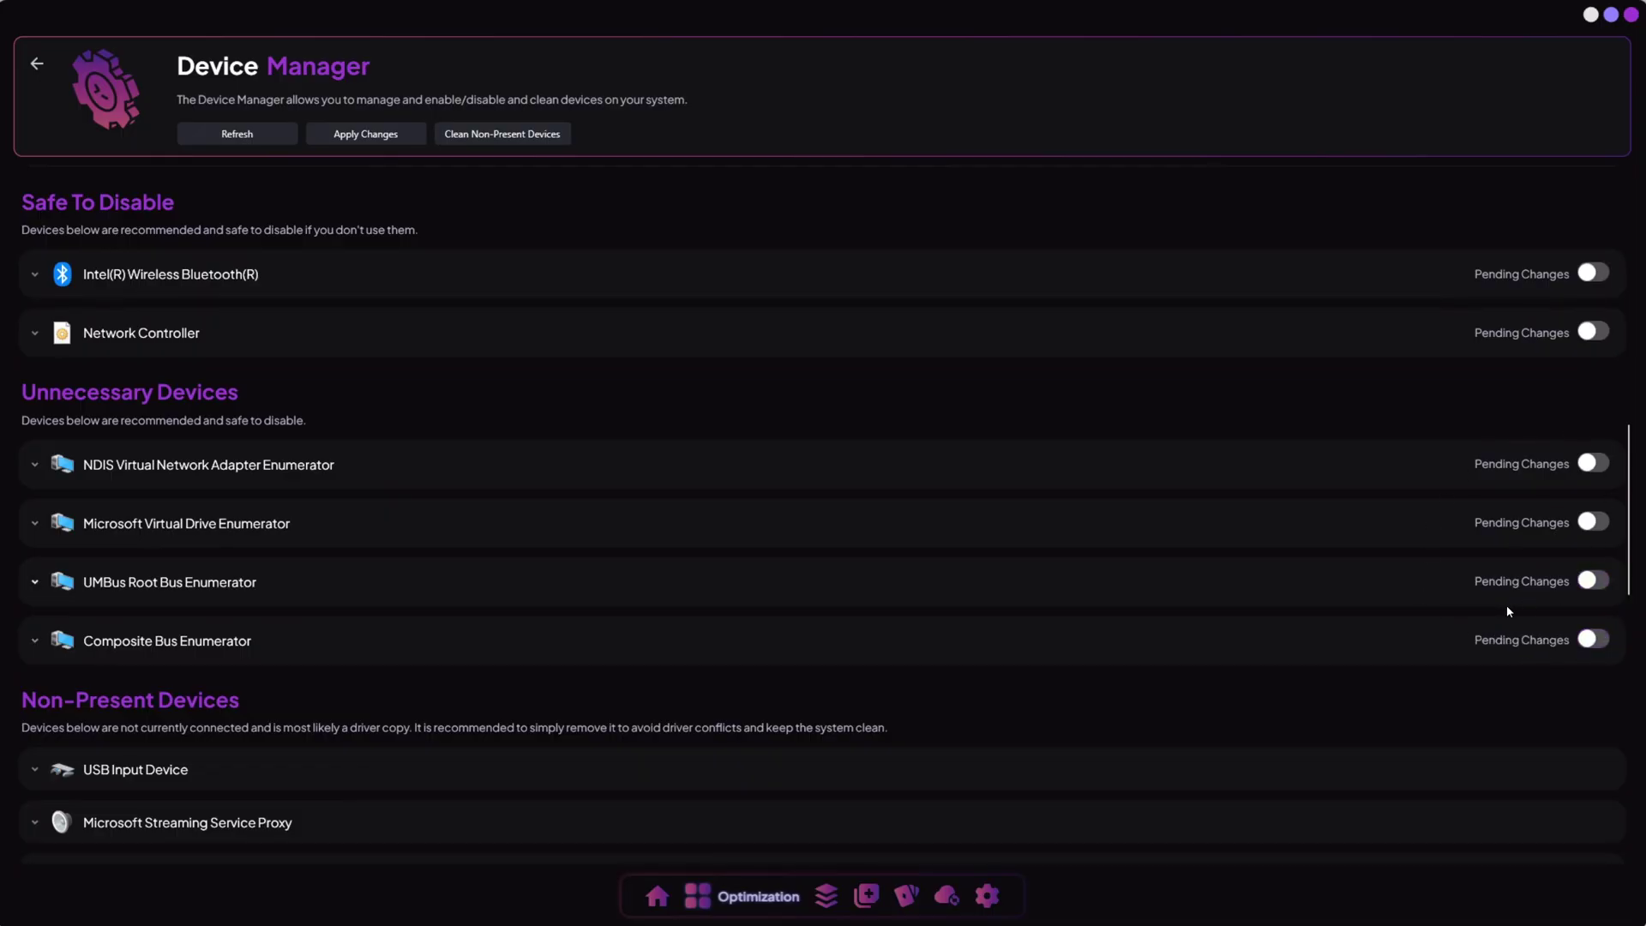
click(376, 135)
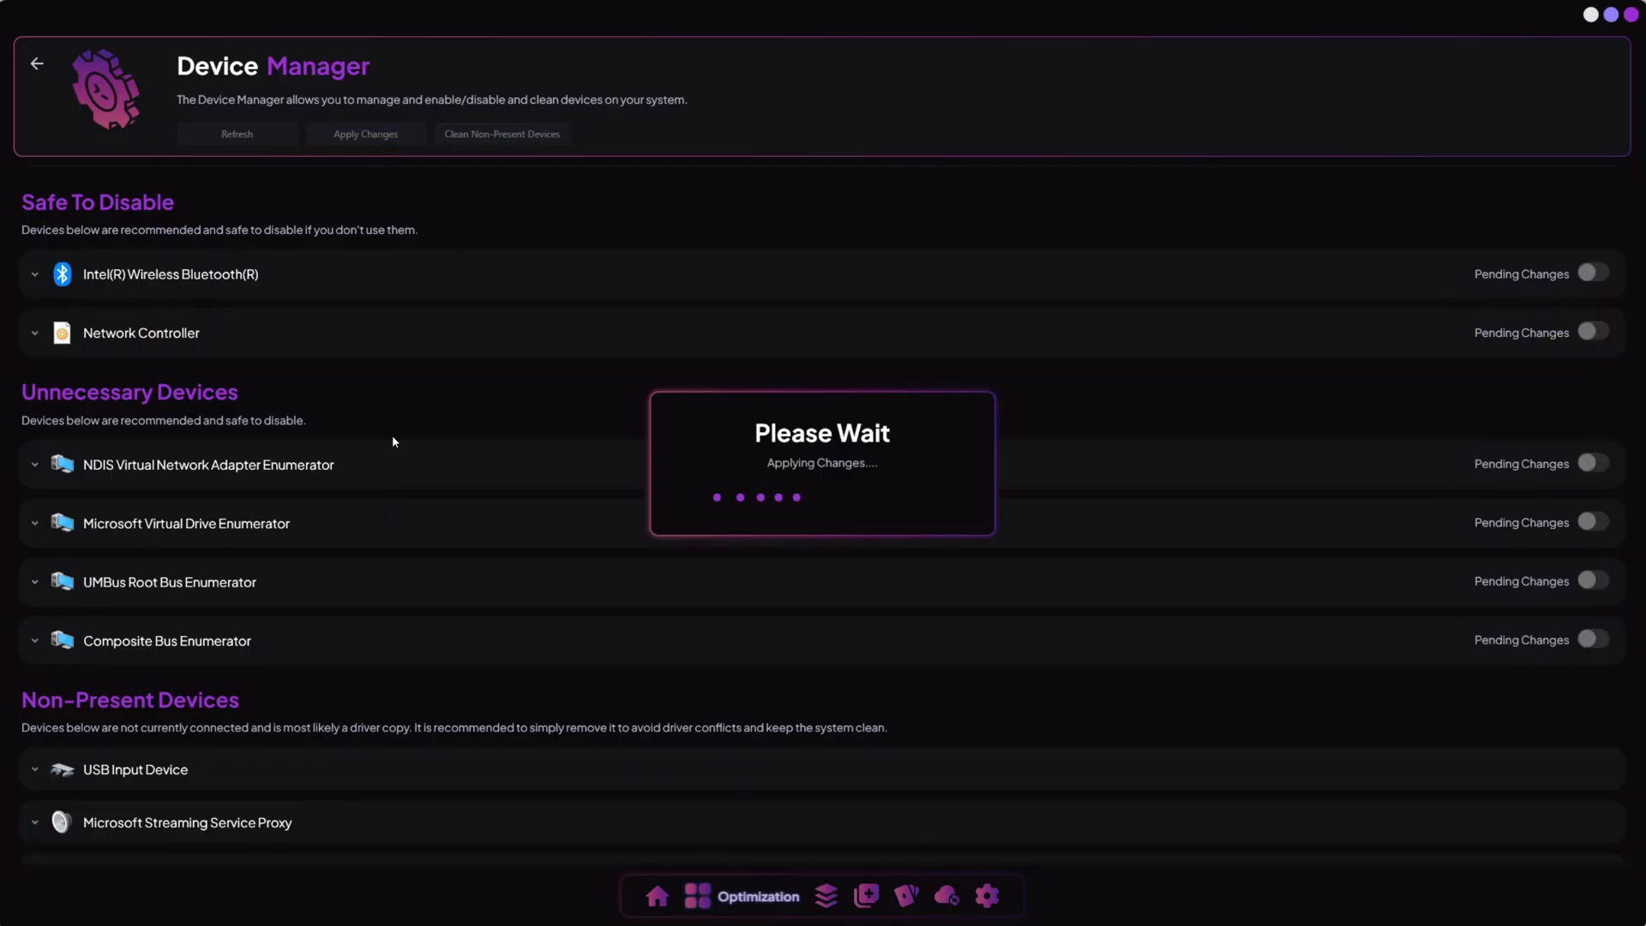
click(36, 64)
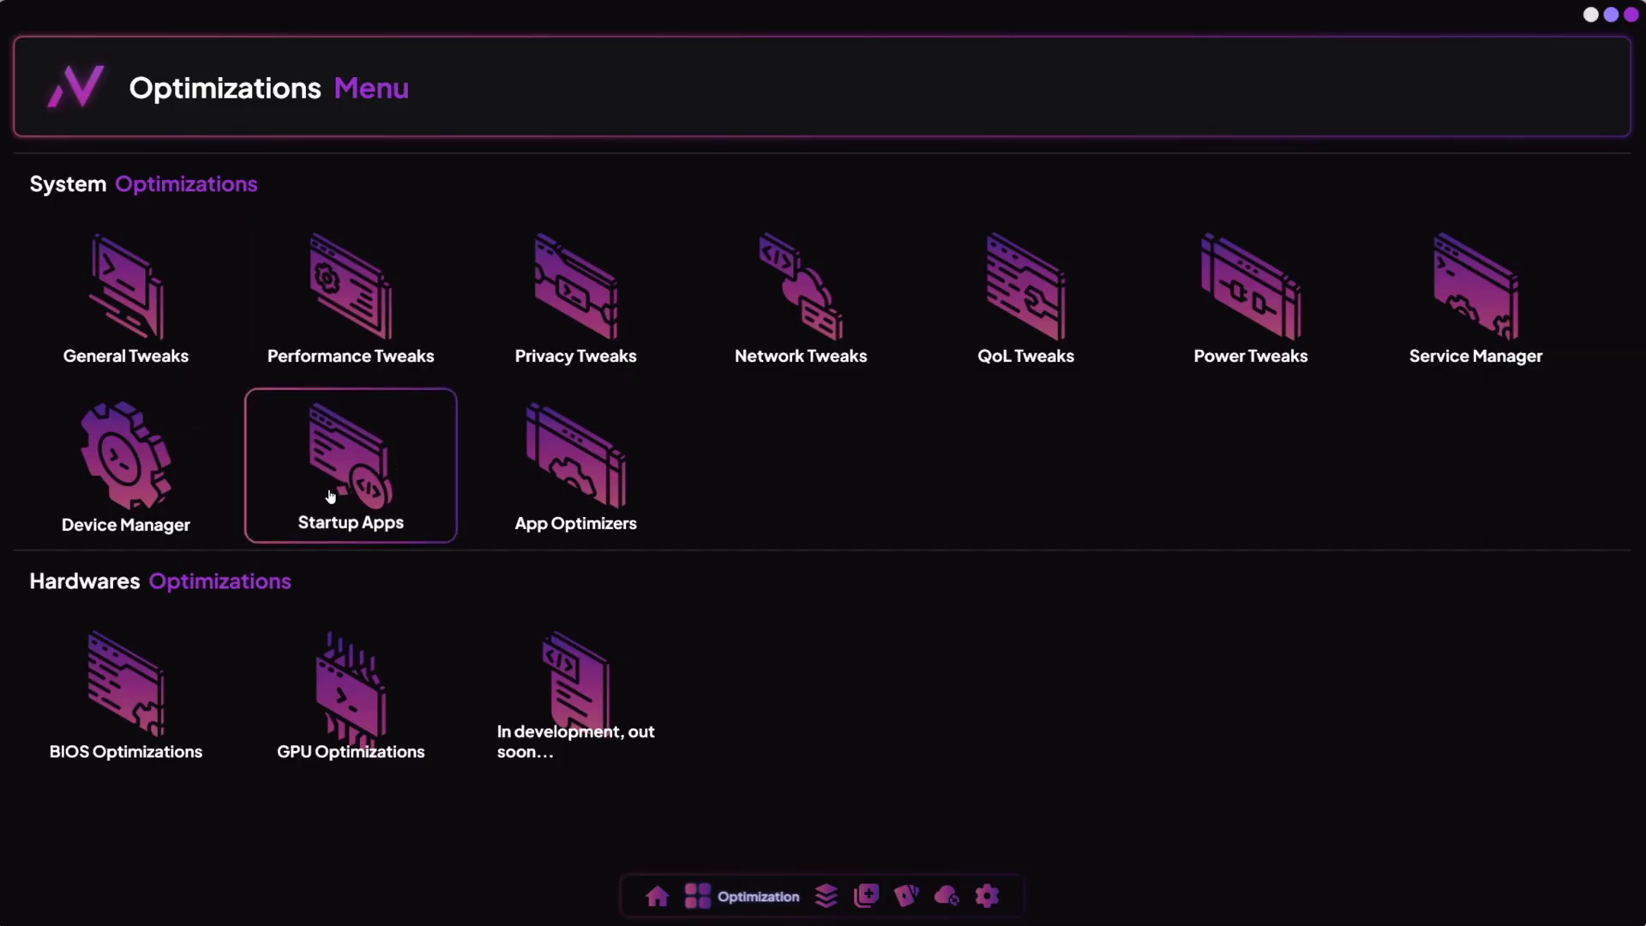
click(335, 459)
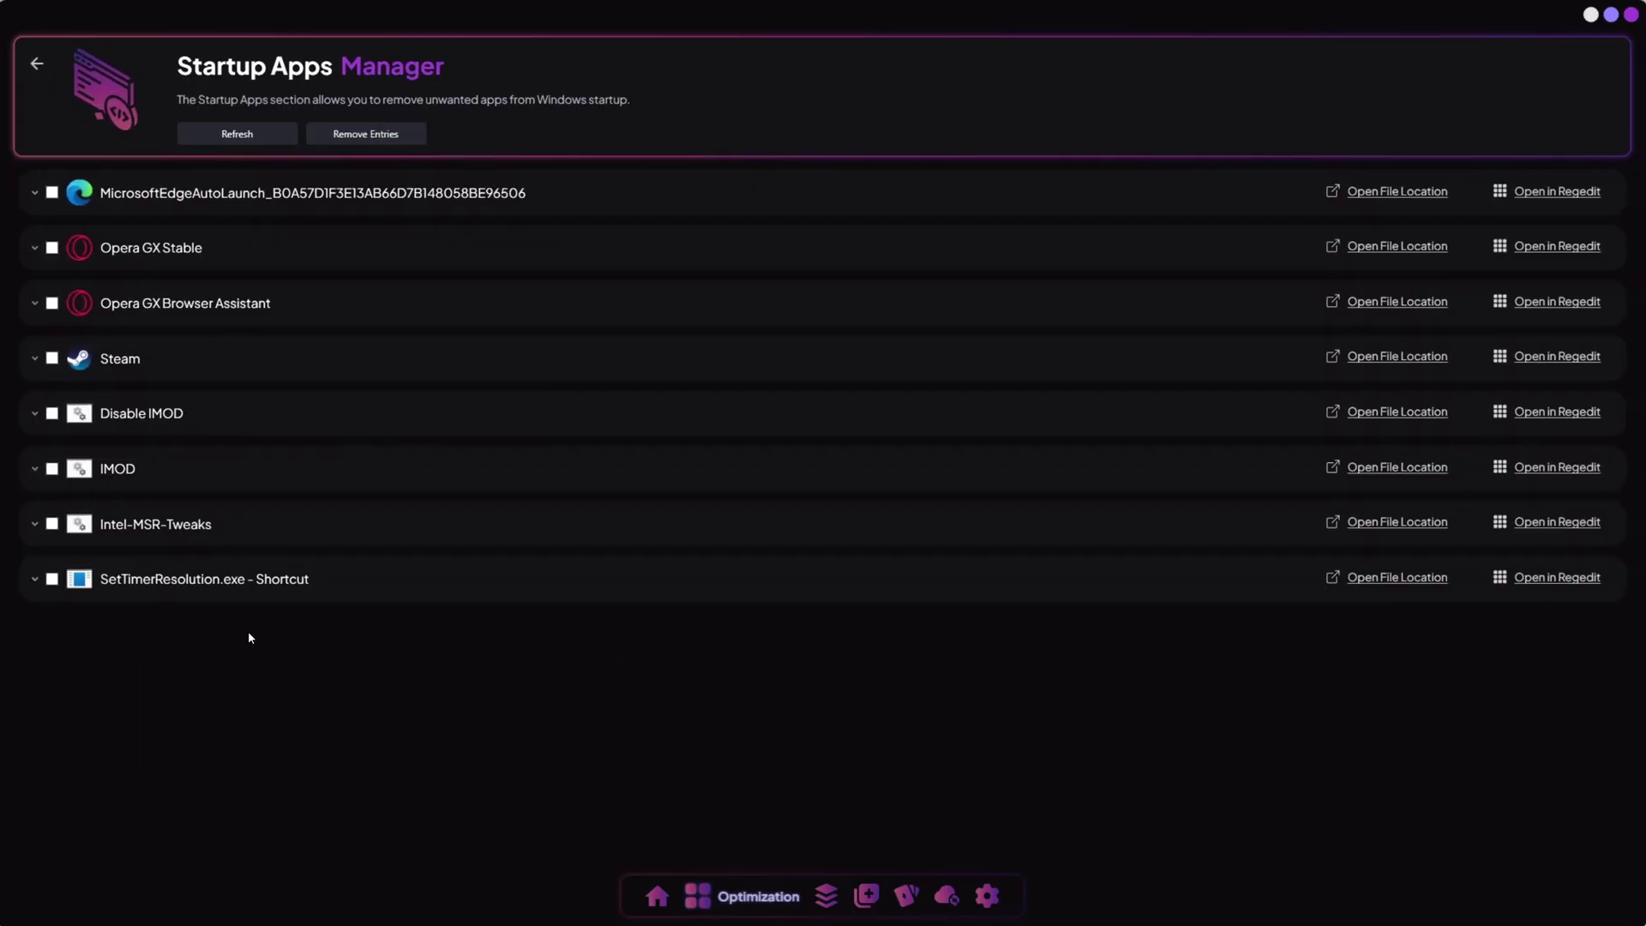
click(37, 63)
click(562, 461)
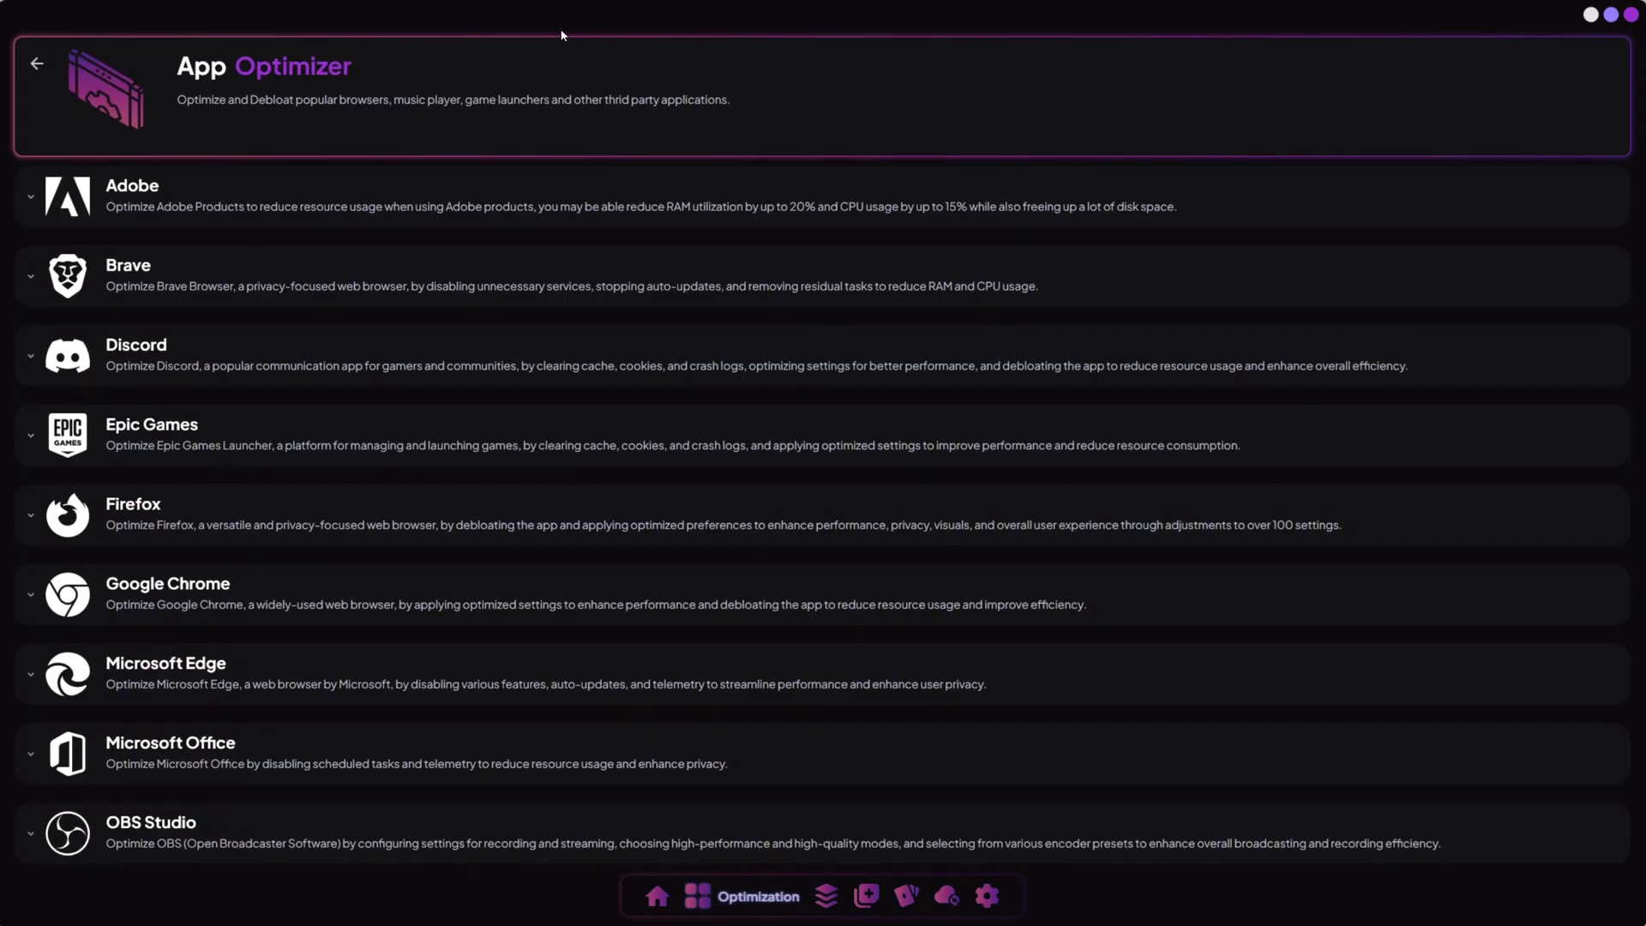
click(52, 356)
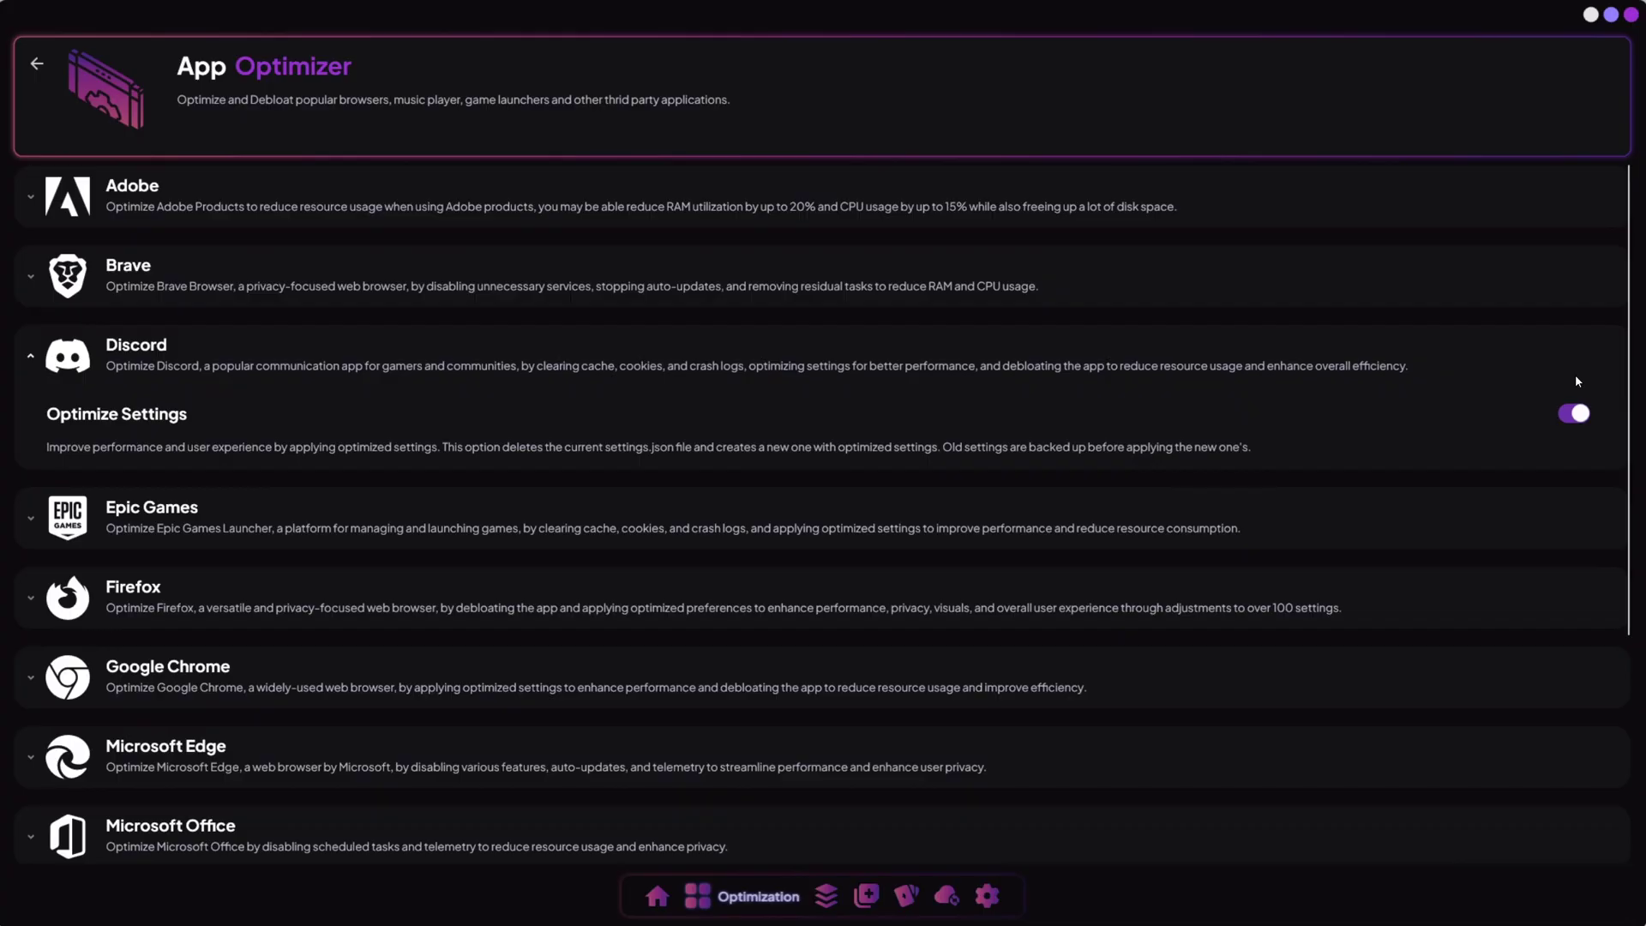
click(54, 359)
key(Escape)
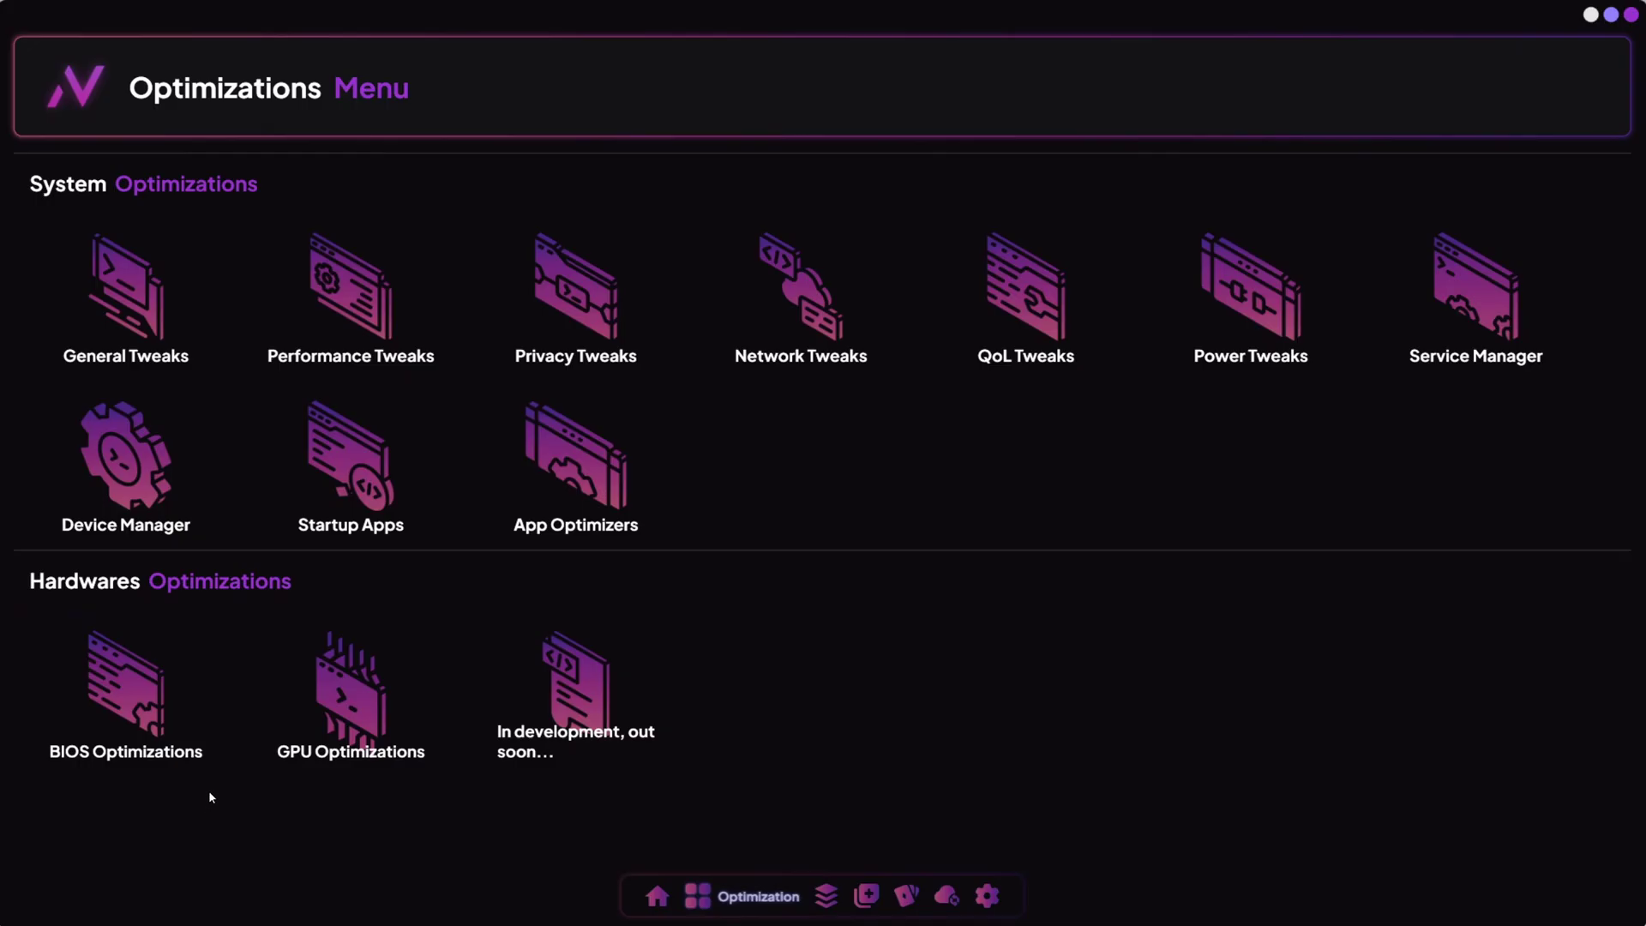
Bring up the BIOS Optimizations page with its Intel BIOS tweaks.
click(169, 676)
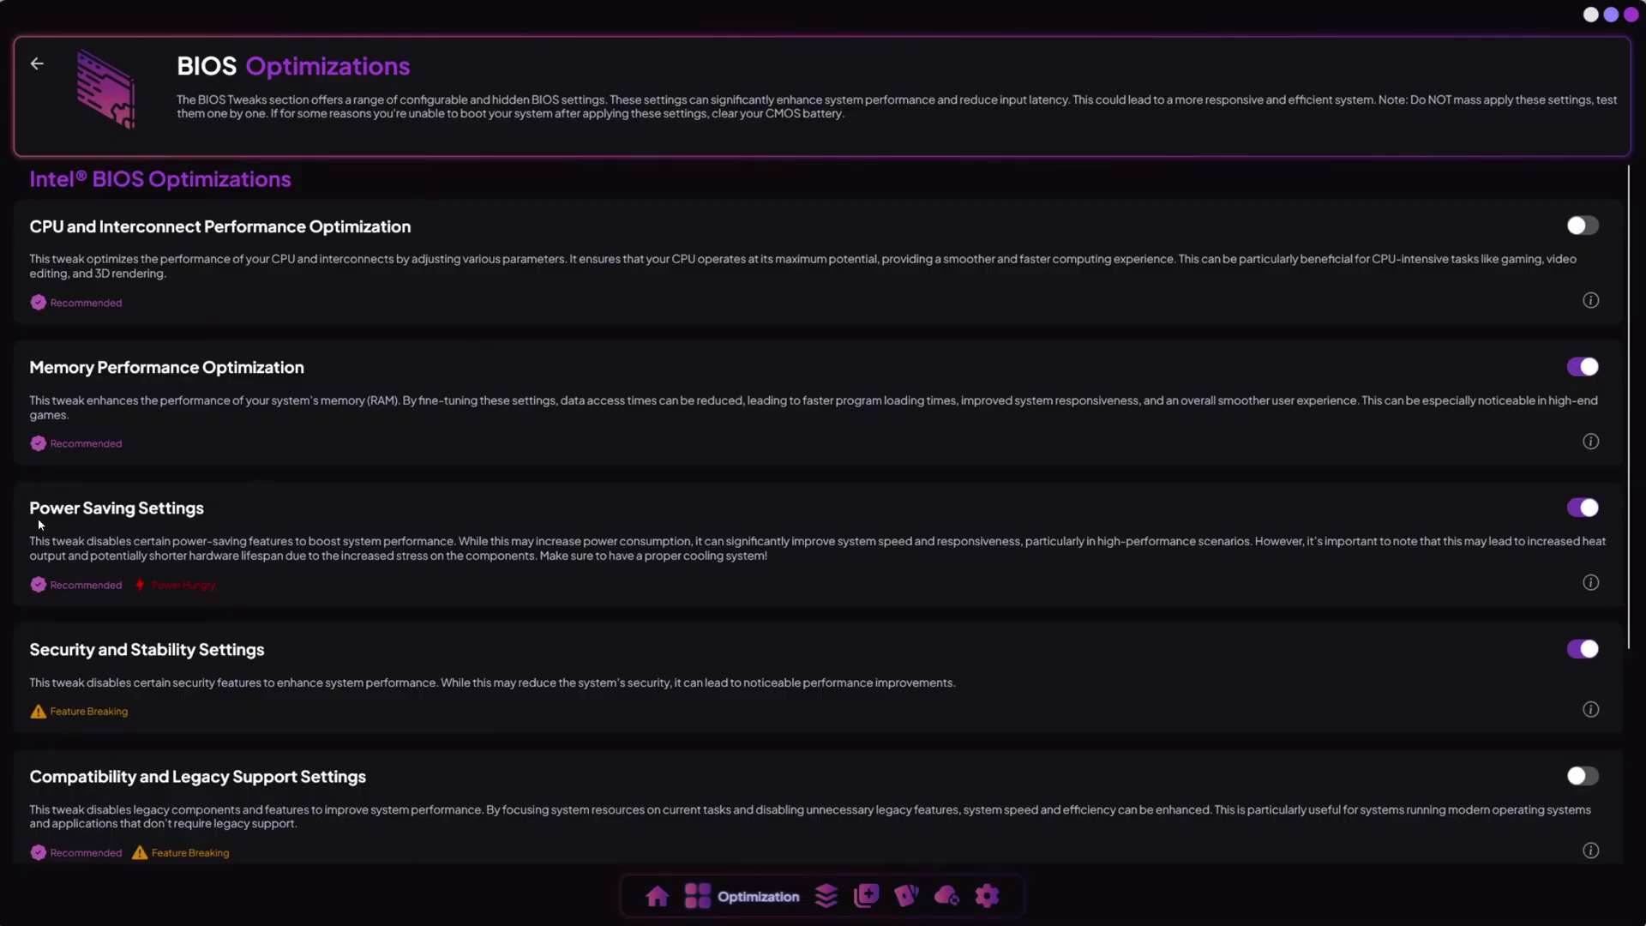
scroll(149, 524, down, 2)
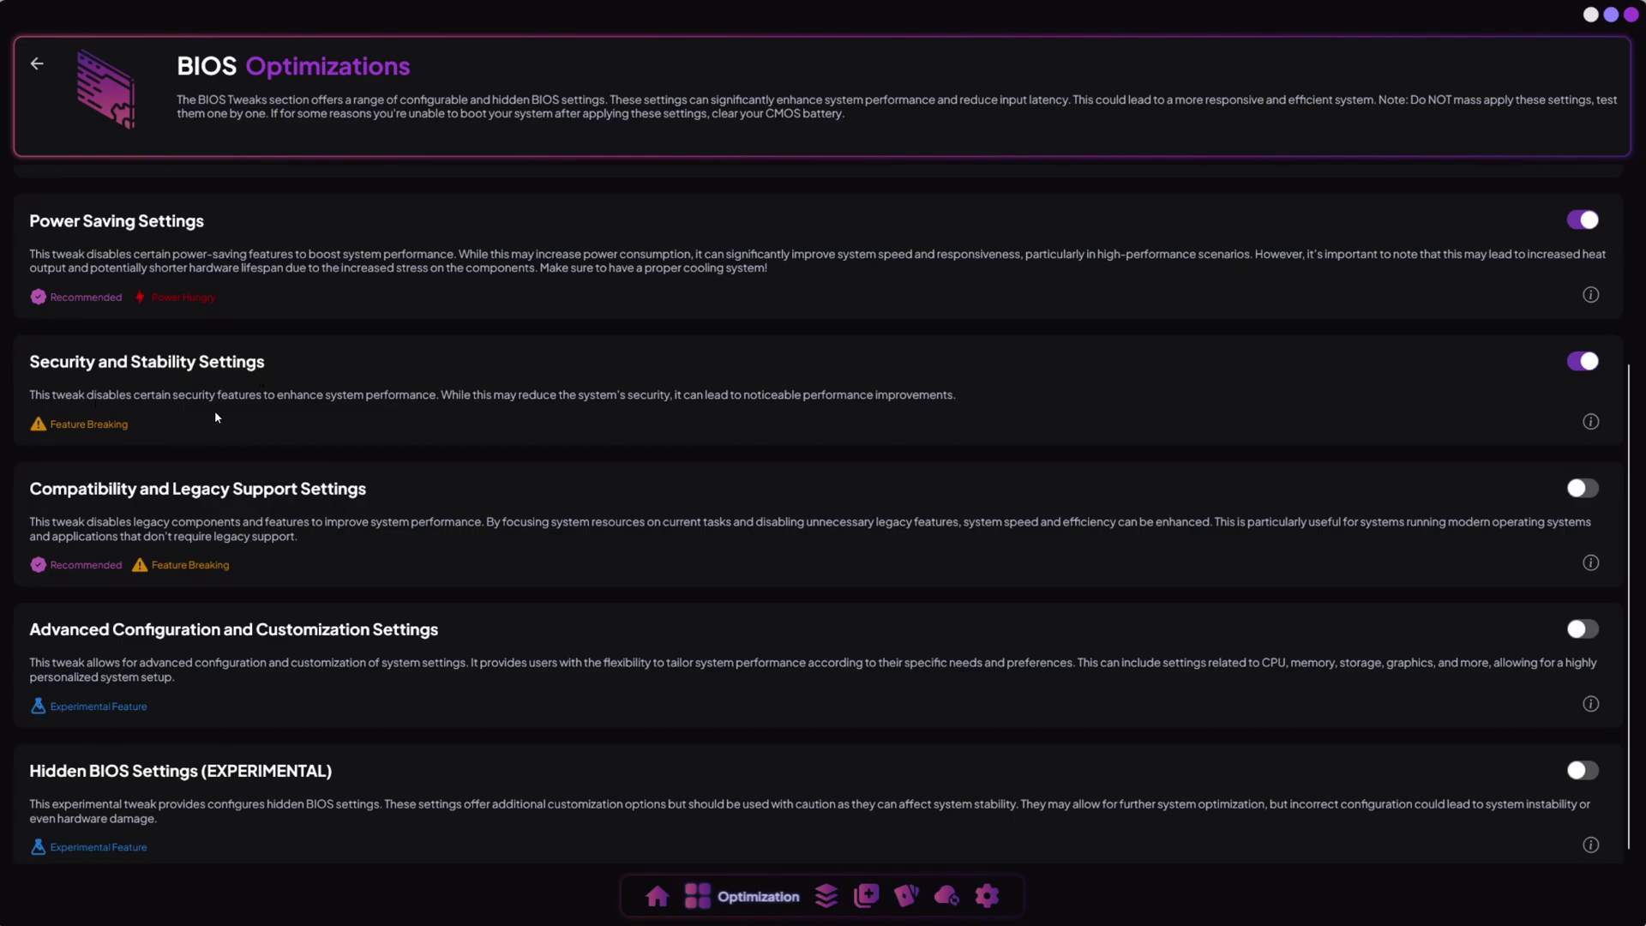
scroll(214, 415, down, 1)
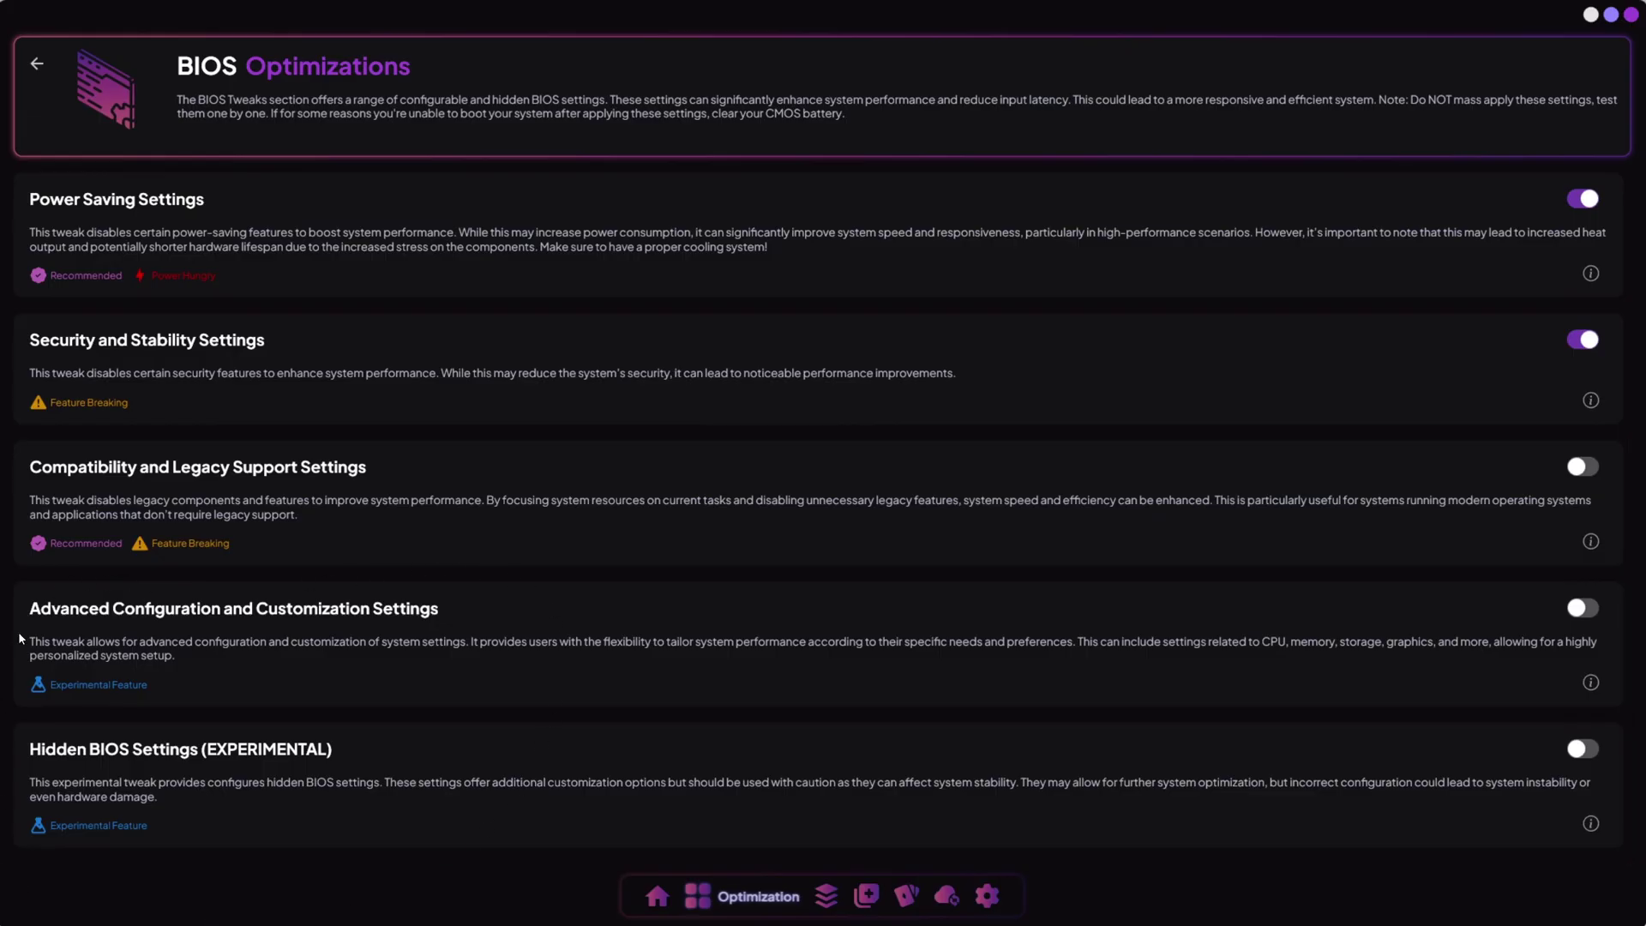
scroll(485, 827, up, 10)
Return to the Optimizations menu and bring up the GPU optimizations page.
click(49, 65)
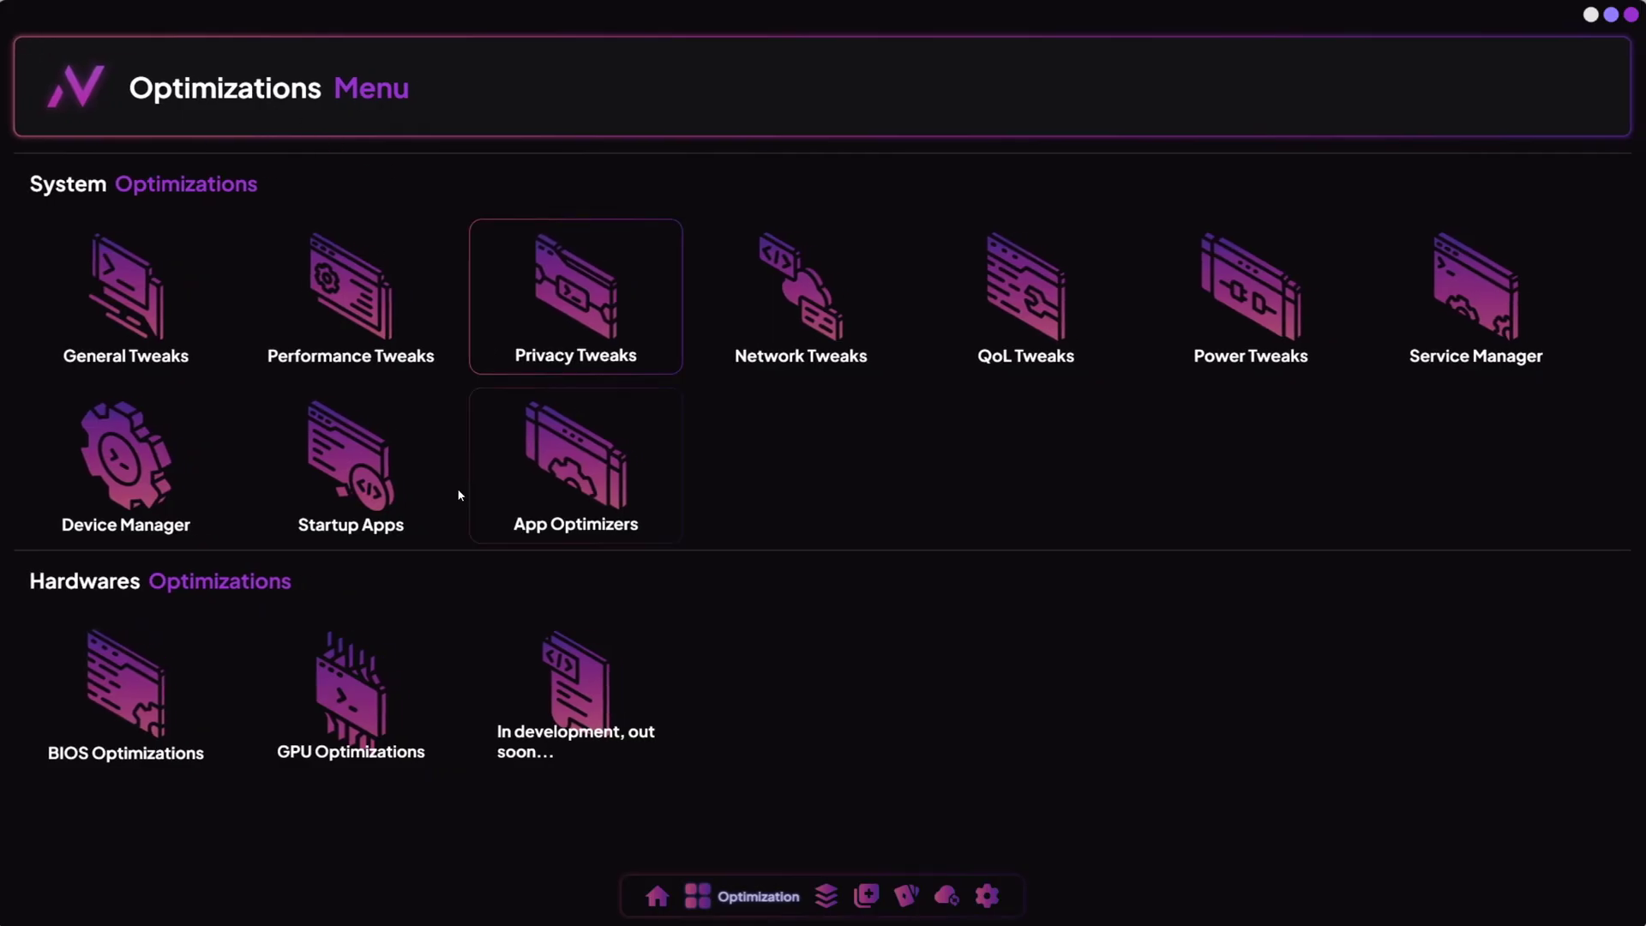
click(359, 688)
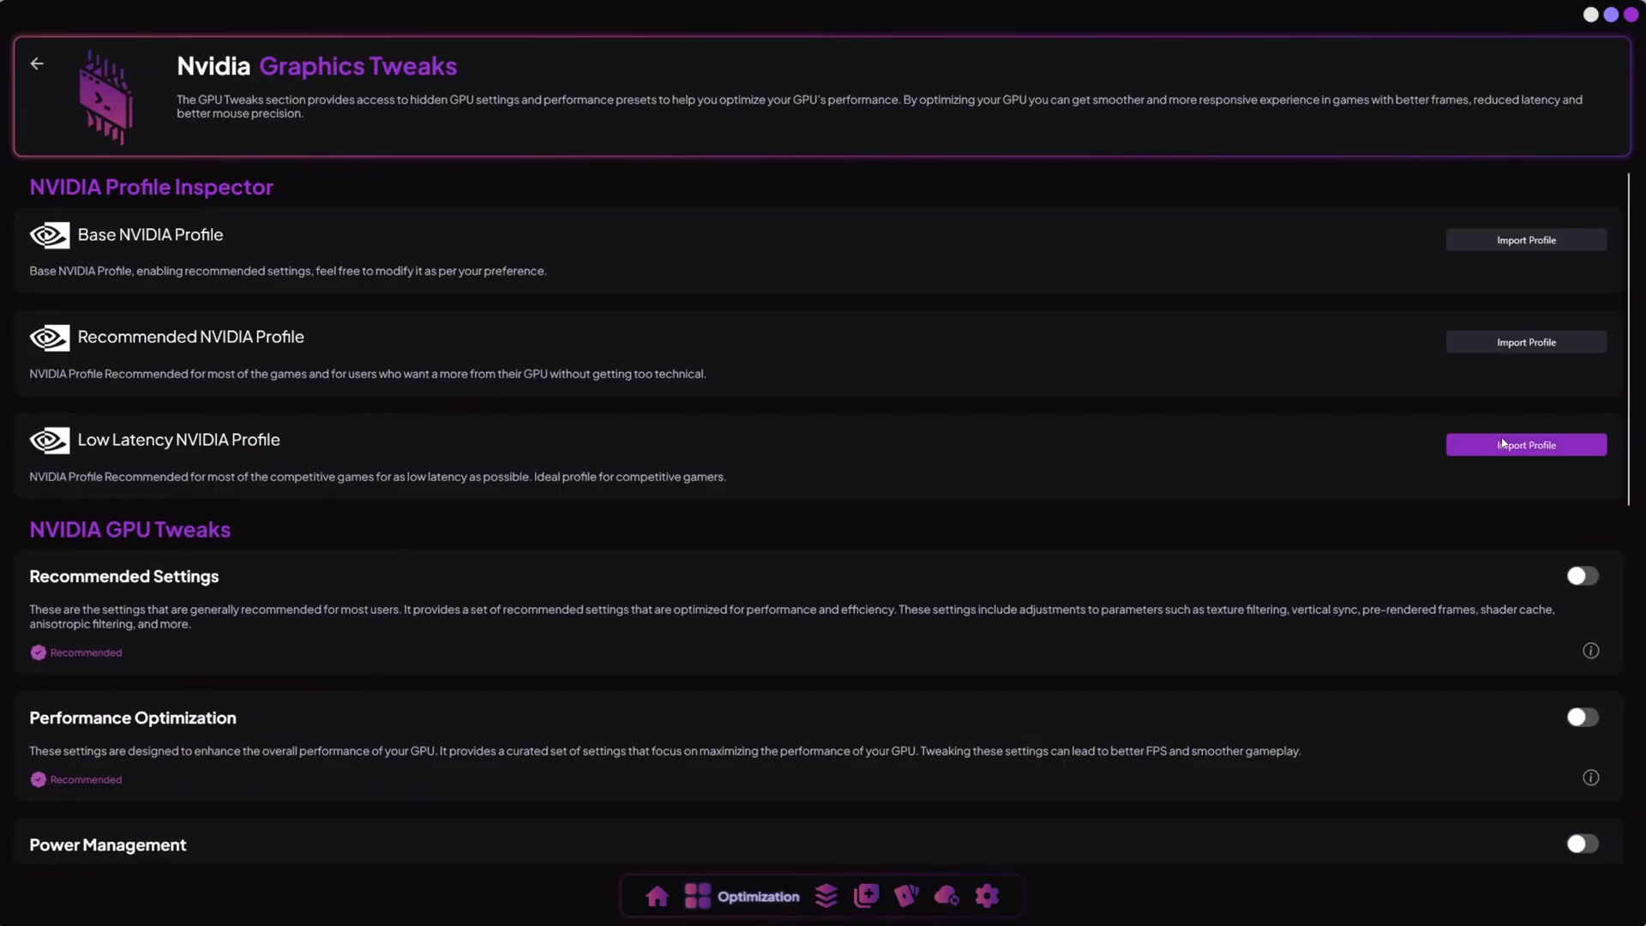
scroll(225, 578, down, 3)
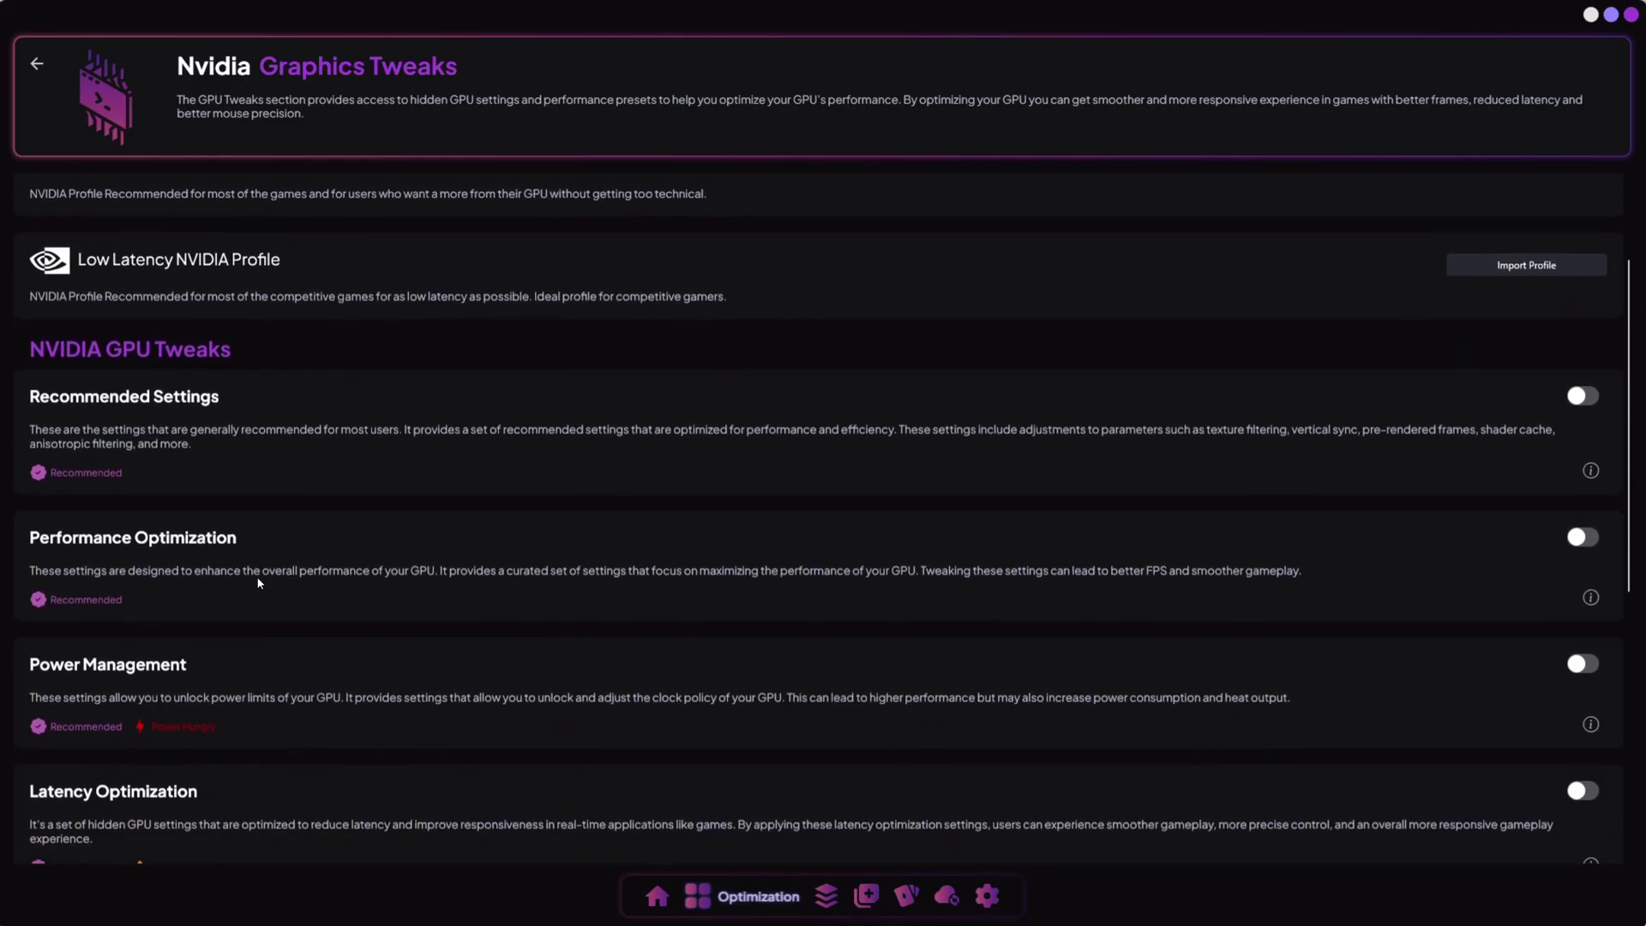
scroll(185, 529, down, 2)
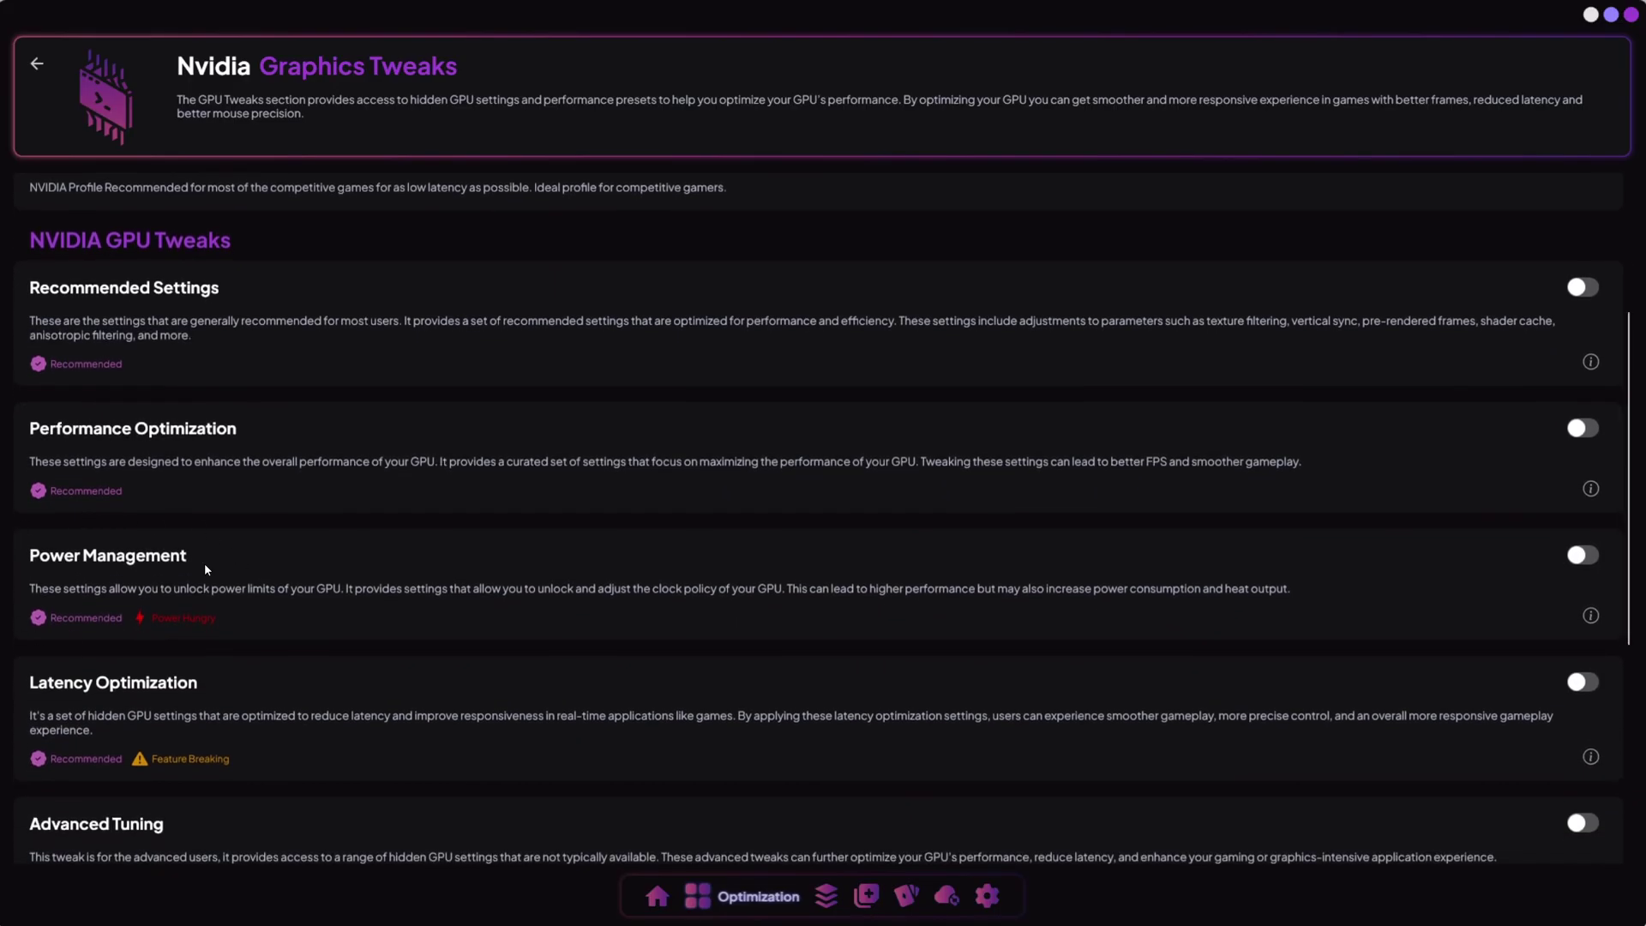
scroll(277, 546, down, 3)
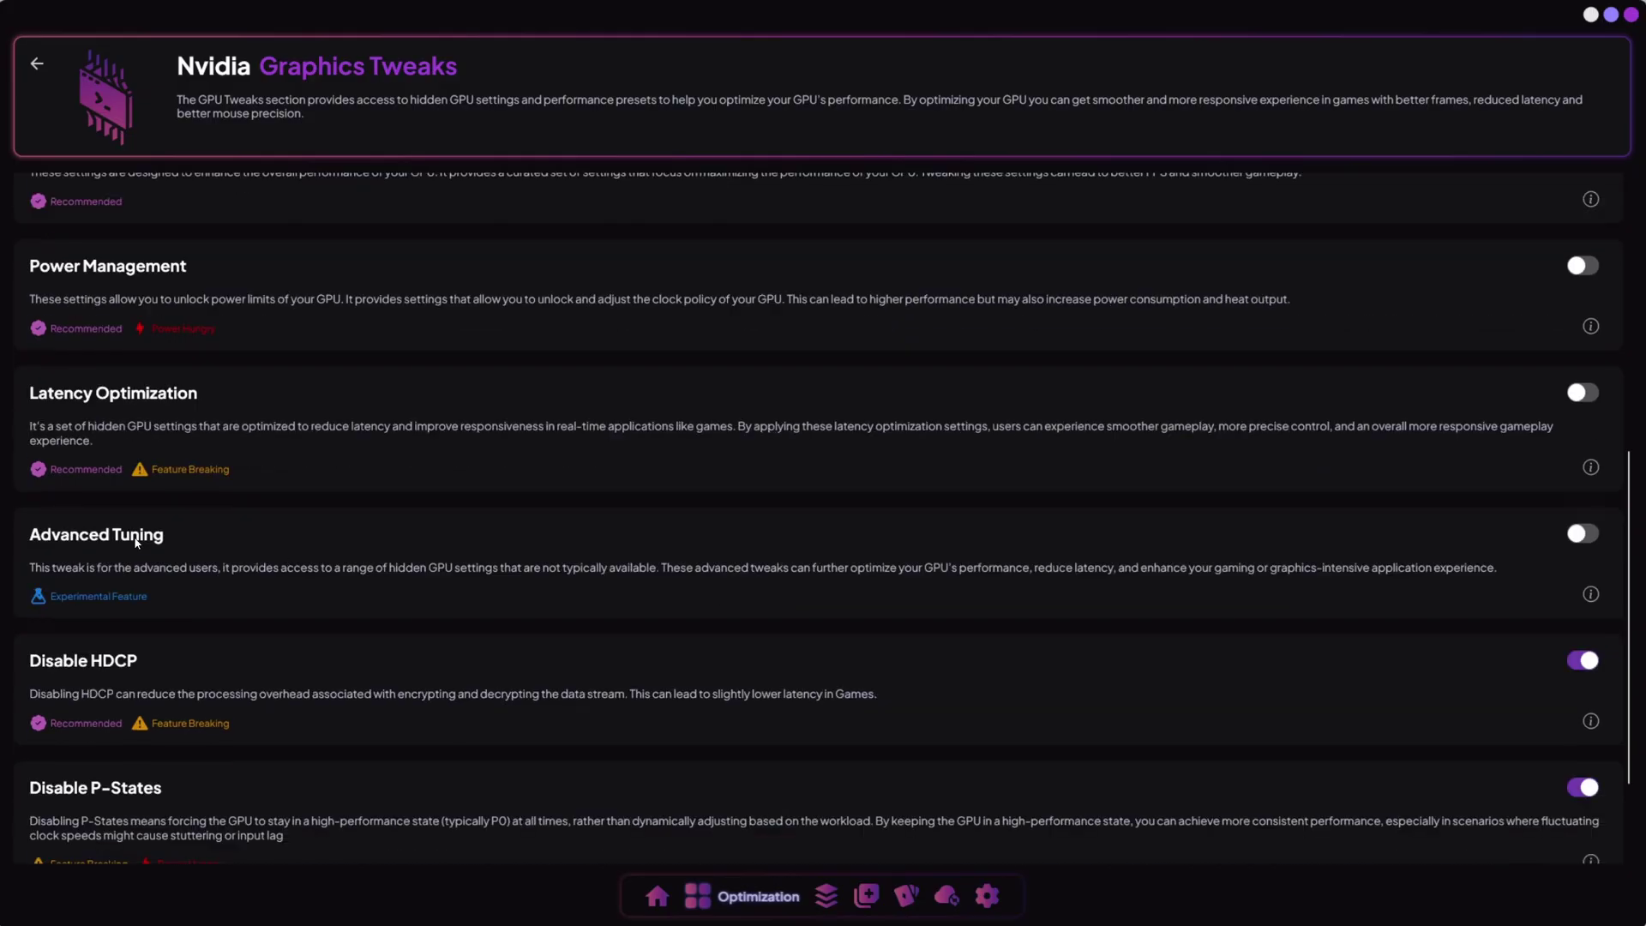
scroll(257, 527, up, 1)
scroll(233, 598, down, 2)
scroll(234, 600, down, 1)
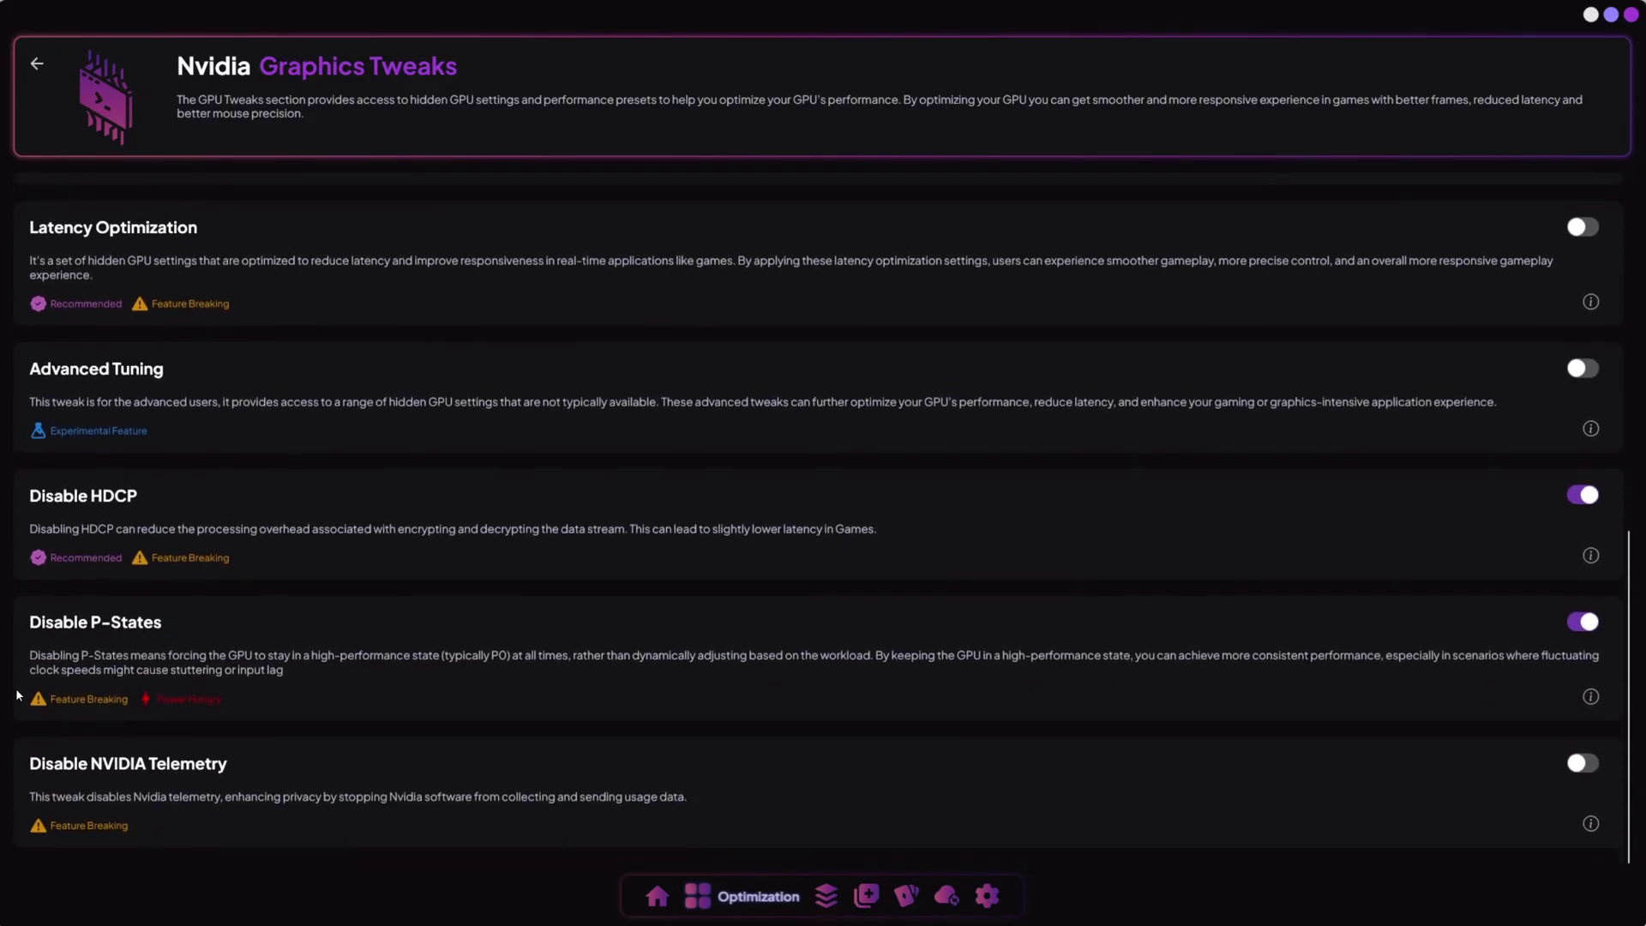
Clean out the Temporary Files in the Utilities Disk Cleanup tool.
click(36, 61)
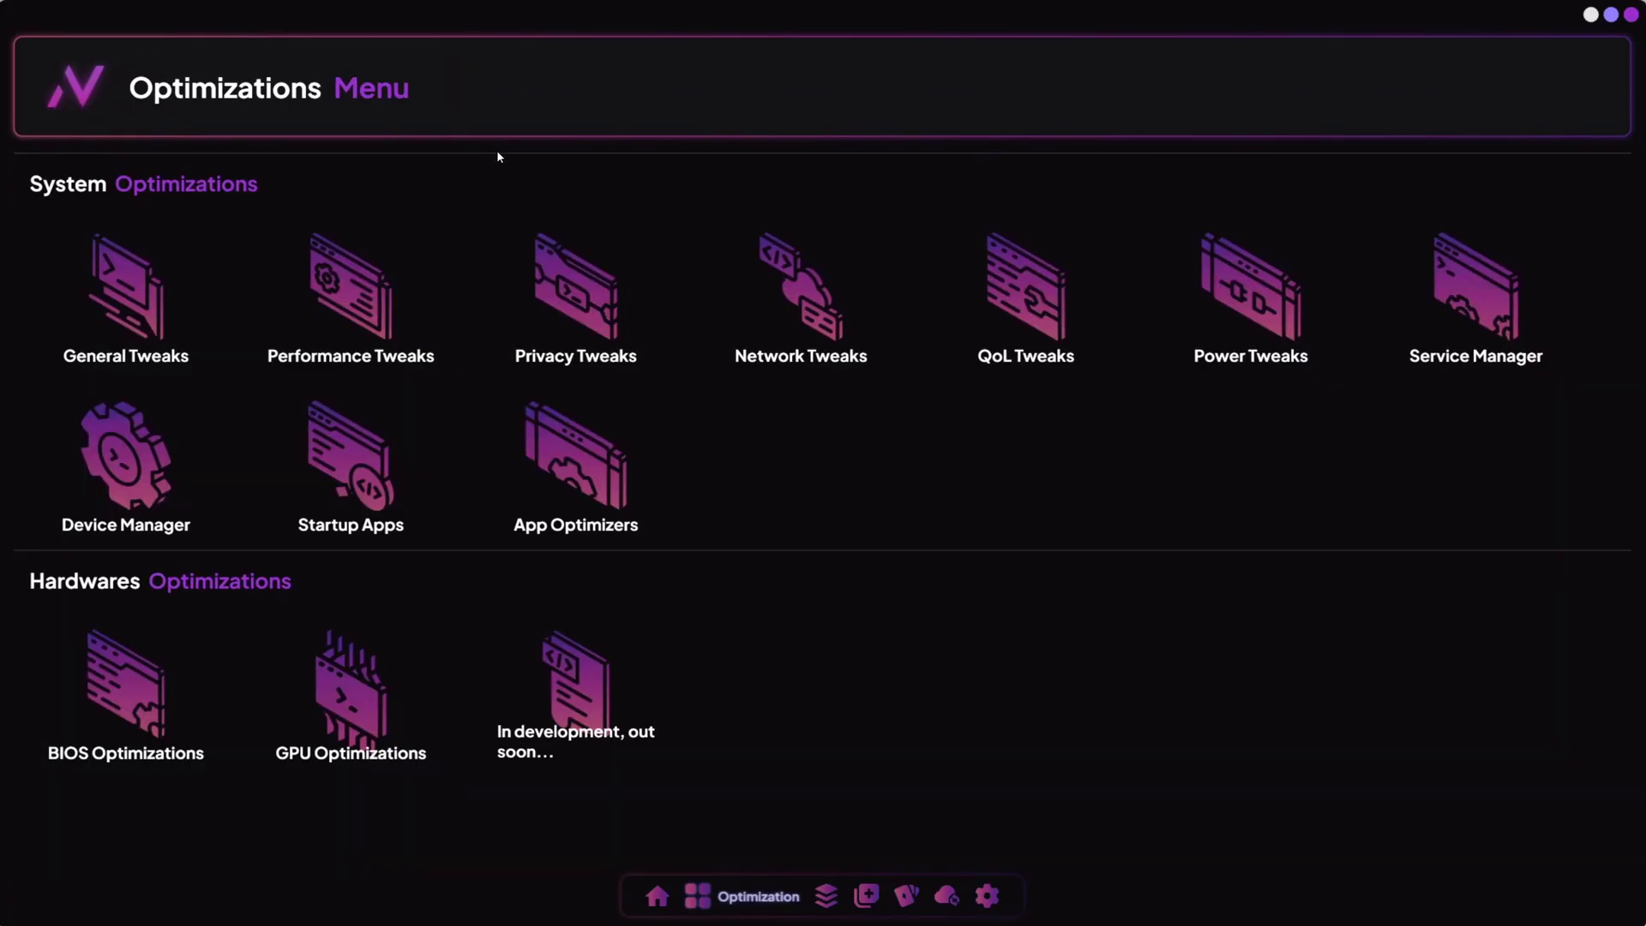
click(822, 900)
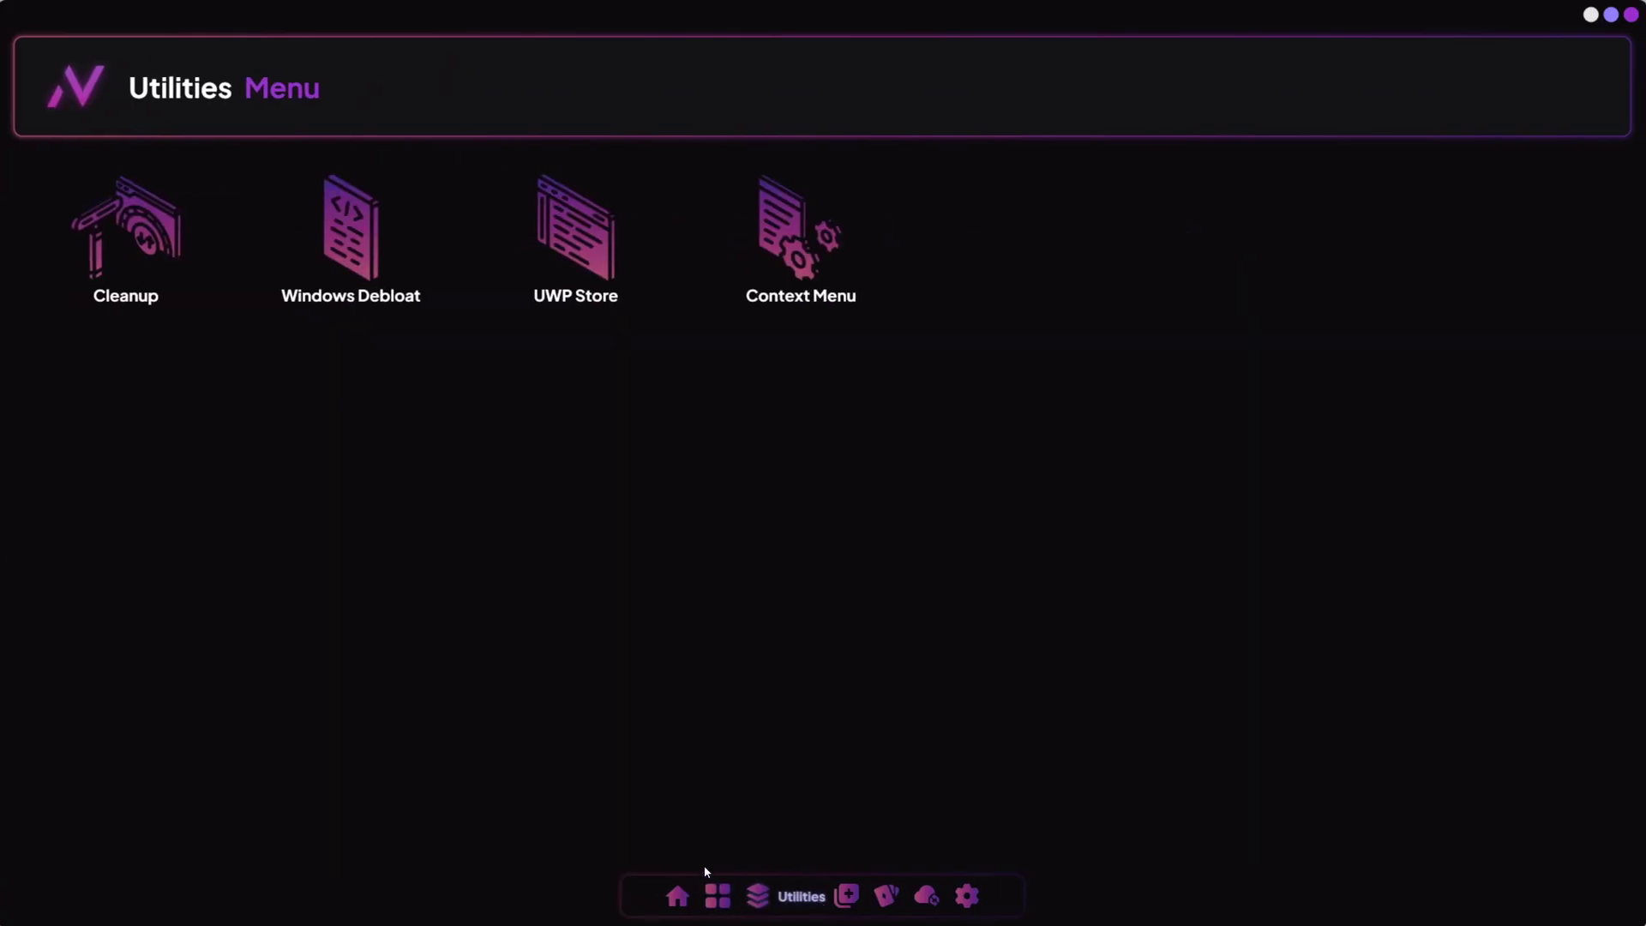
click(144, 286)
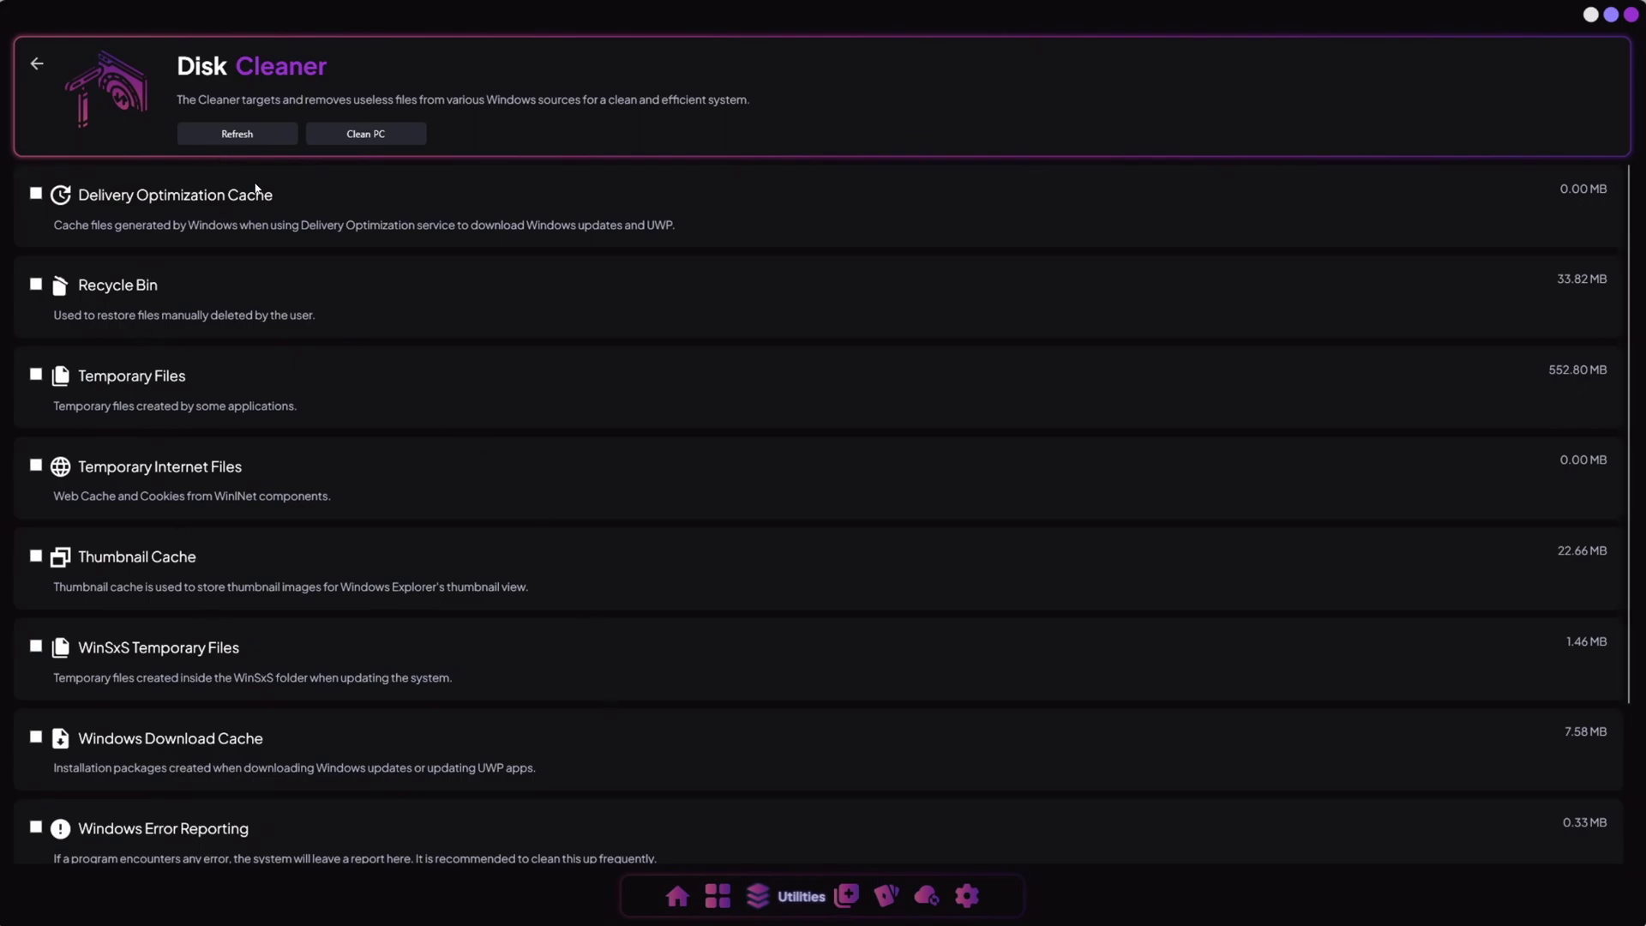
click(35, 376)
click(374, 134)
Go back to Utilities and bring up the Windows Debloat app list.
click(37, 64)
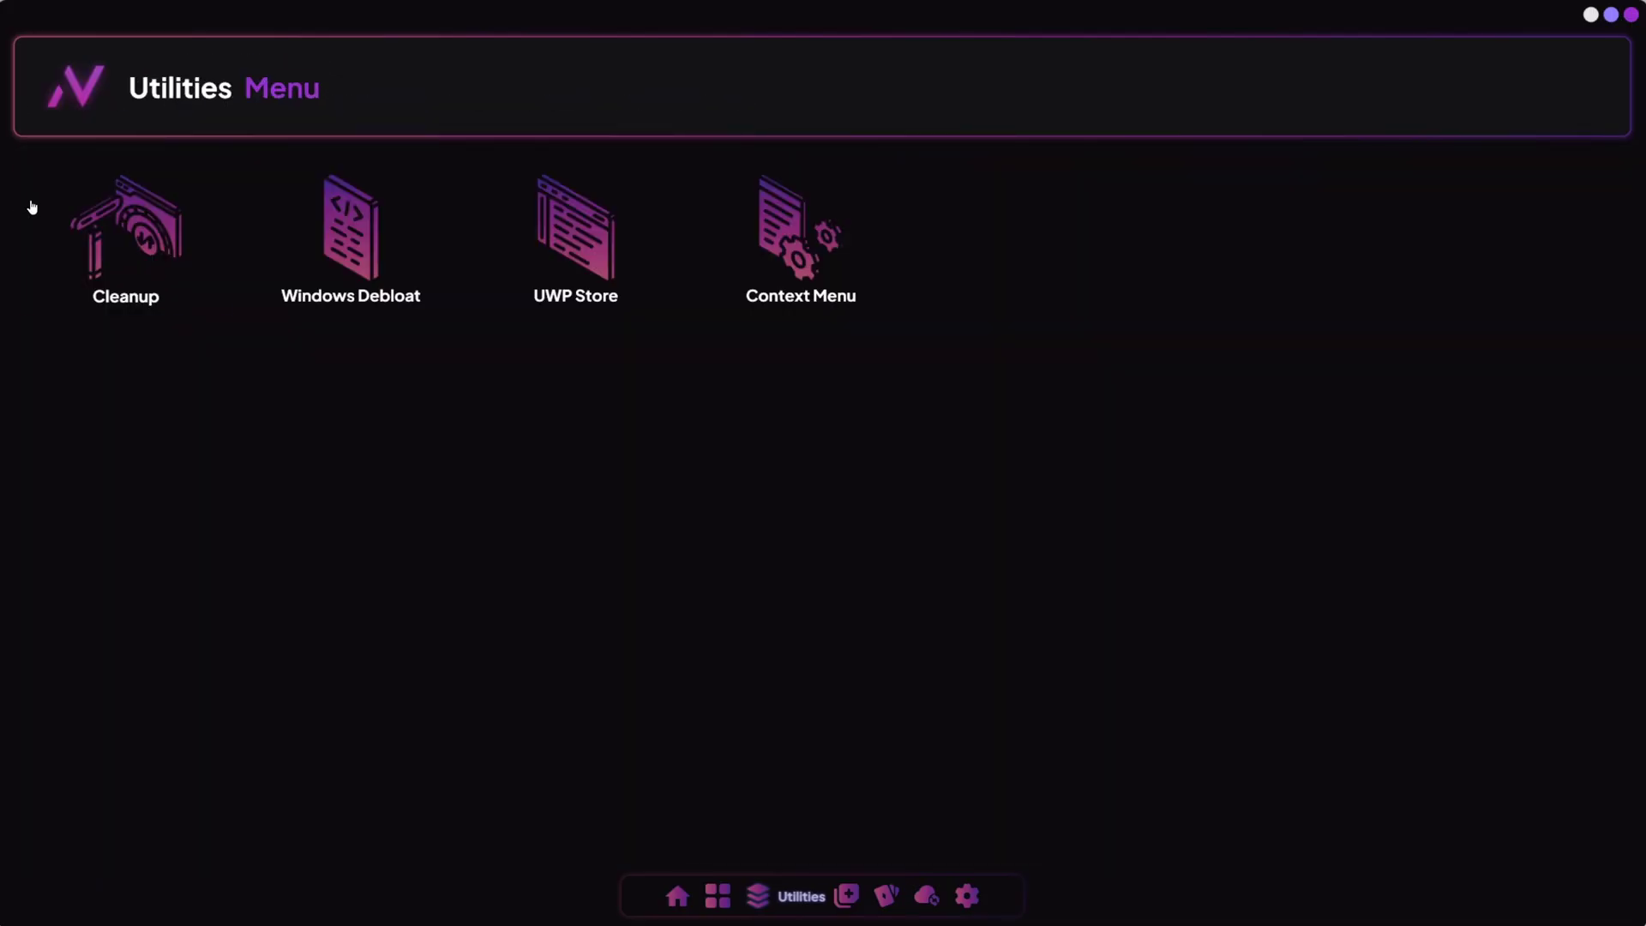
click(404, 271)
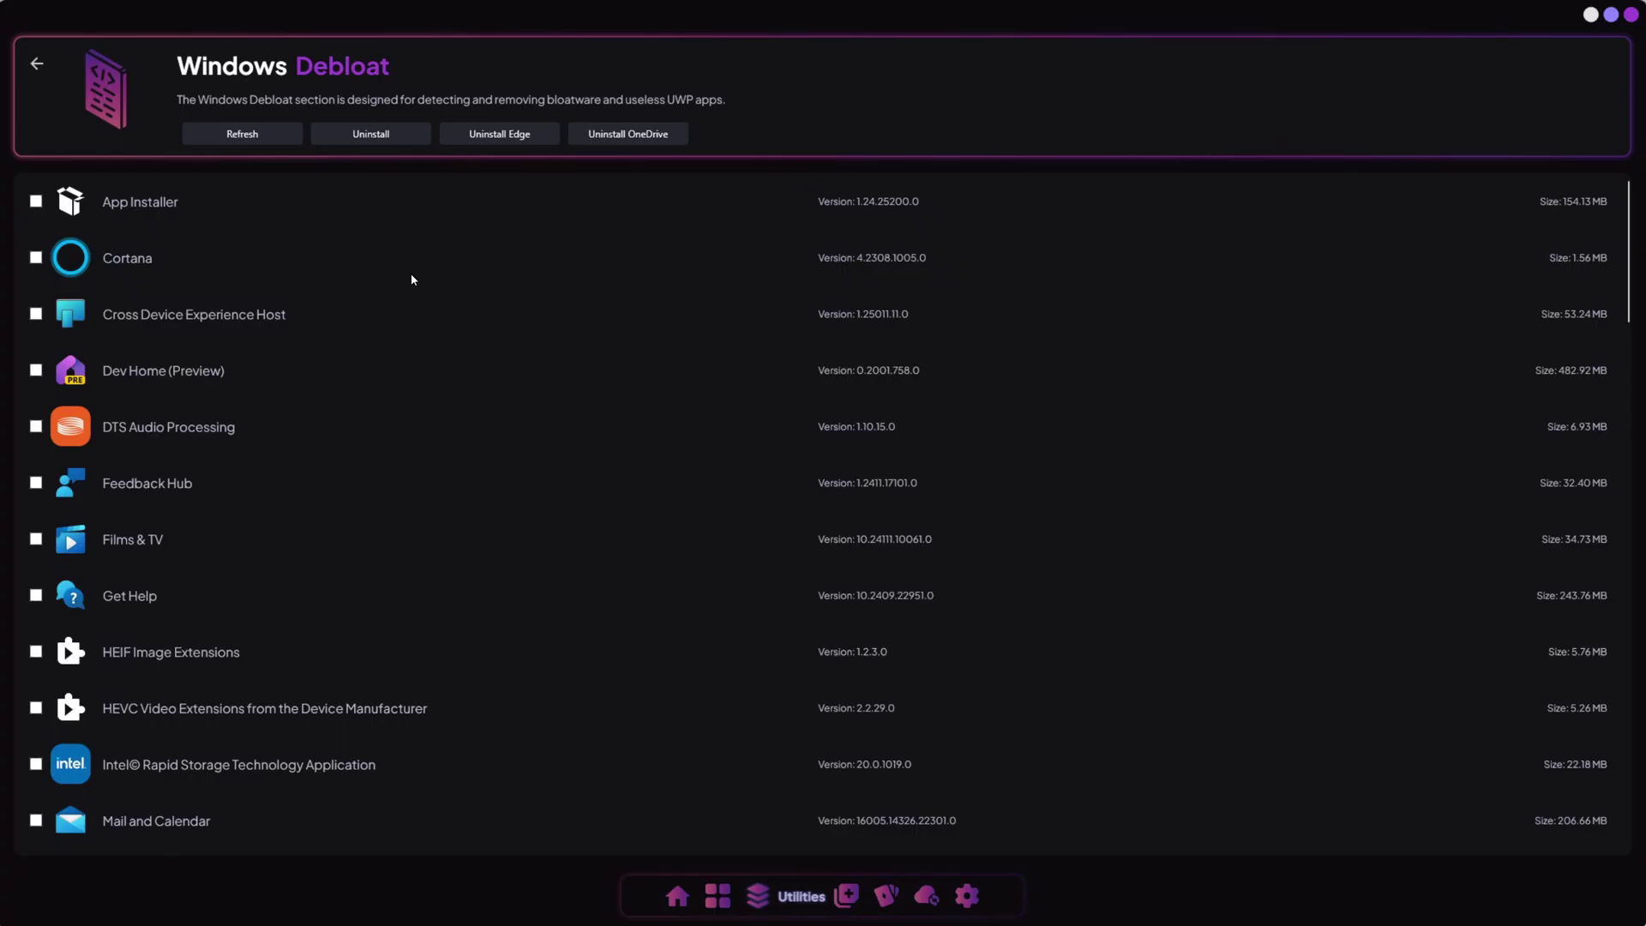
scroll(343, 341, down, 15)
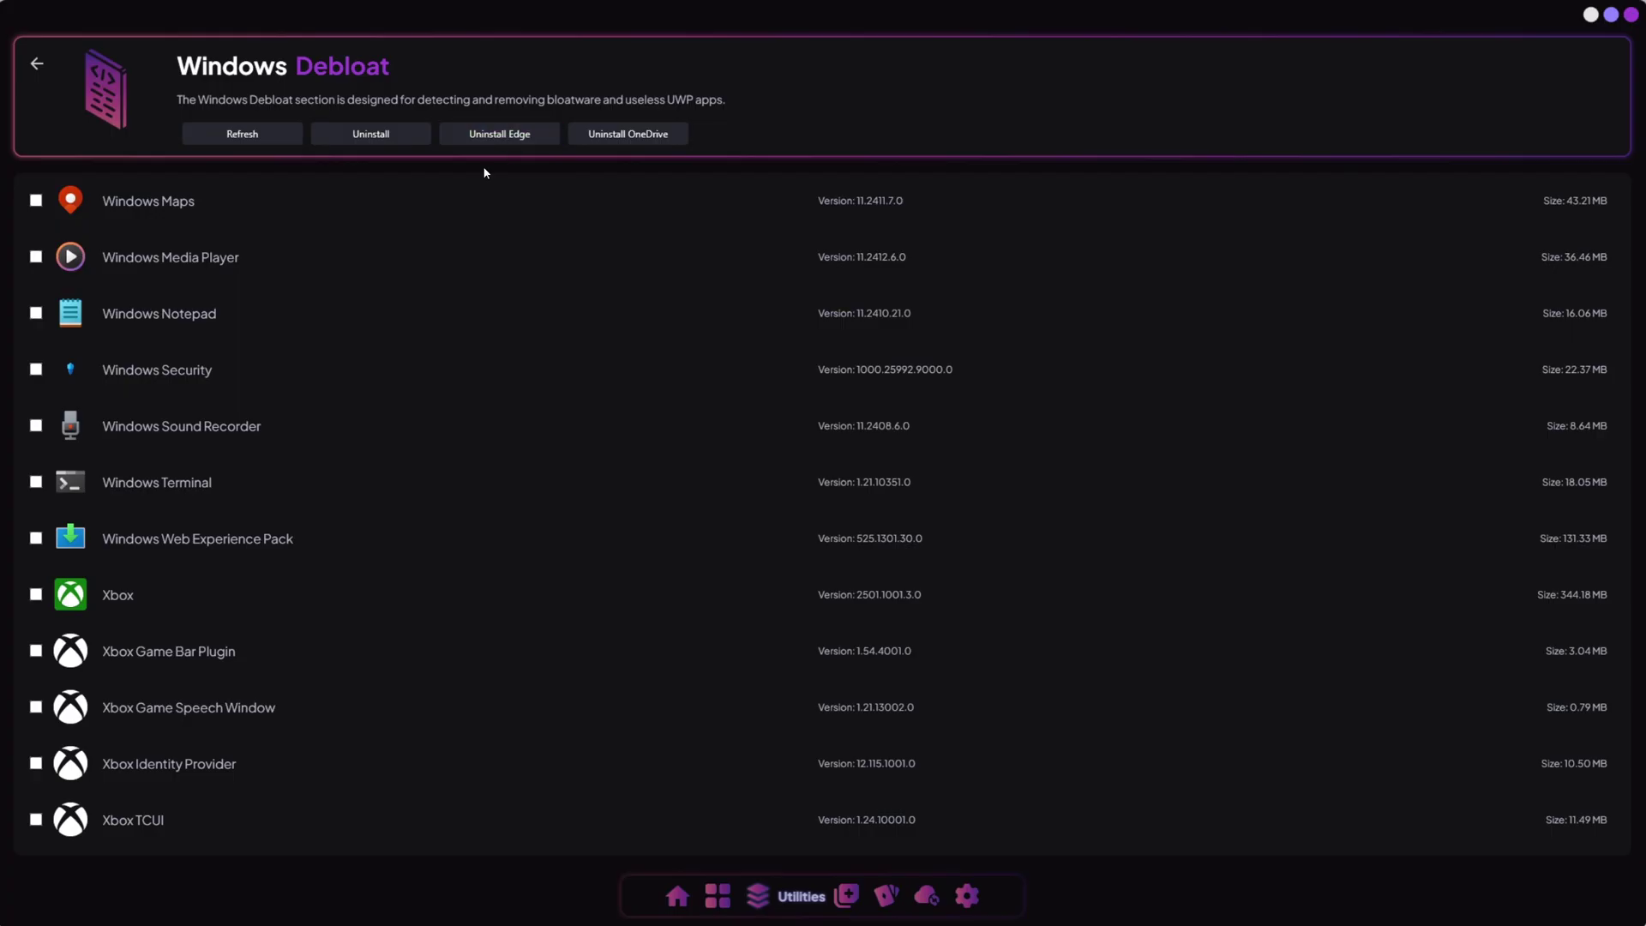
Review the UWP app store, then the Context Menu additions page in Utilities.
key(Escape)
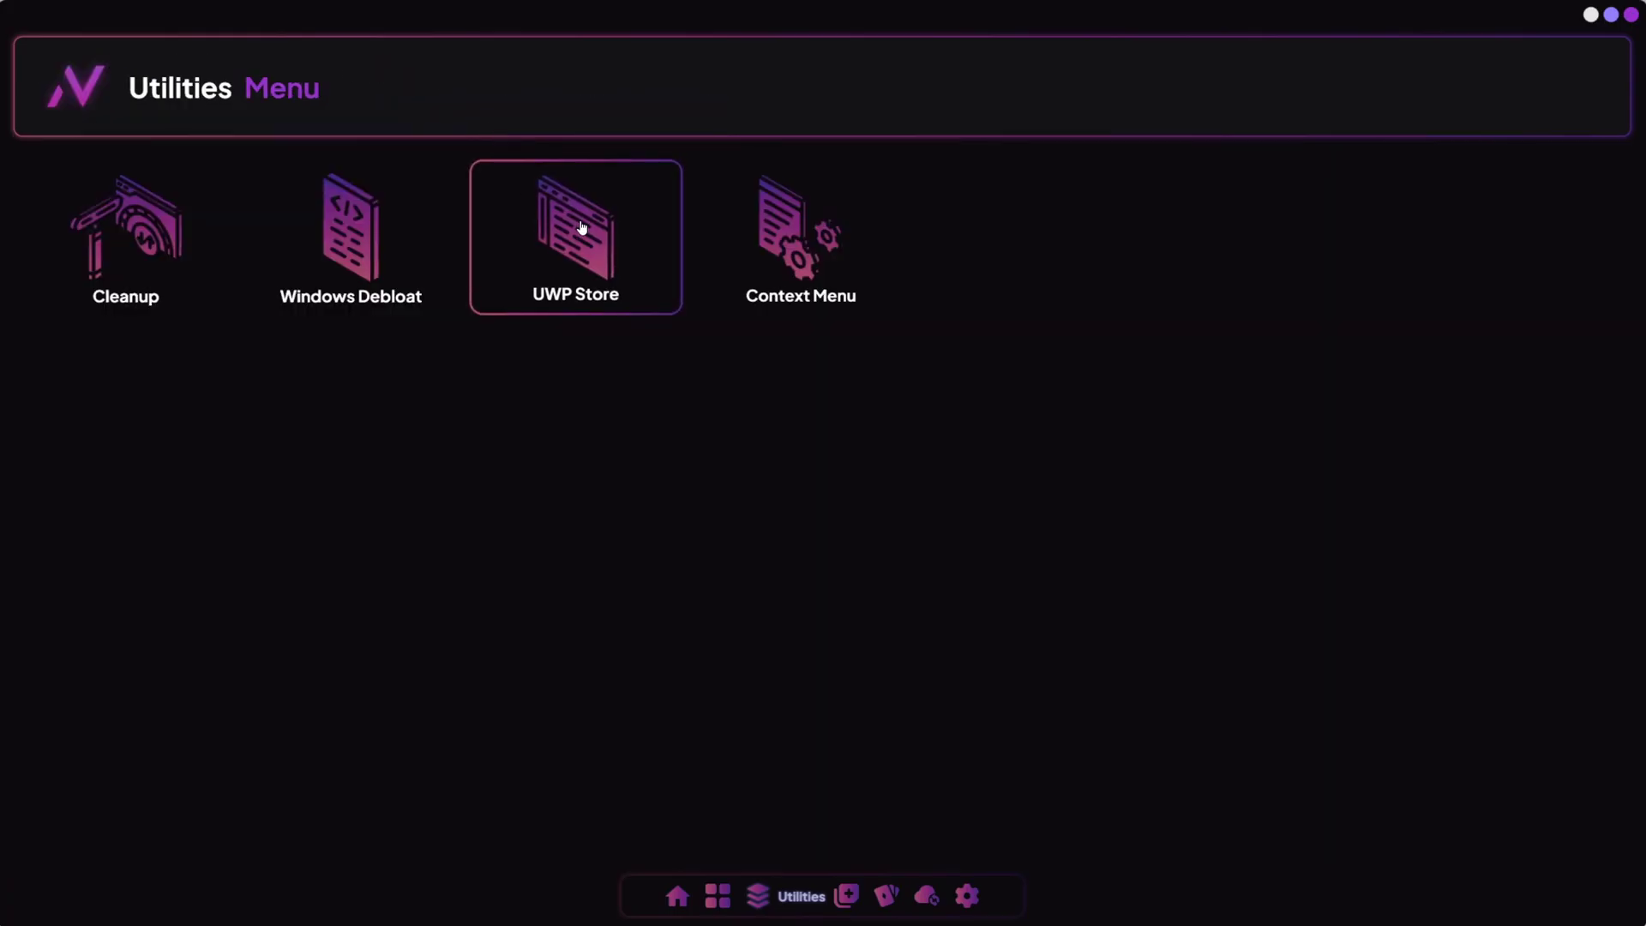
click(581, 228)
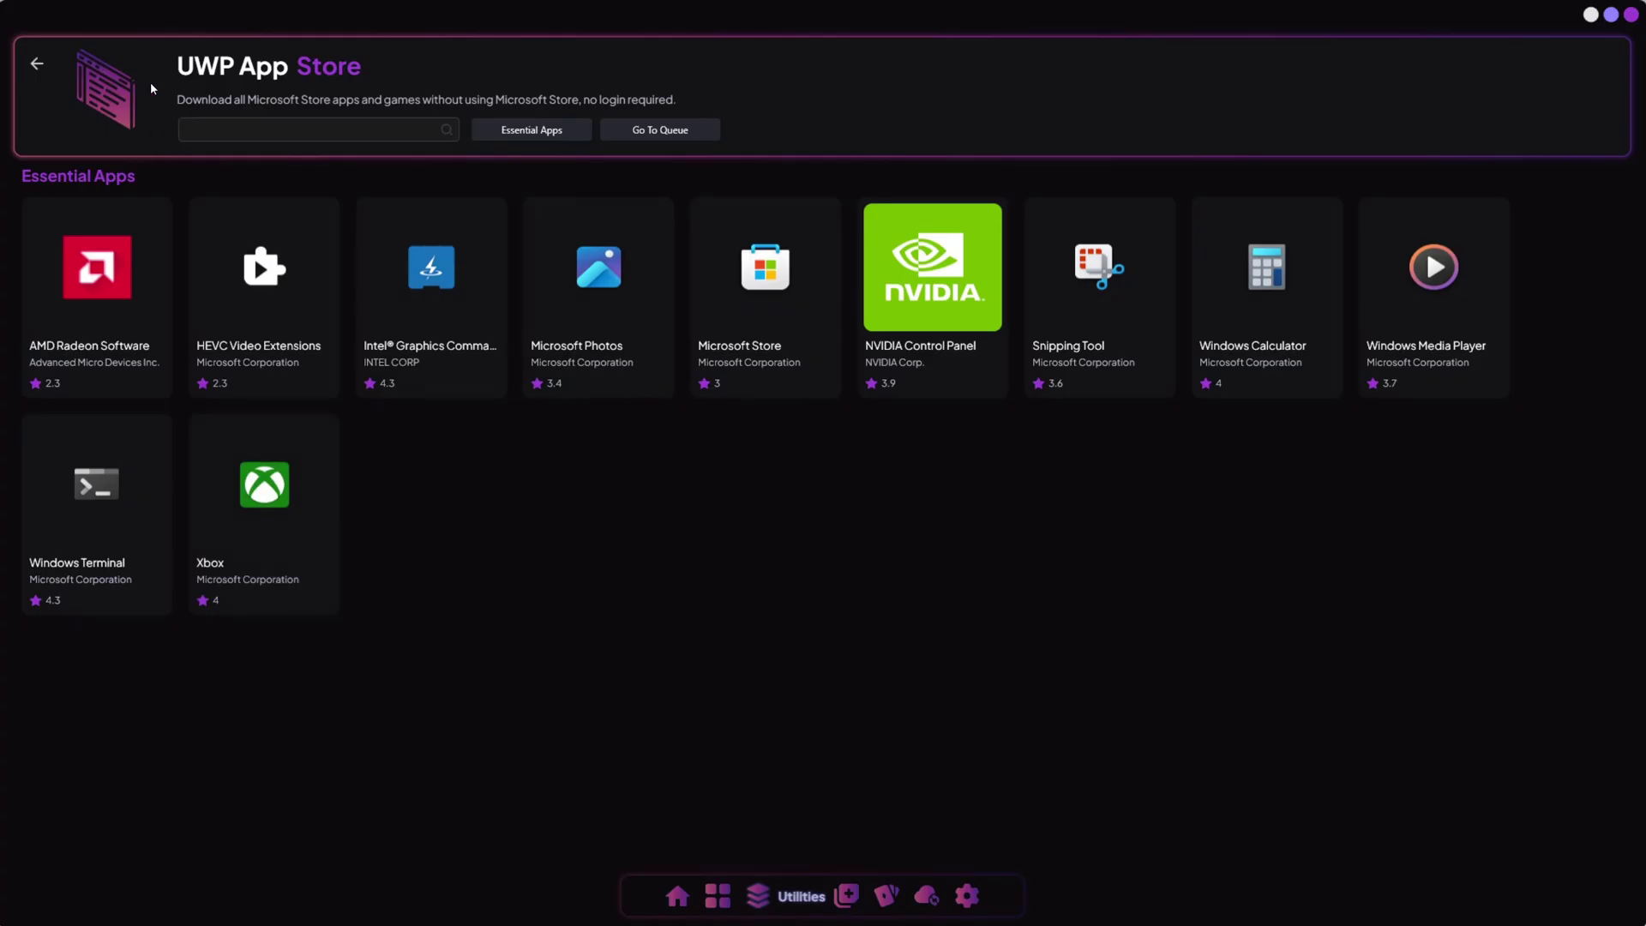
key(alt+Left)
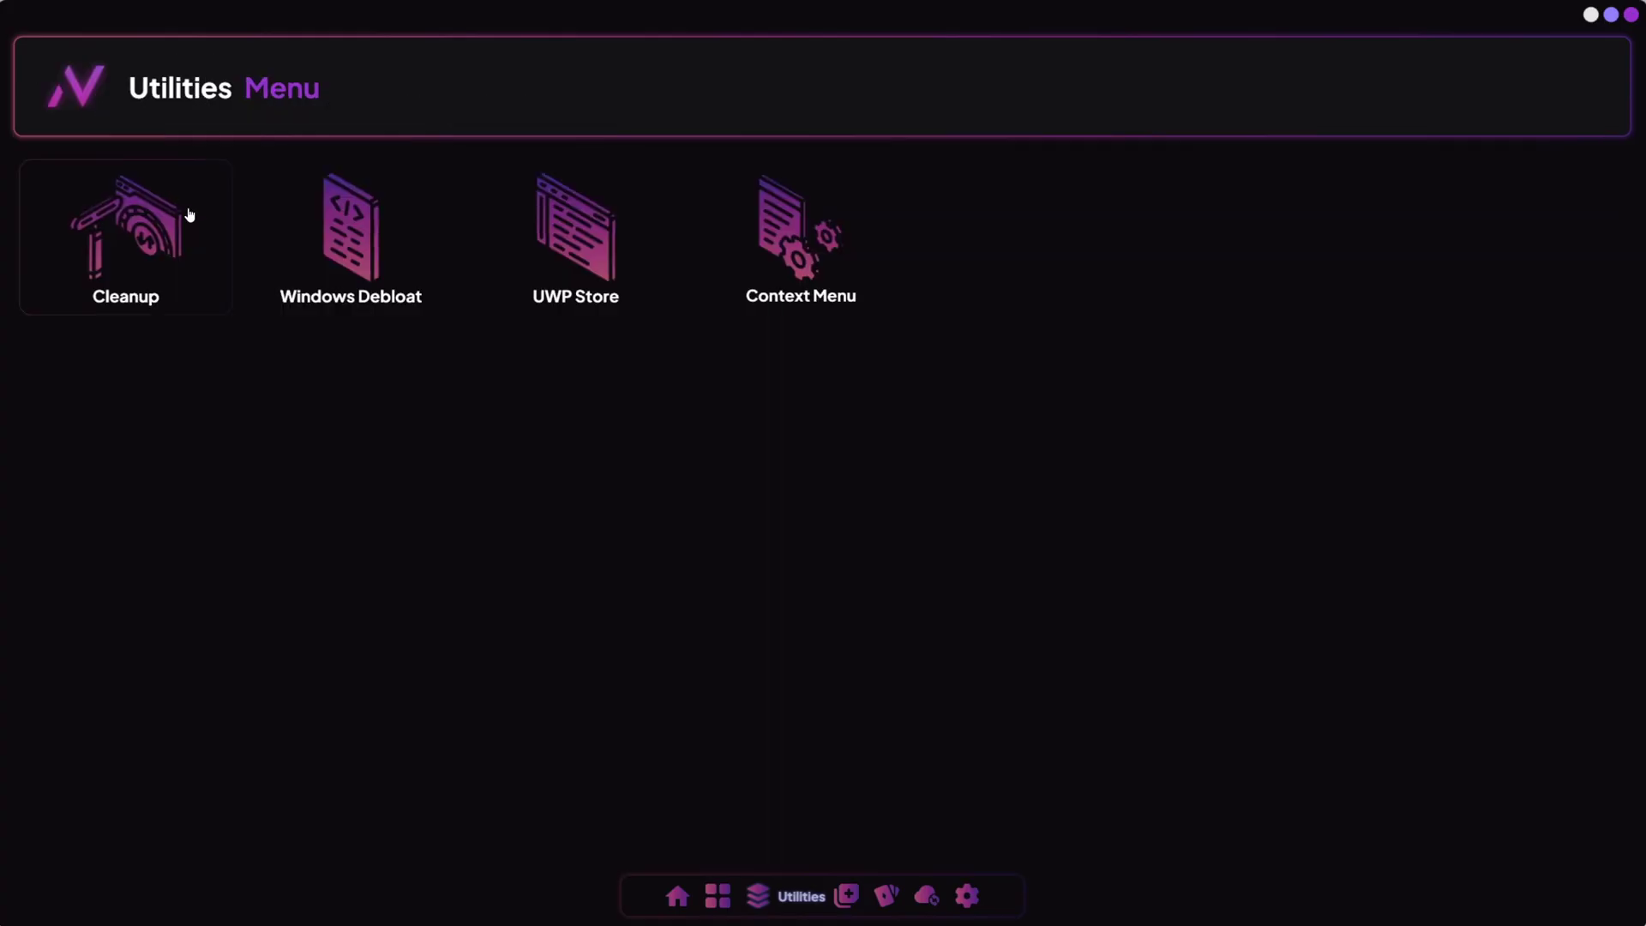
click(764, 250)
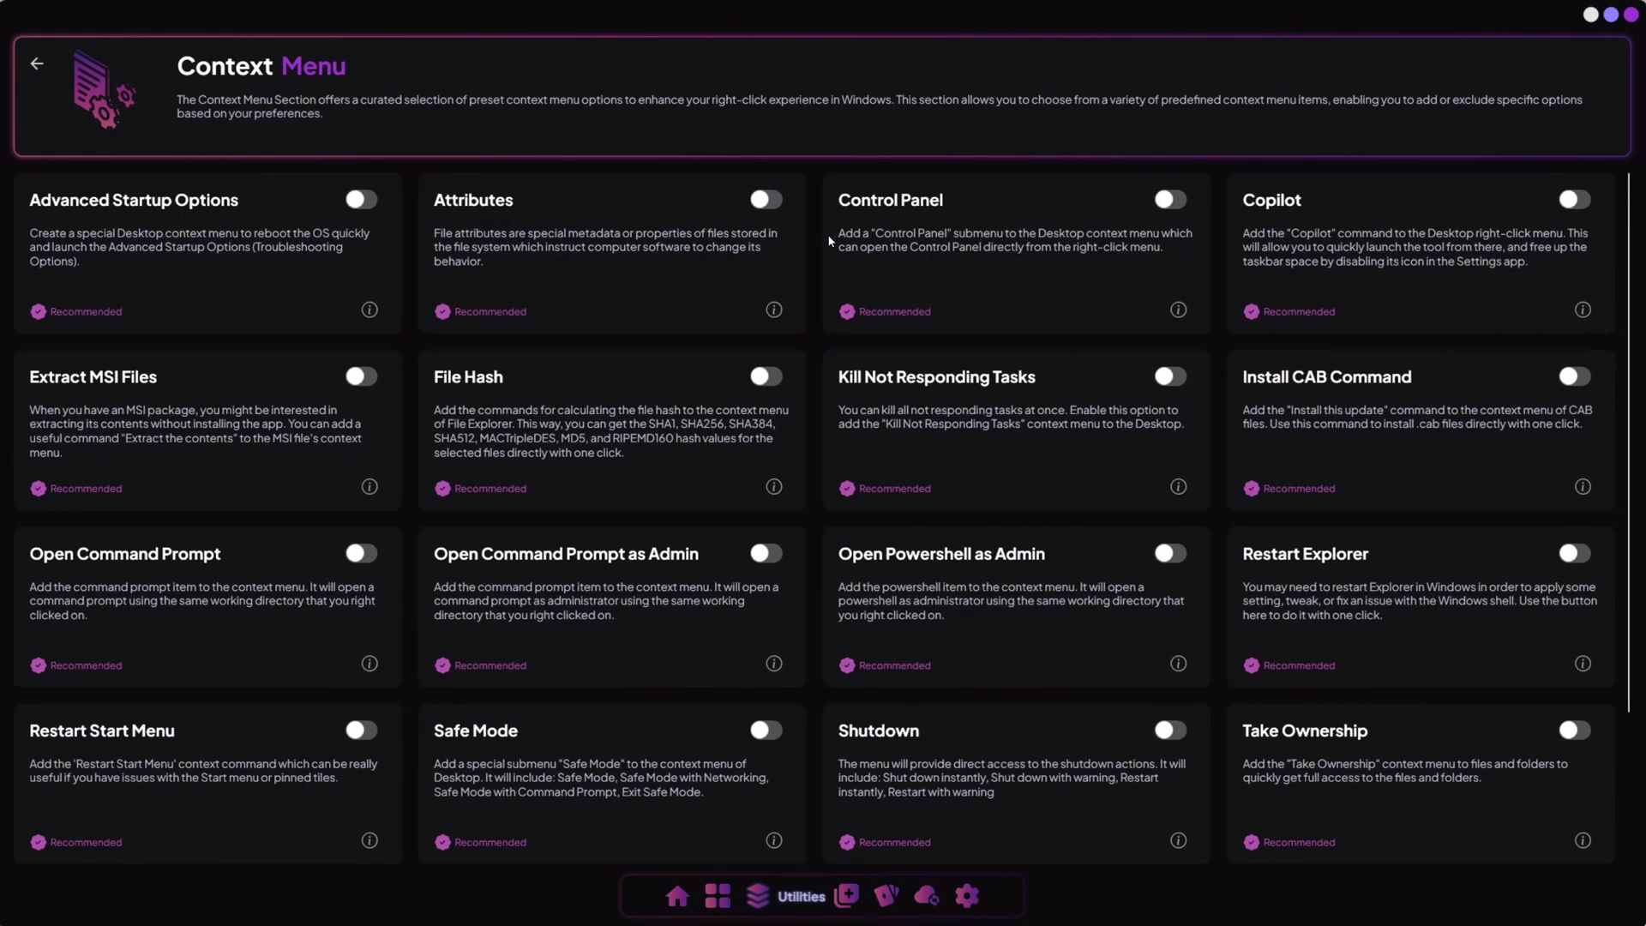
Demo the full classic right-click menu on nvidiaProfileInspector.exe in File Explorer.
key(alt+Tab)
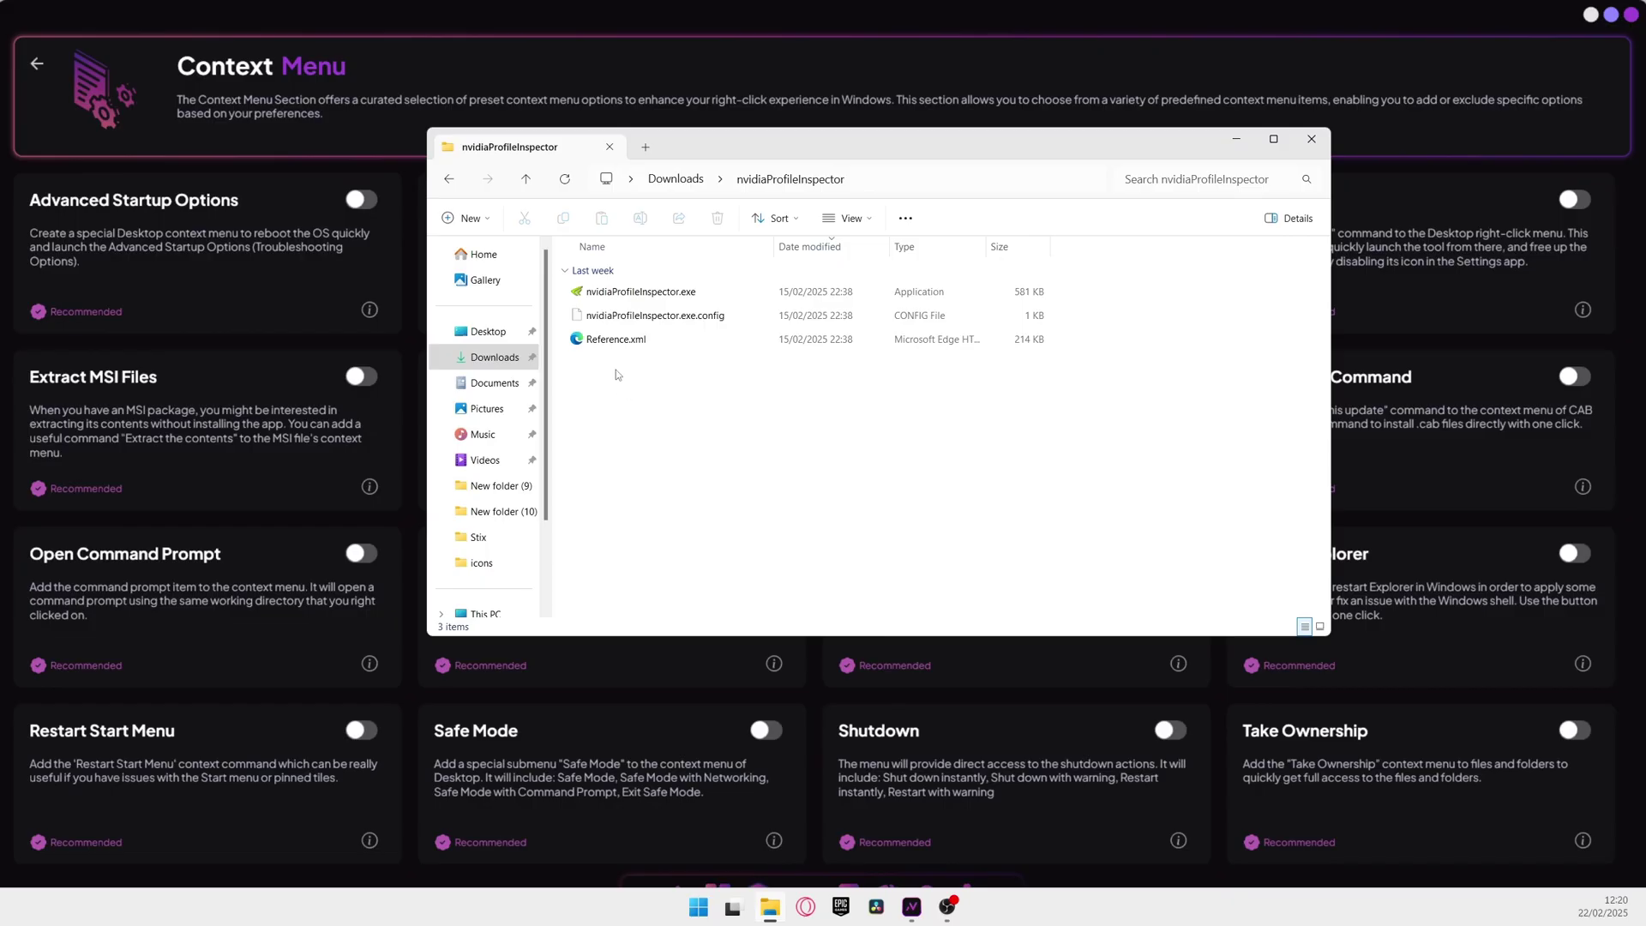
right_click(592, 295)
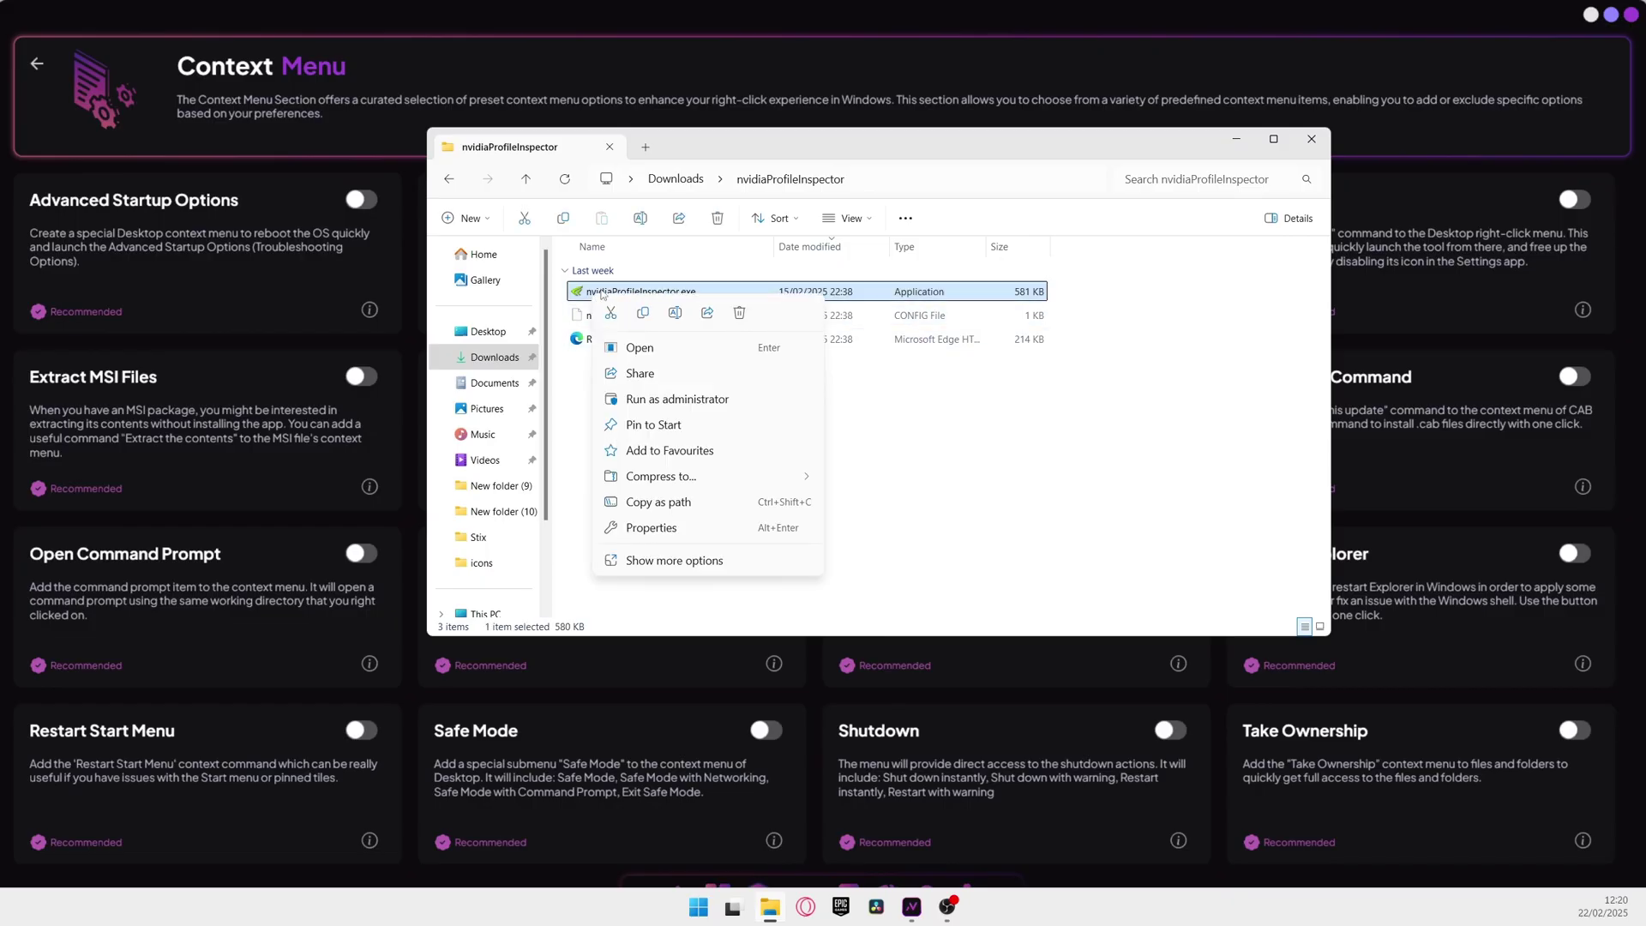
click(713, 562)
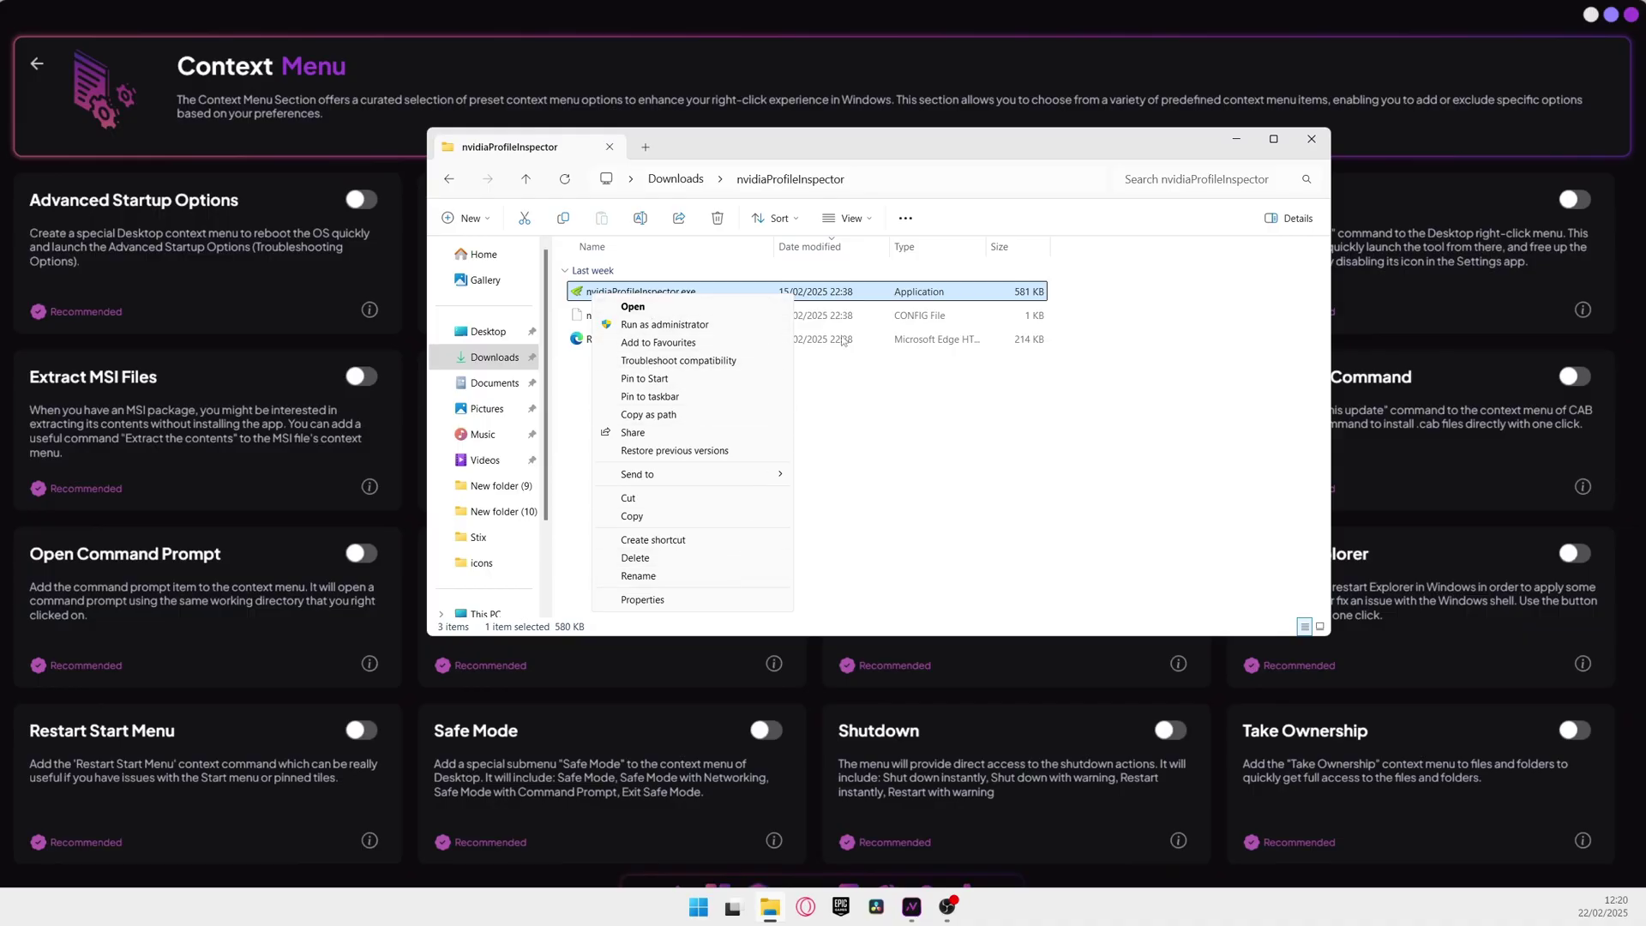
scroll(287, 529, down, 3)
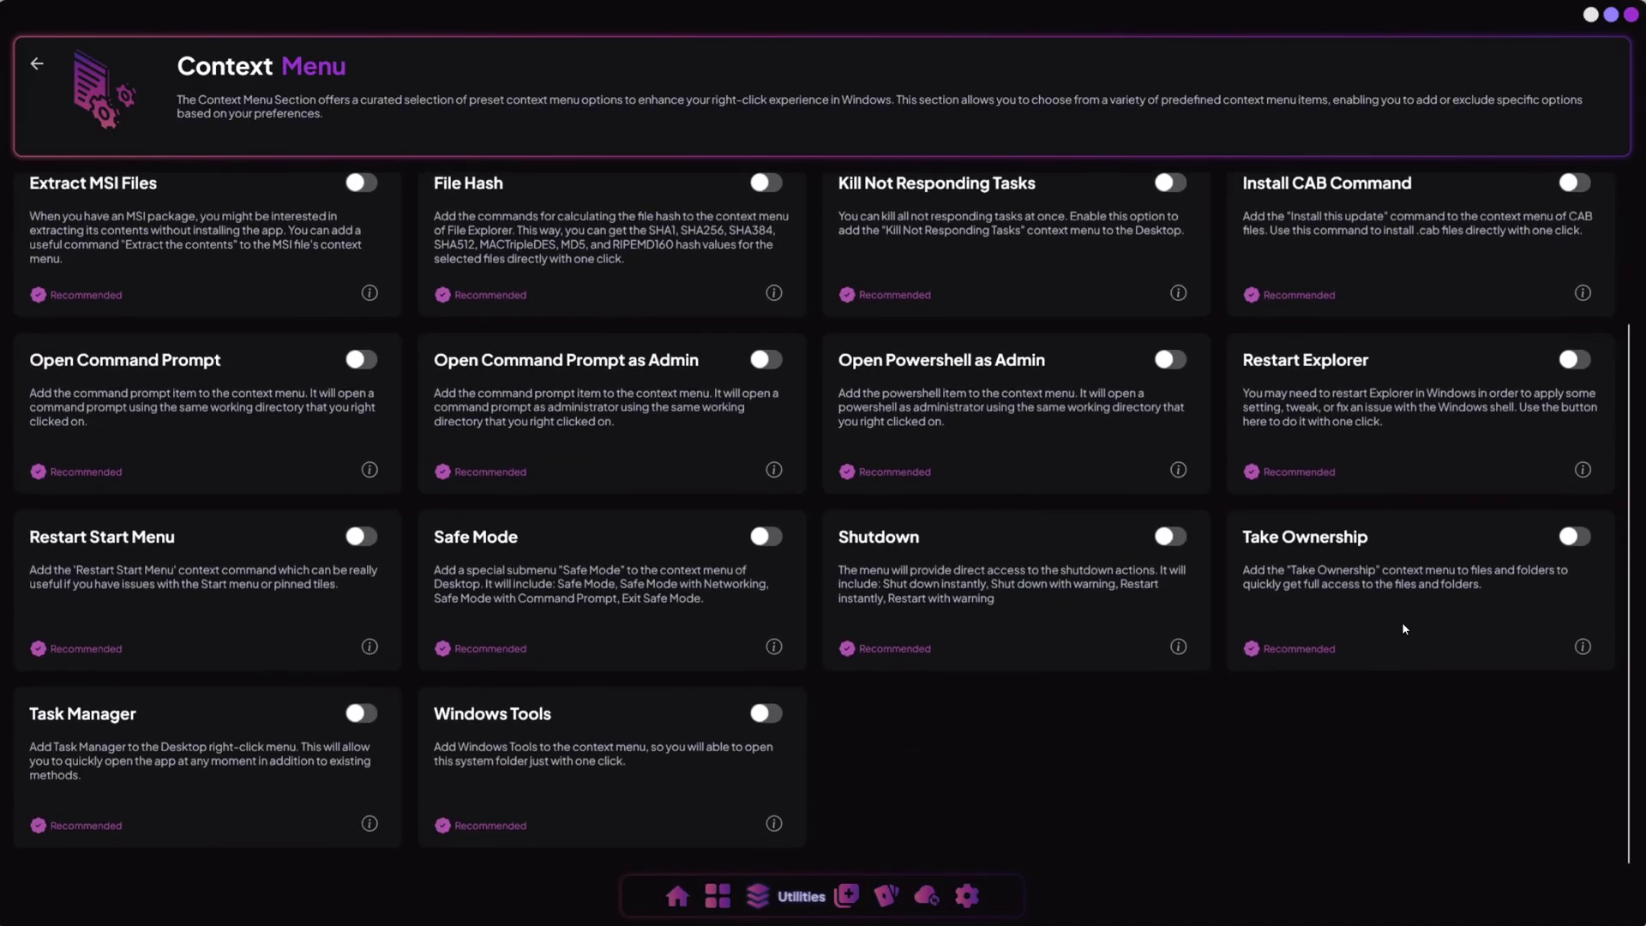
Go into the benchmarks section and bring up Fortnite's Arena optimization settings.
click(847, 895)
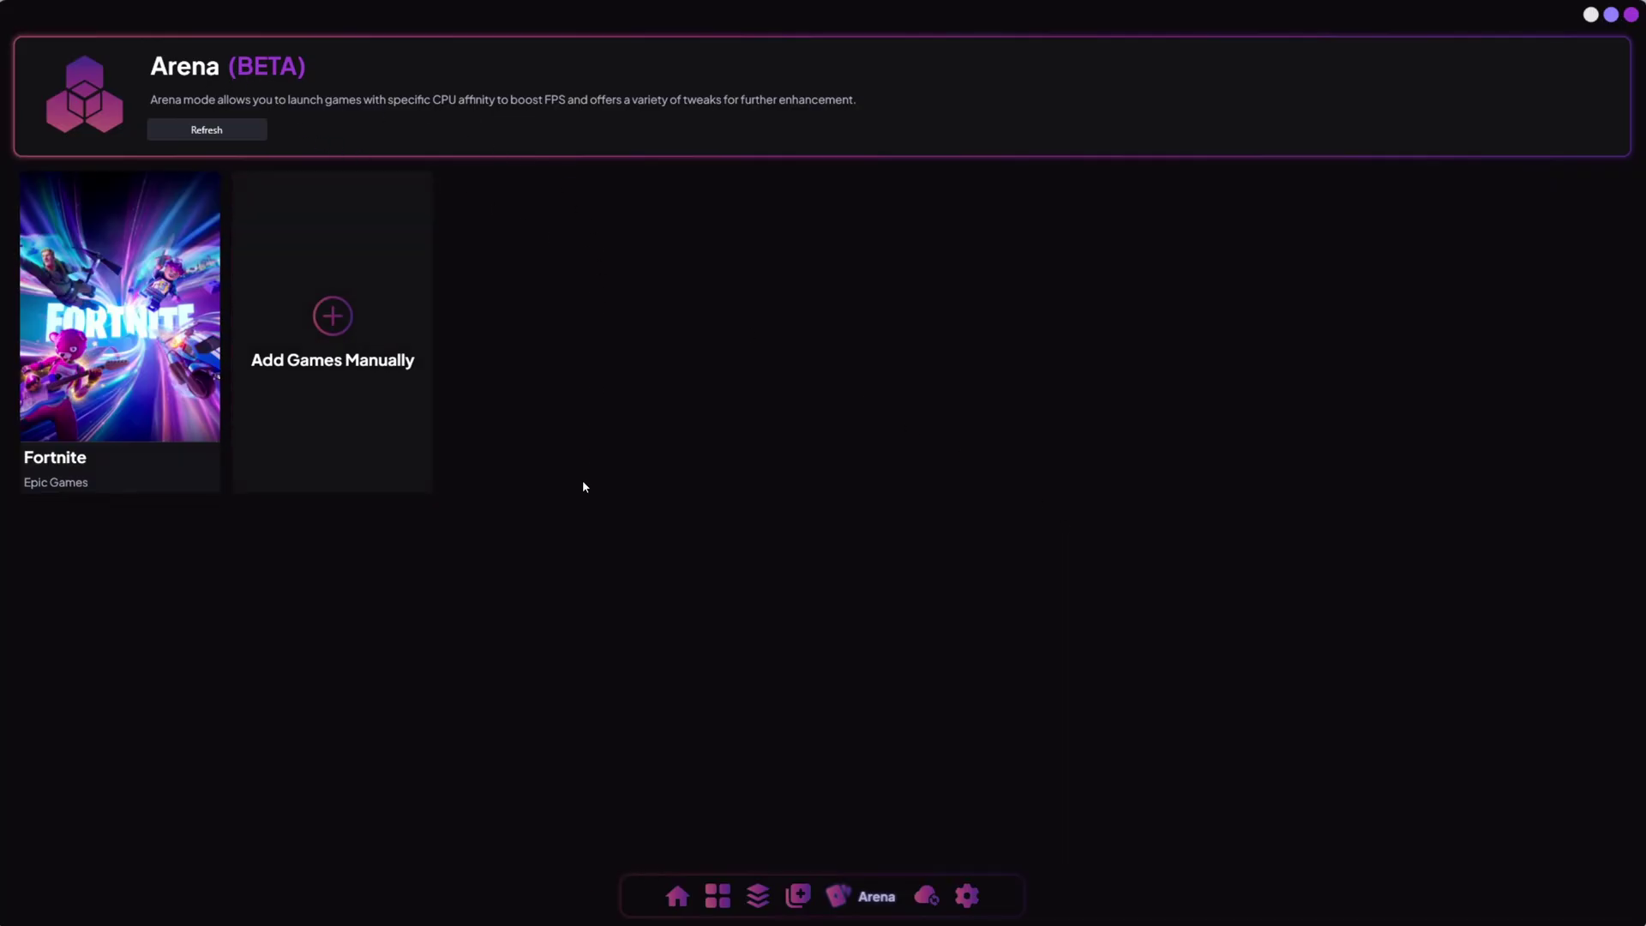
mouse_move(120, 331)
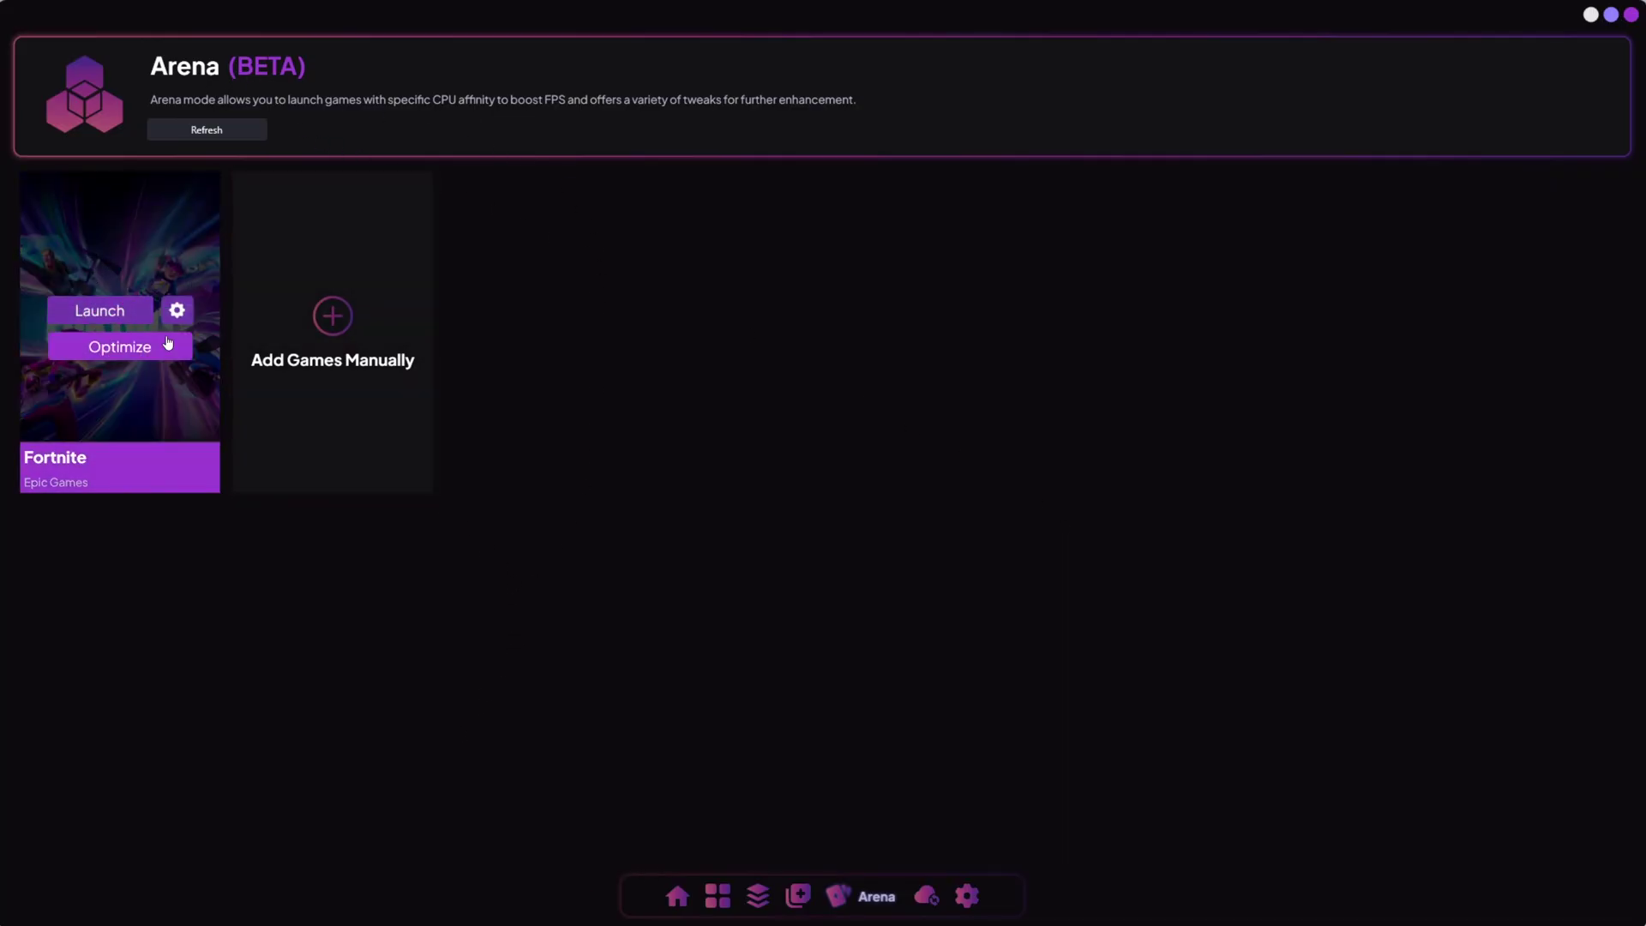
click(176, 309)
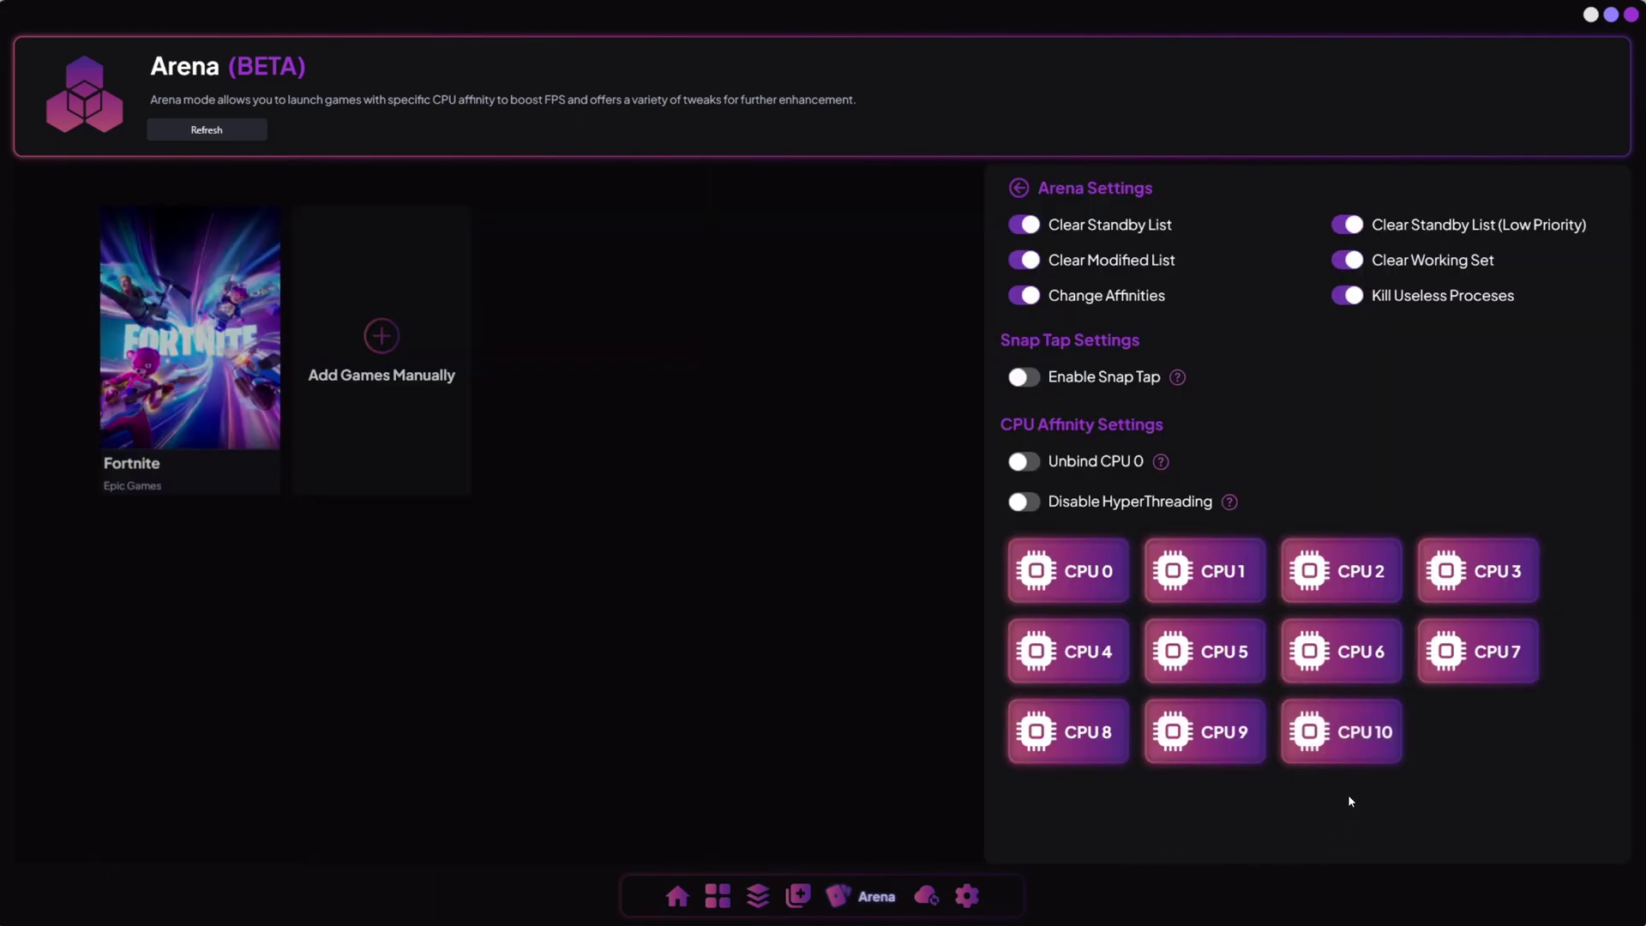
Remove CPU 10, CPU 9 and CPU 8 from Fortnite's affinity and save the Arena settings.
click(1344, 744)
click(1187, 746)
click(1032, 745)
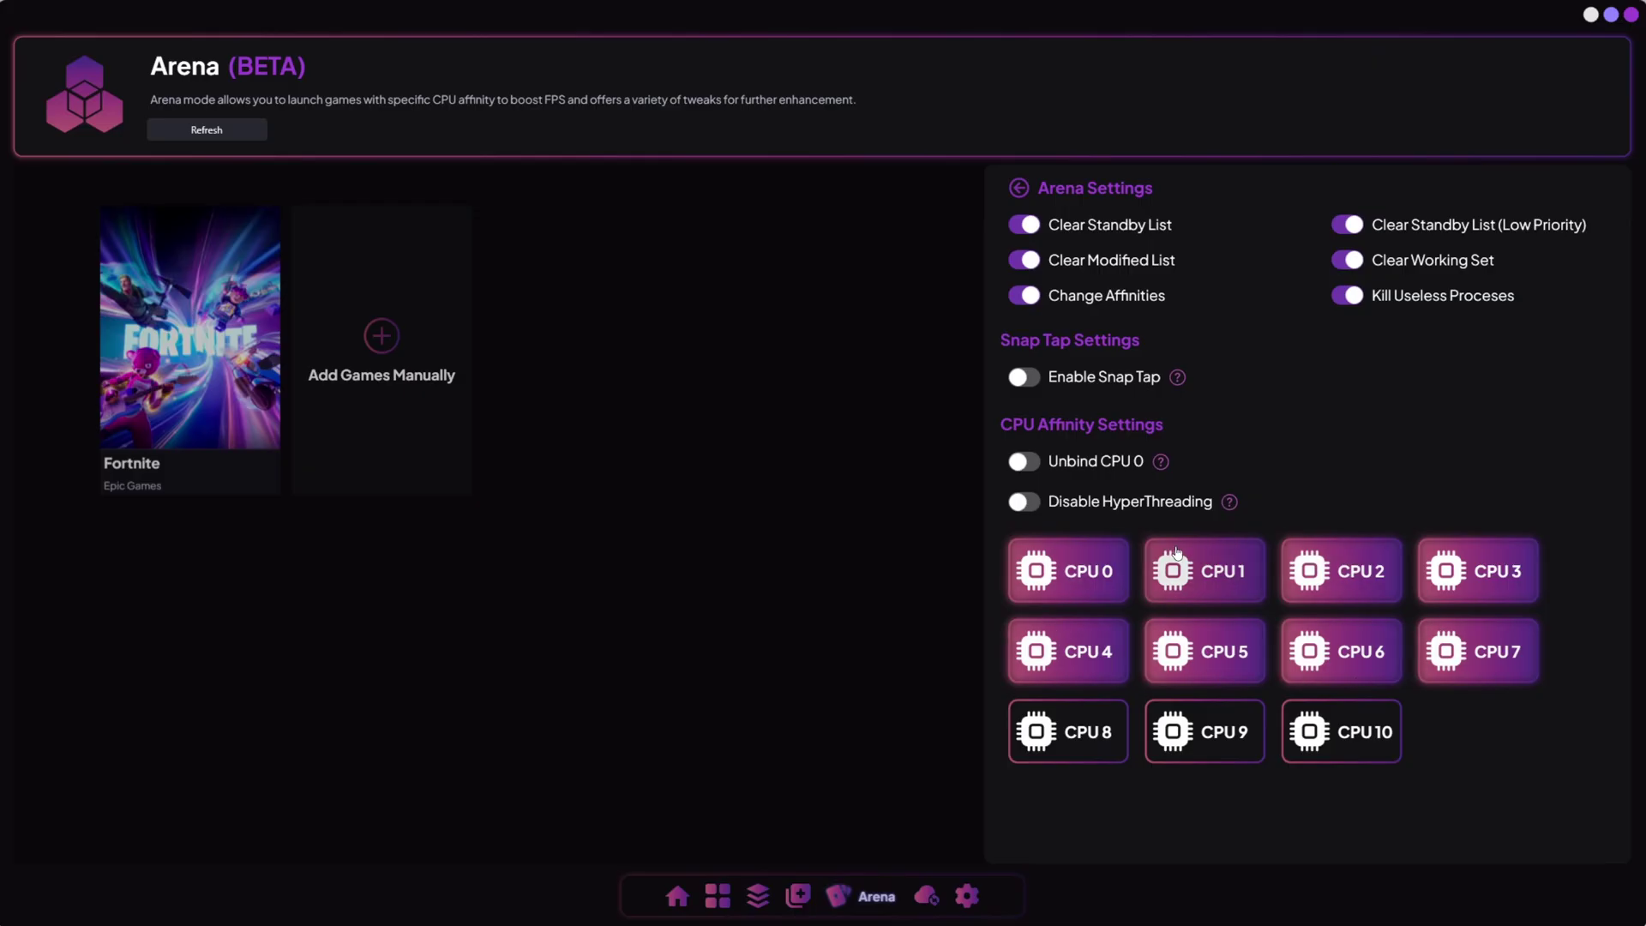
click(952, 460)
mouse_move(190, 342)
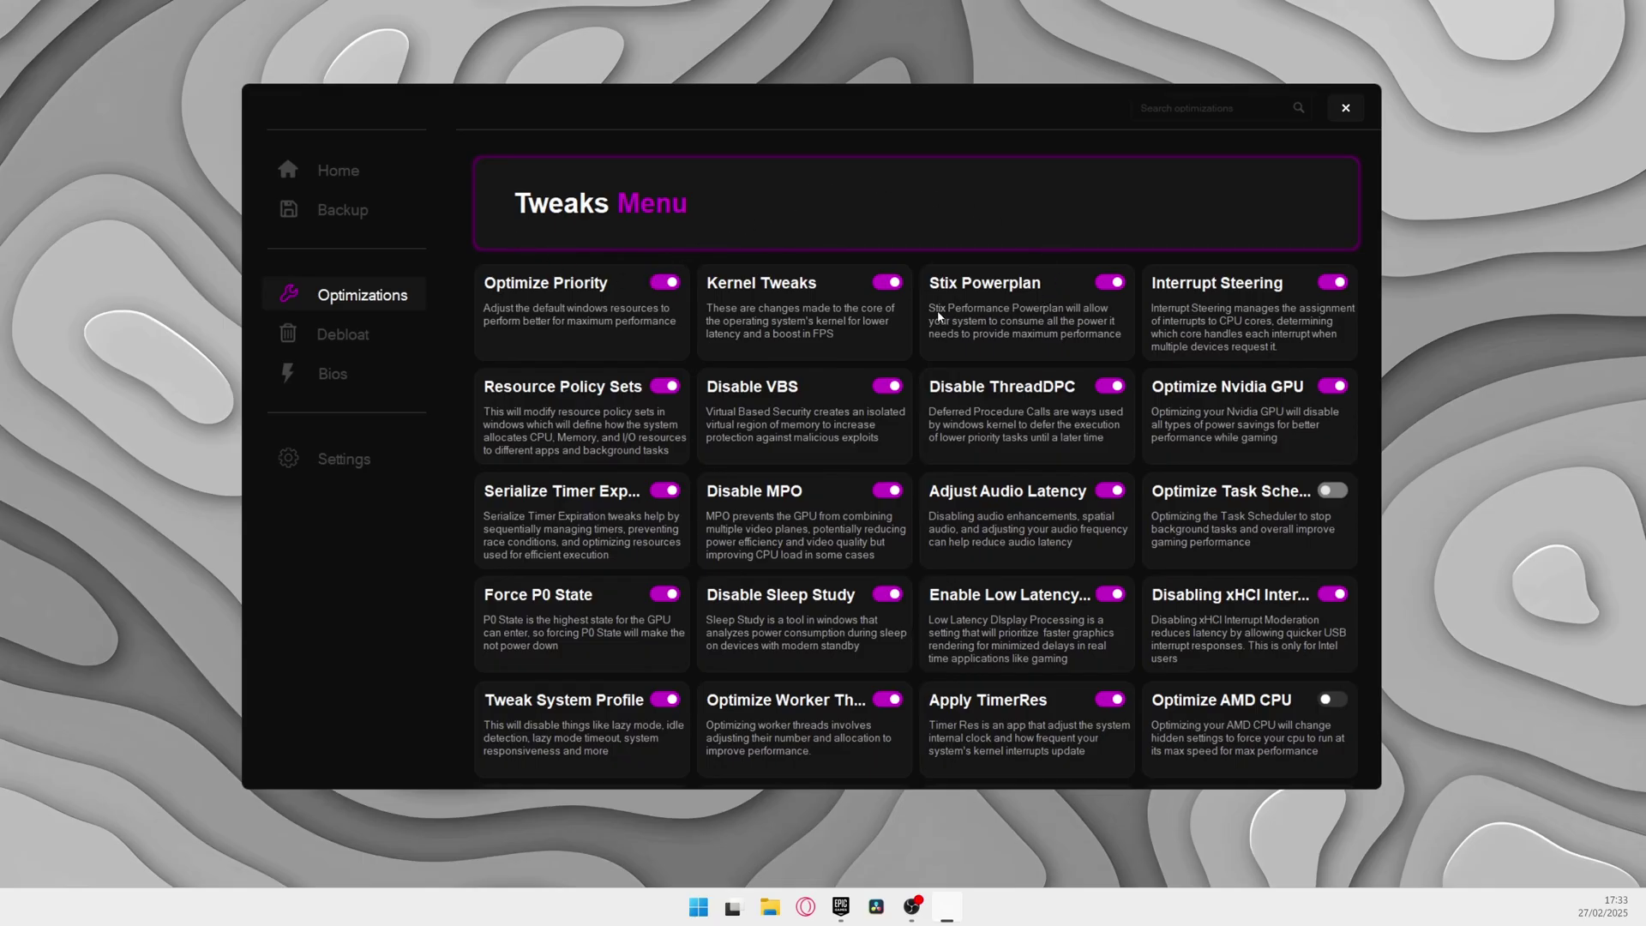
scroll(770, 445, down, 2)
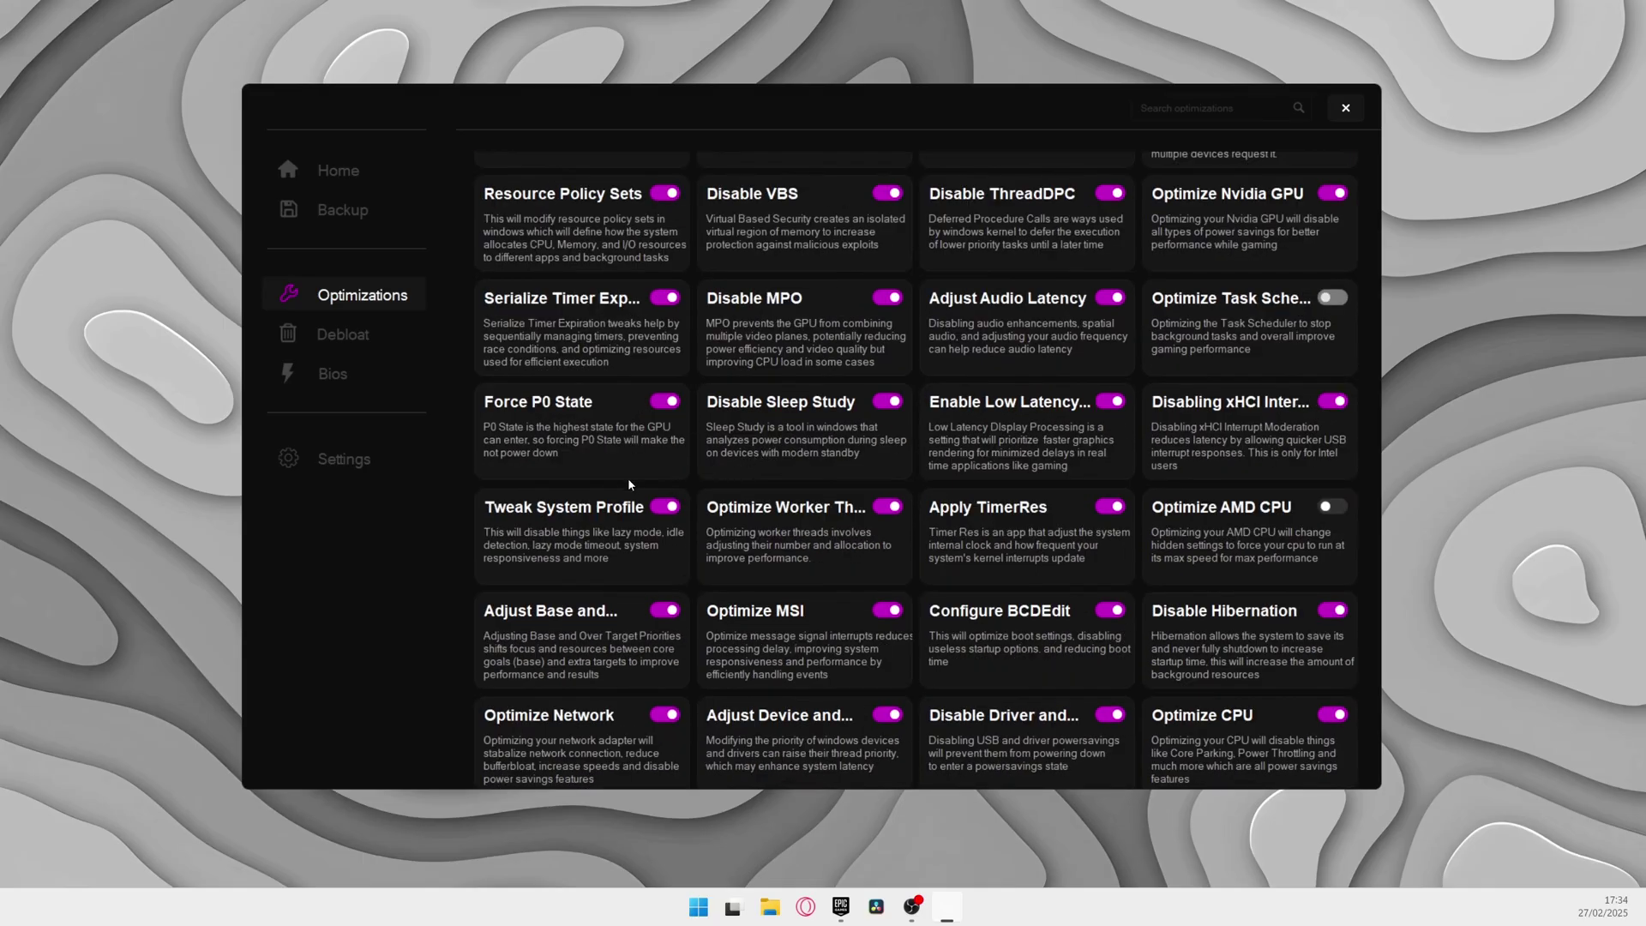
scroll(546, 434, down, 1)
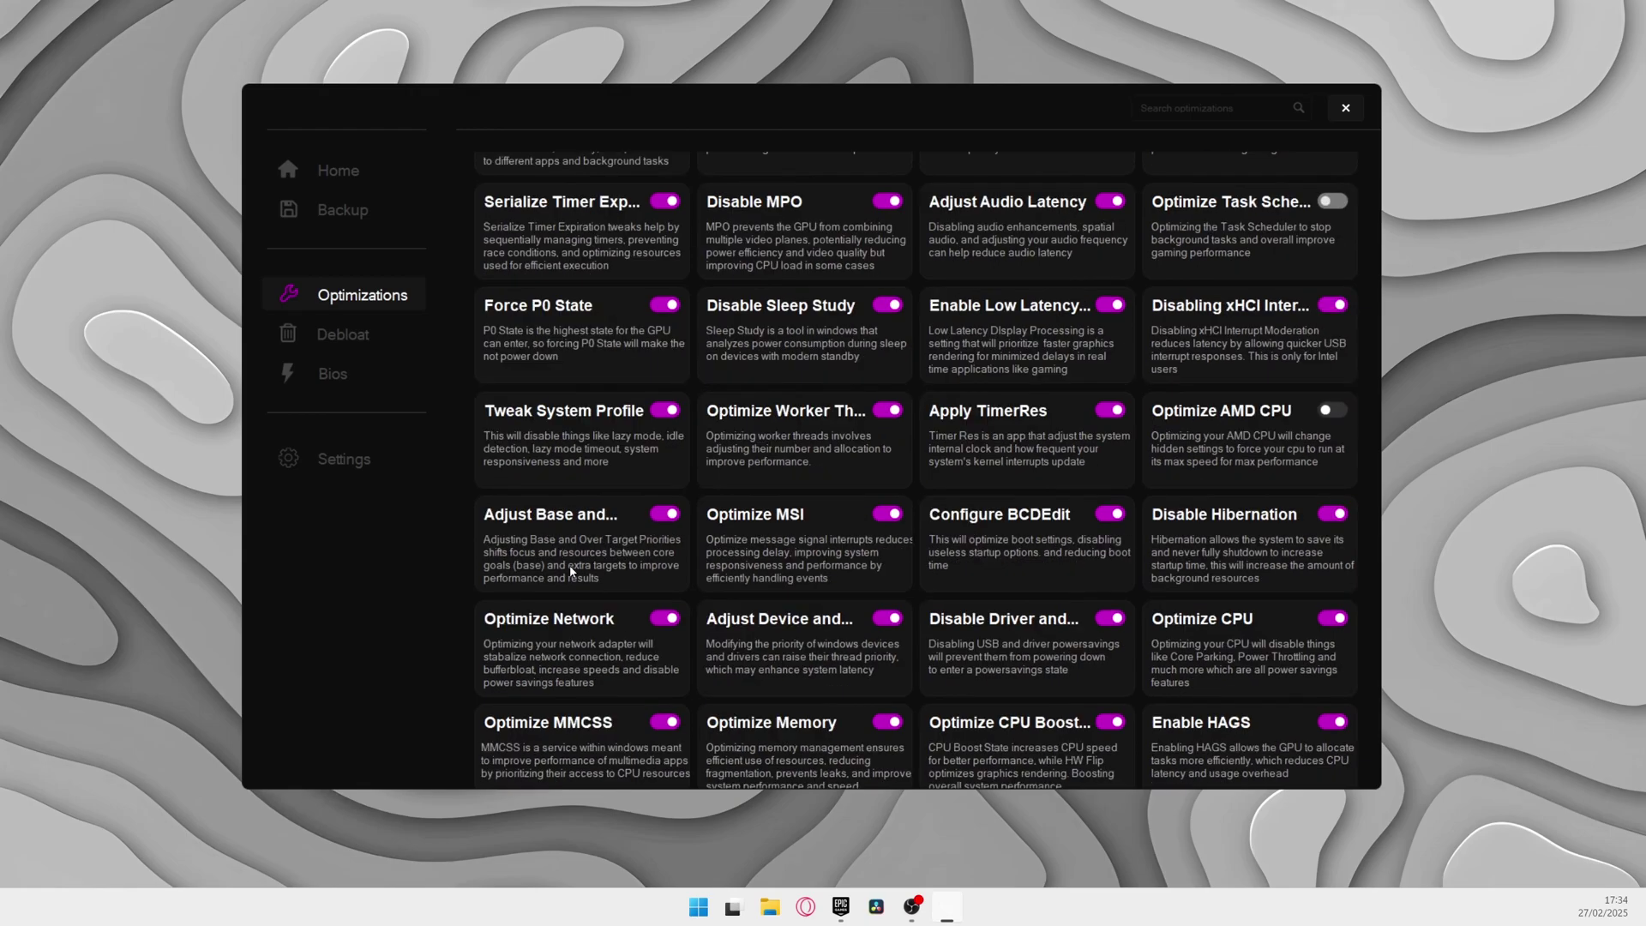
scroll(612, 641, down, 1)
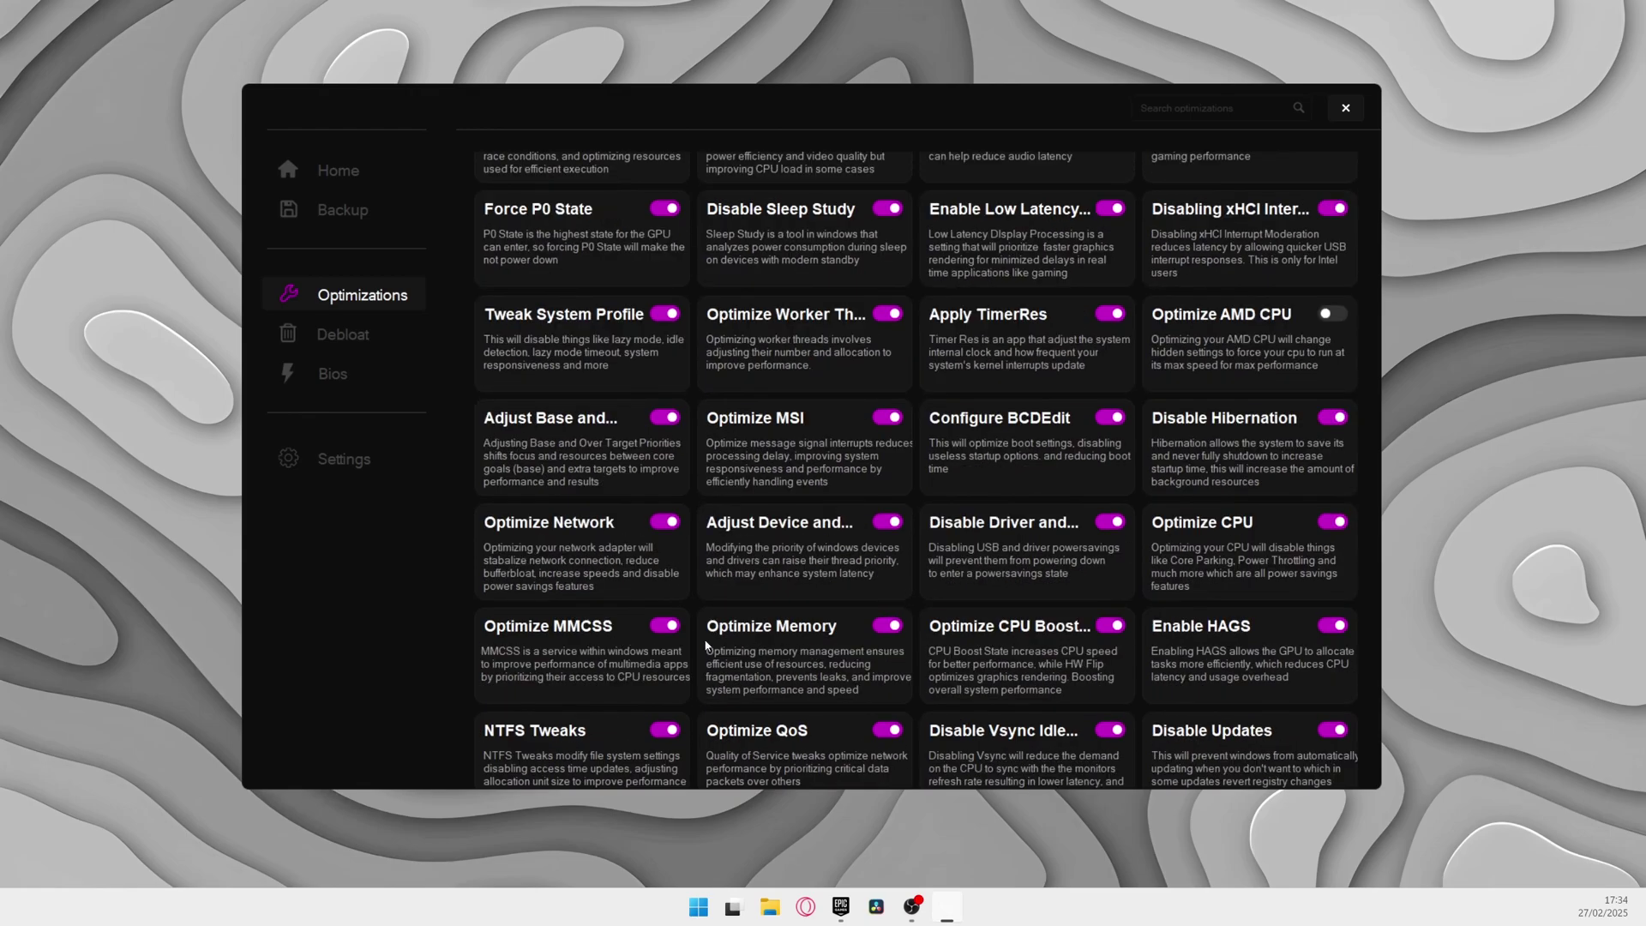
scroll(730, 648, down, 4)
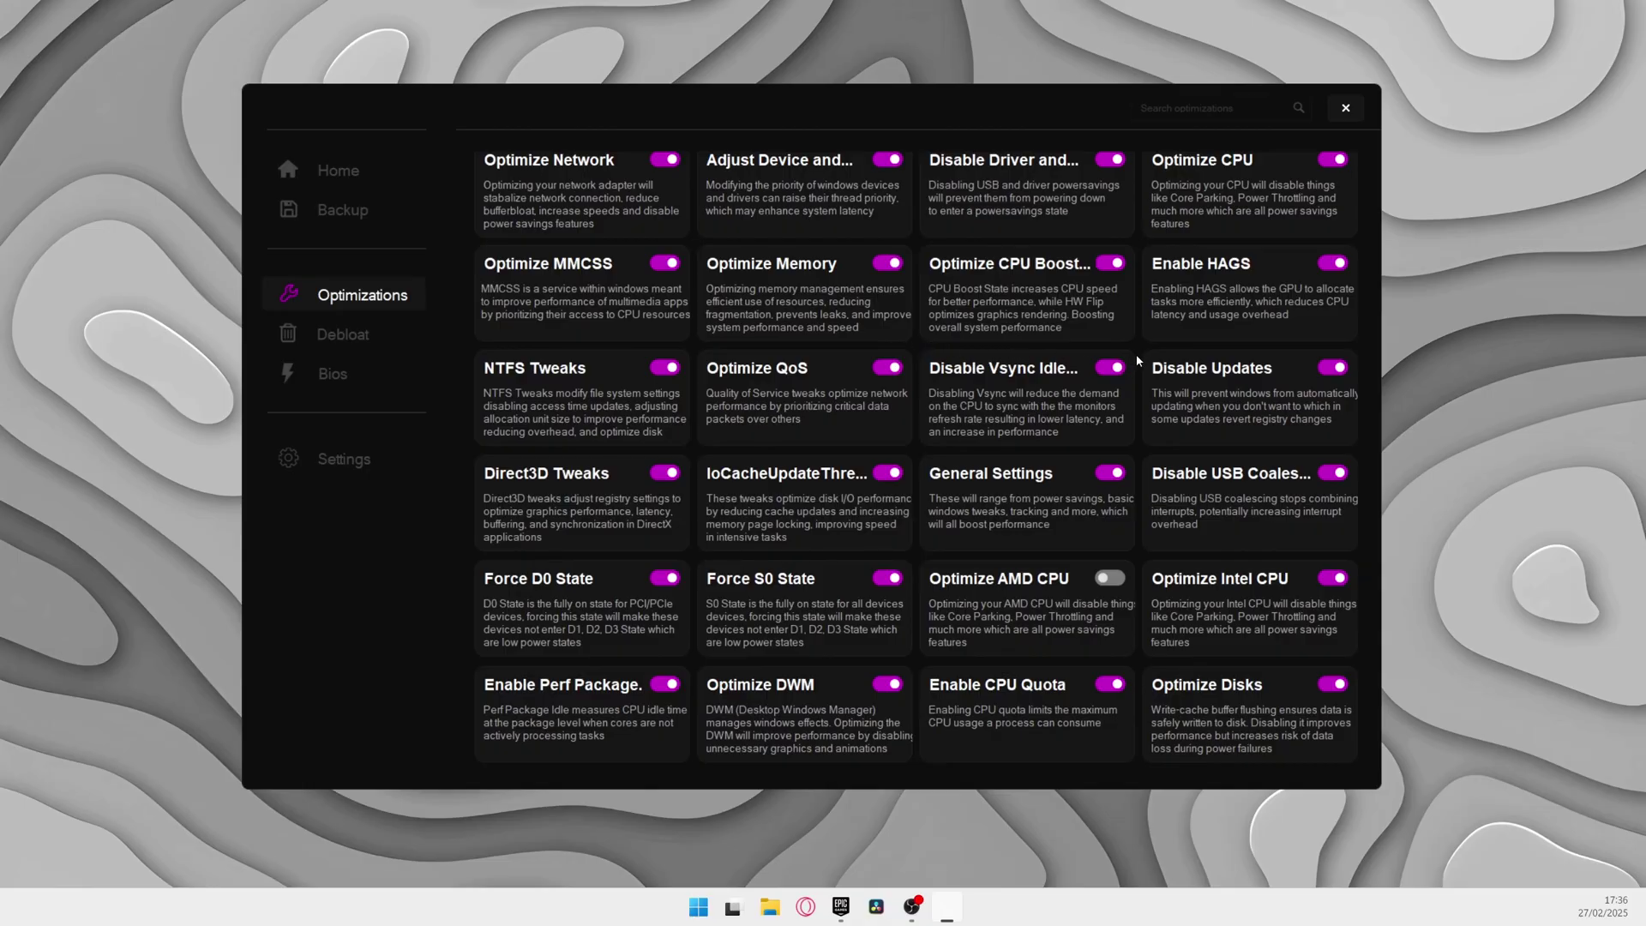
Bring up the Stix Tweaks Debloat Menu with all options switched on.
click(344, 334)
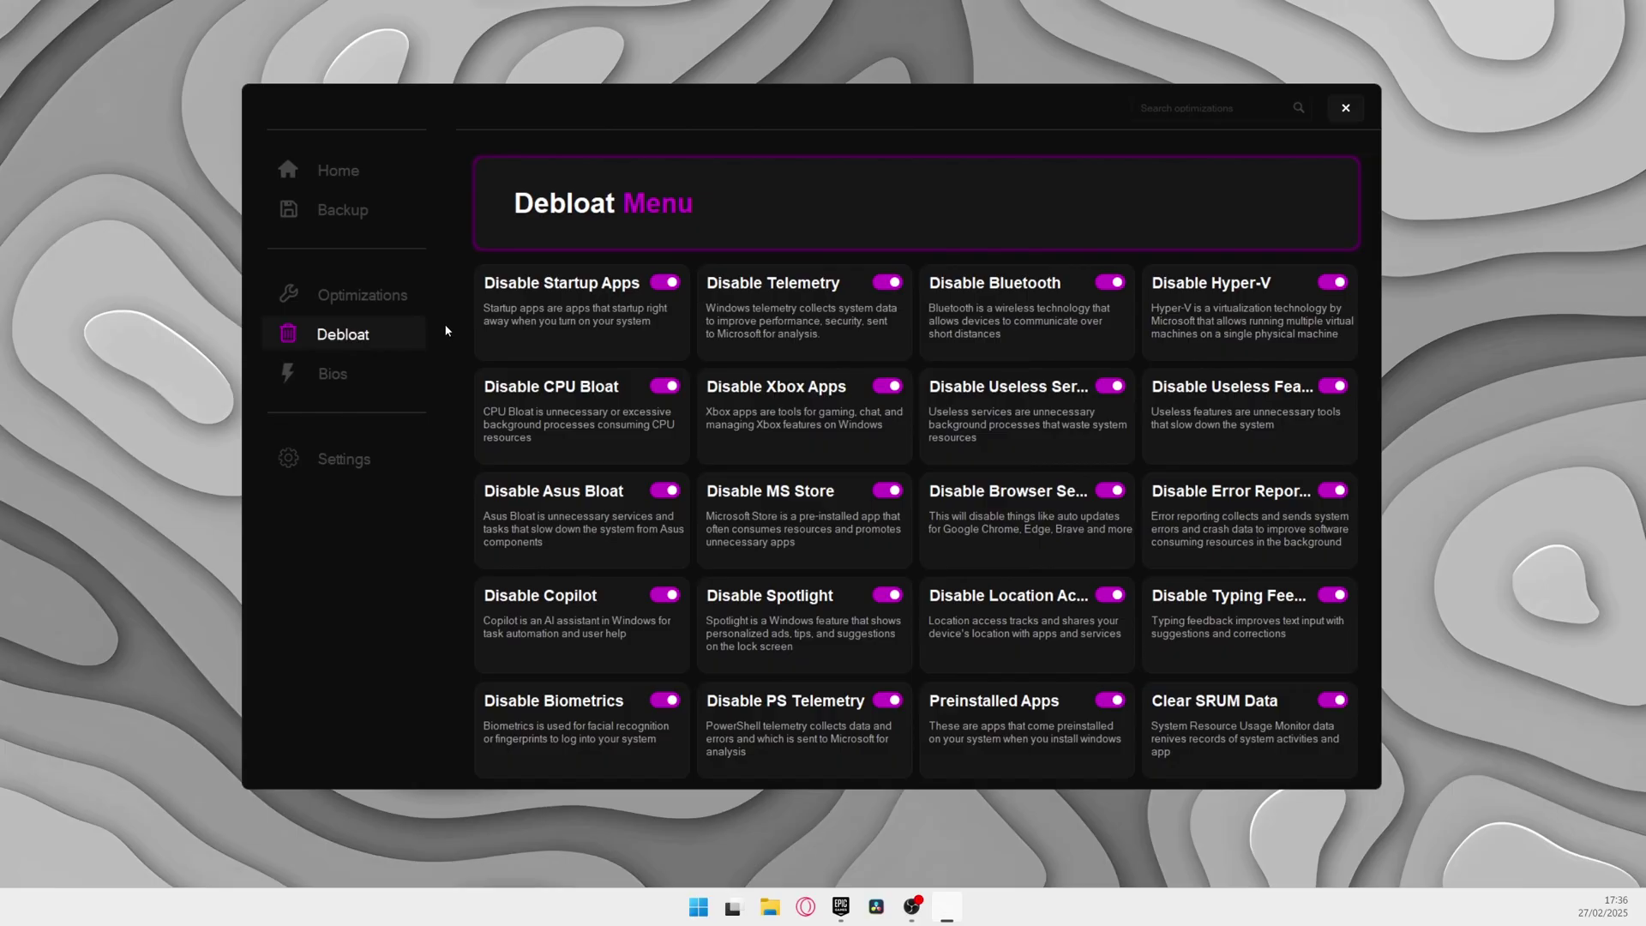
scroll(982, 254, down, 1)
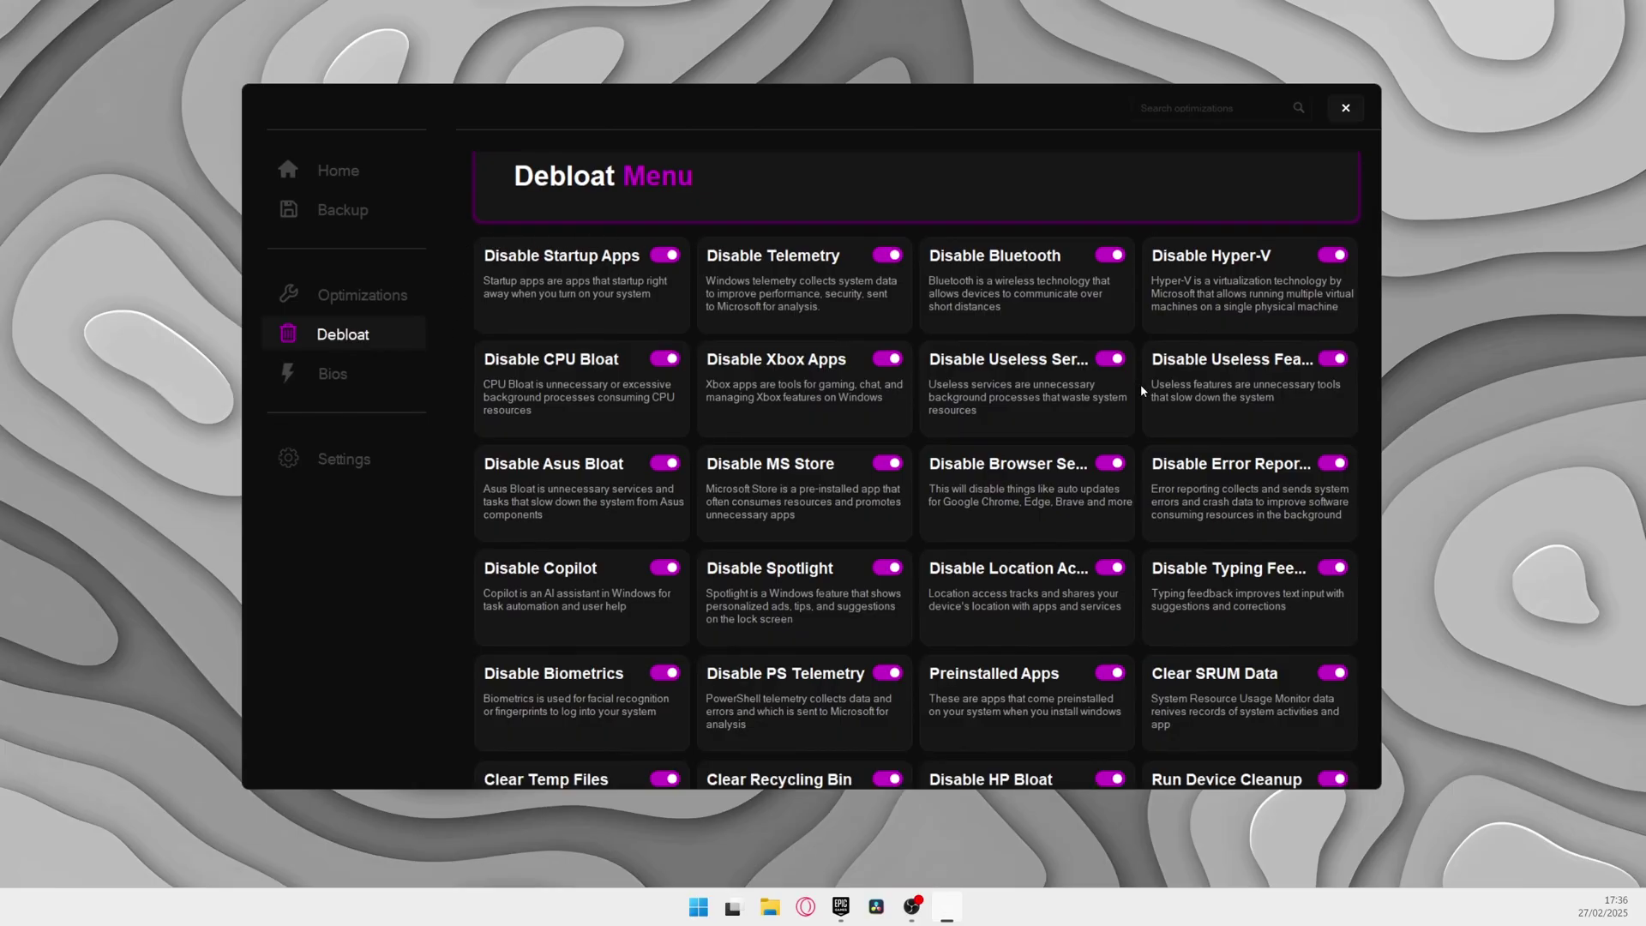
scroll(514, 386, up, 1)
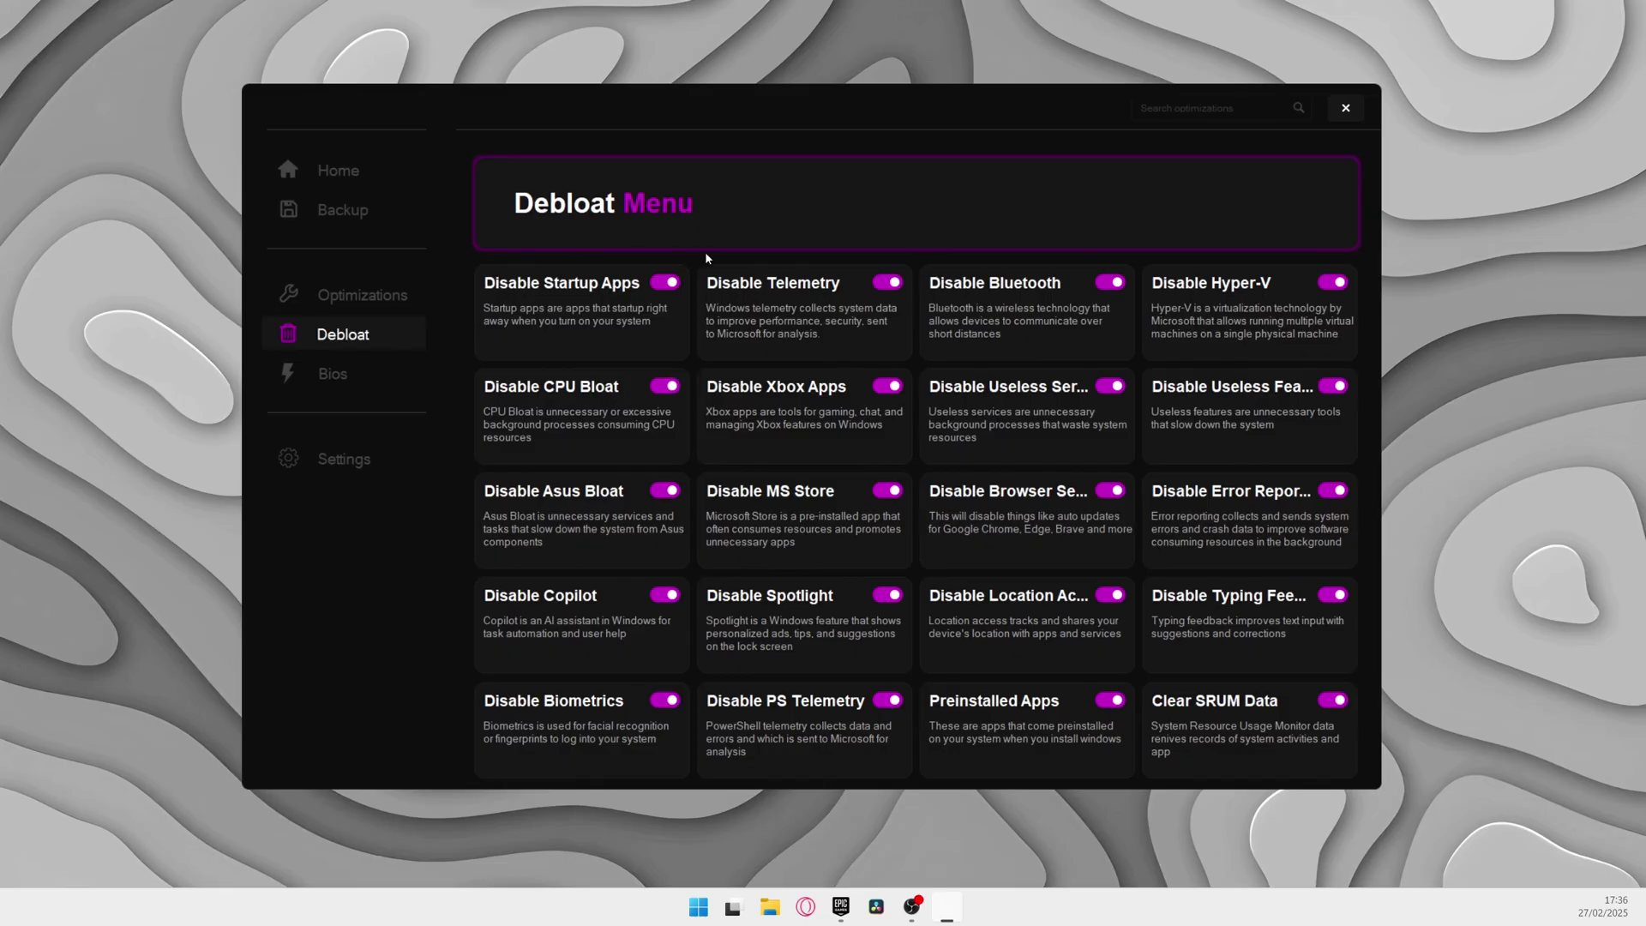
Show the BIOS menu's instructions requiring a Discord ticket for the automatic BIOS tuner.
click(358, 374)
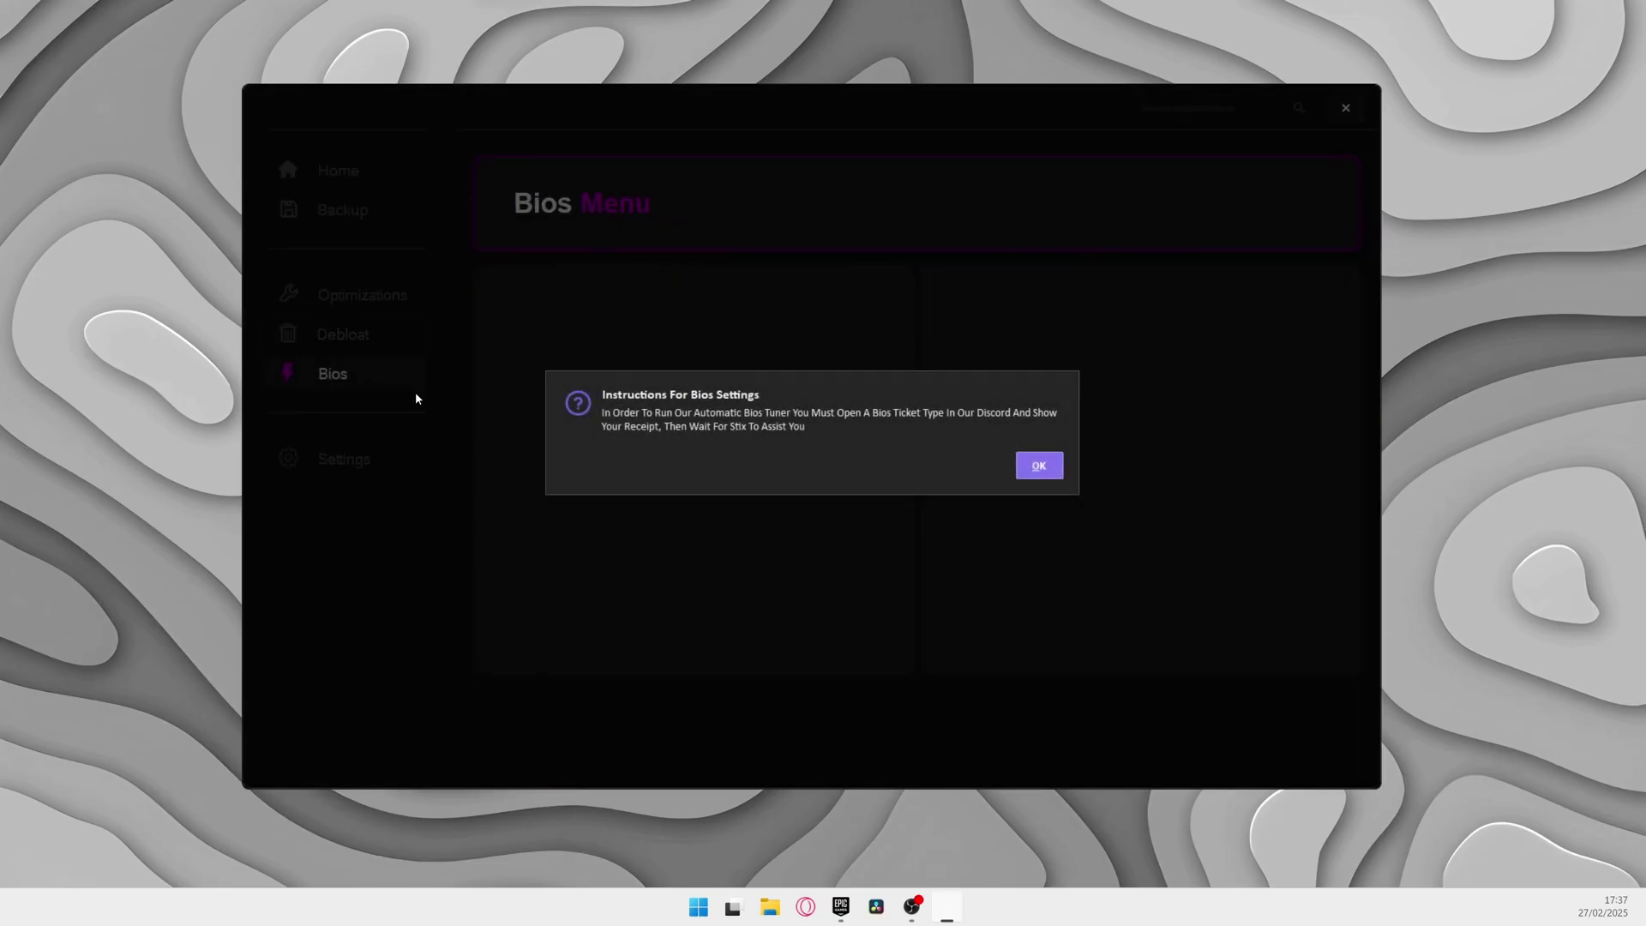